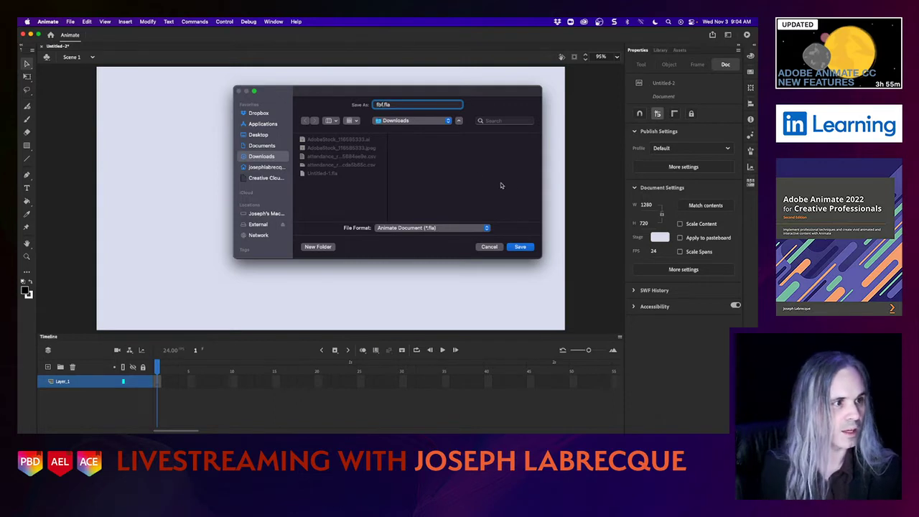
Save the document as fbf.fla in the Downloads folder and select frame 1 of Layer_1
click(523, 248)
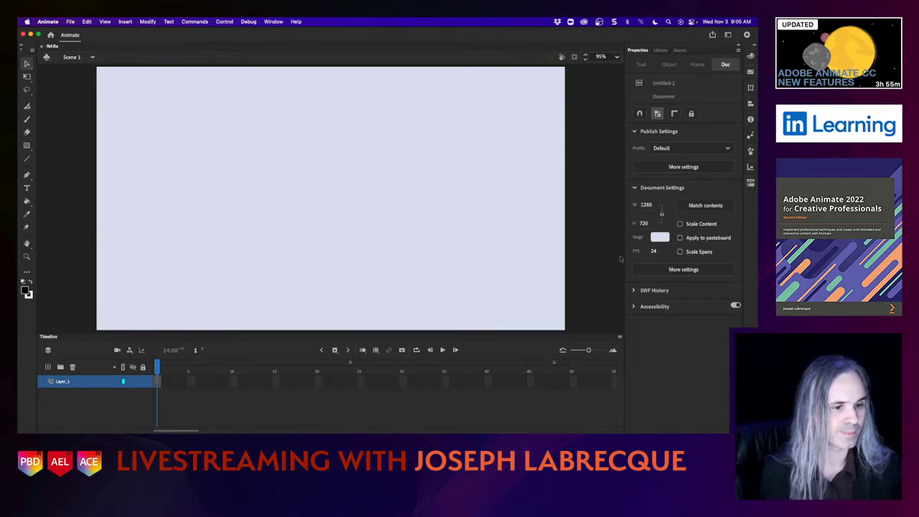
click(350, 381)
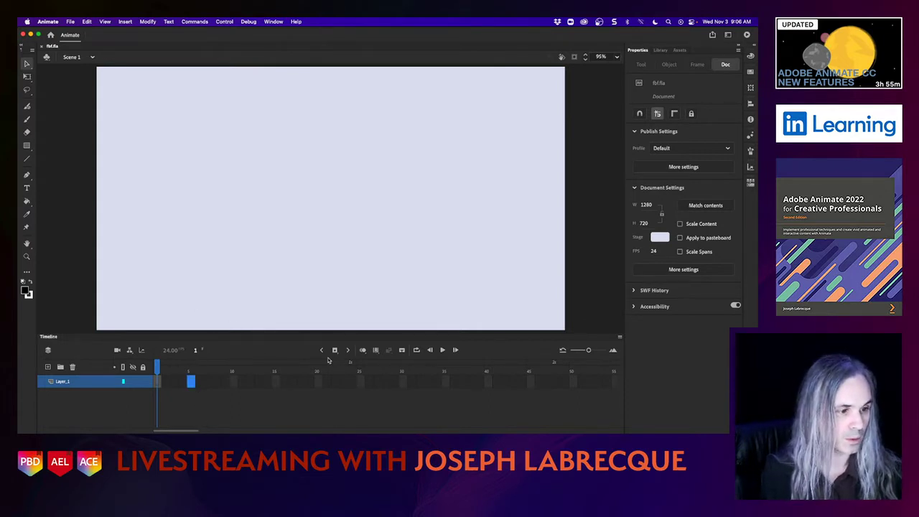
click(159, 383)
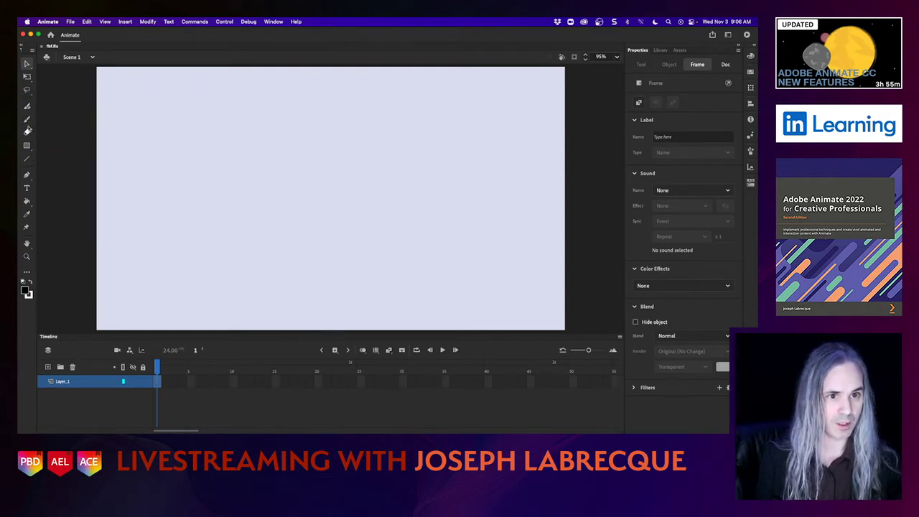
Set up the Fluid Brush with pressure and tilt enabled, size 74, stabilizer 72, curve smoothing 28 and taper 10
click(27, 108)
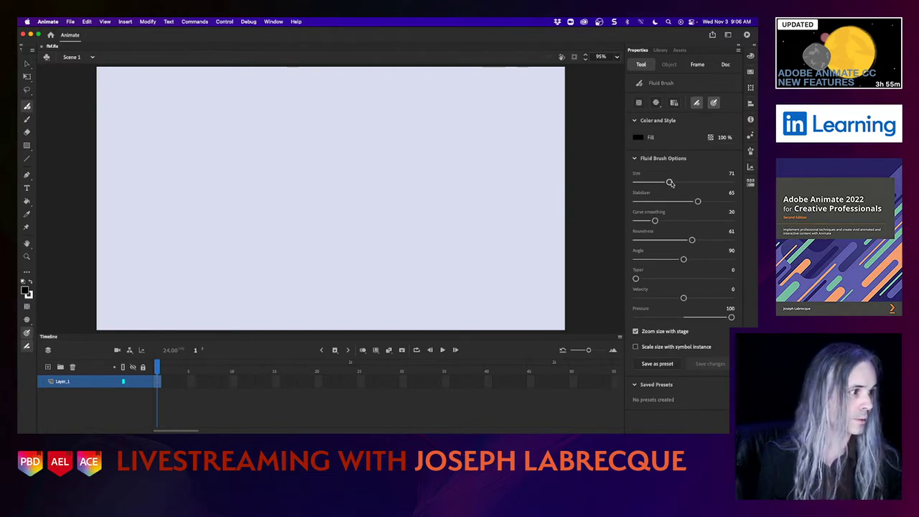
click(697, 104)
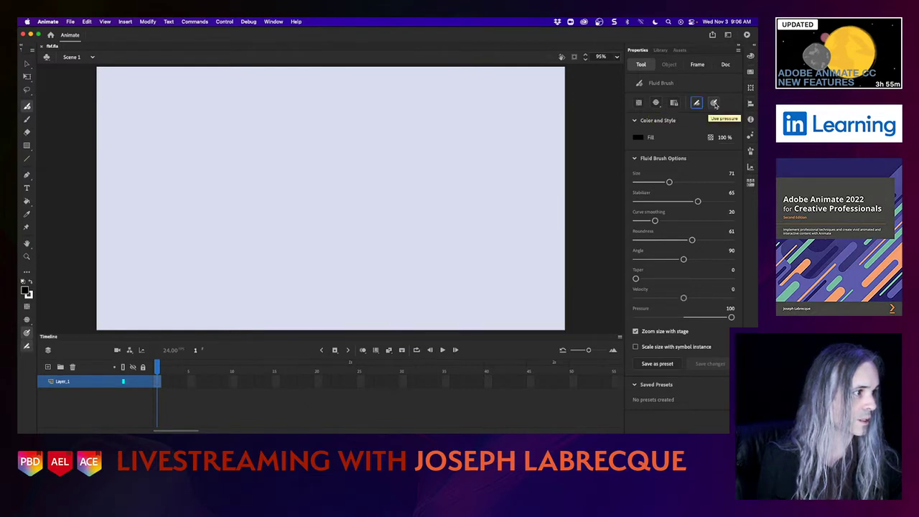
click(713, 105)
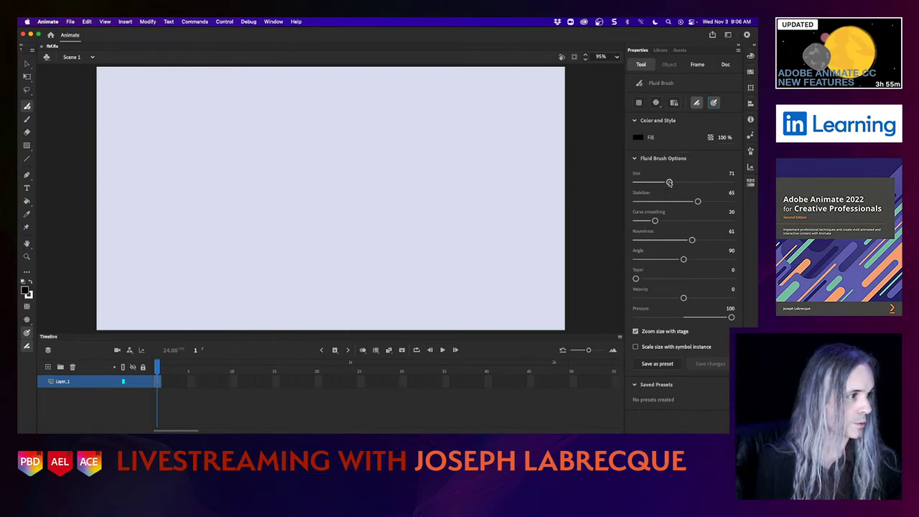
drag(669, 182, 704, 201)
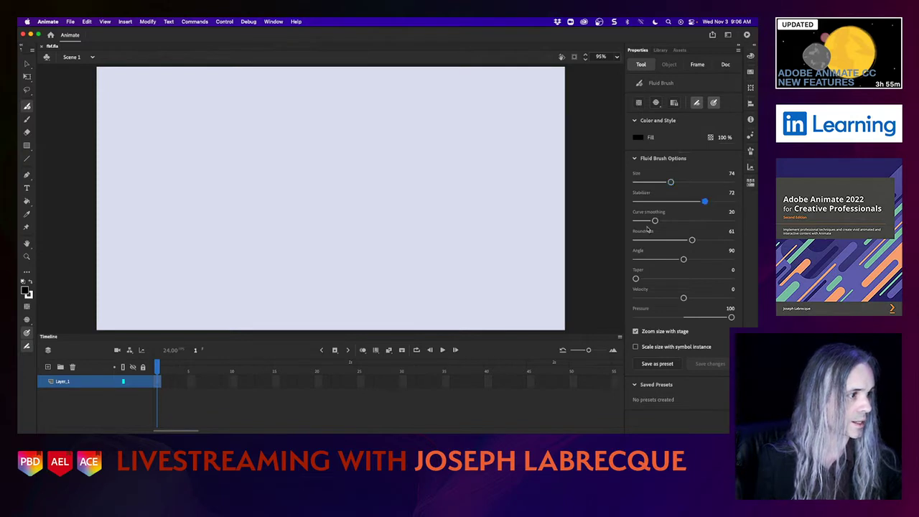
drag(655, 221, 662, 221)
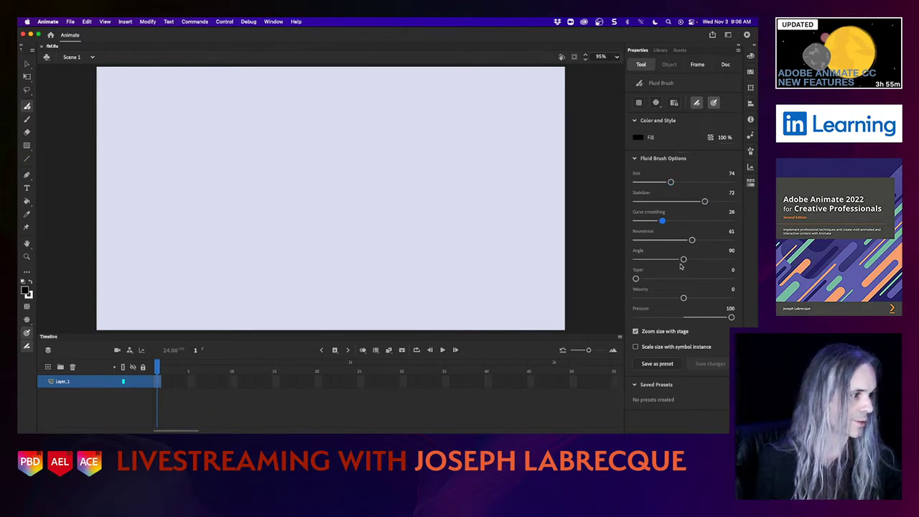
drag(636, 279, 645, 278)
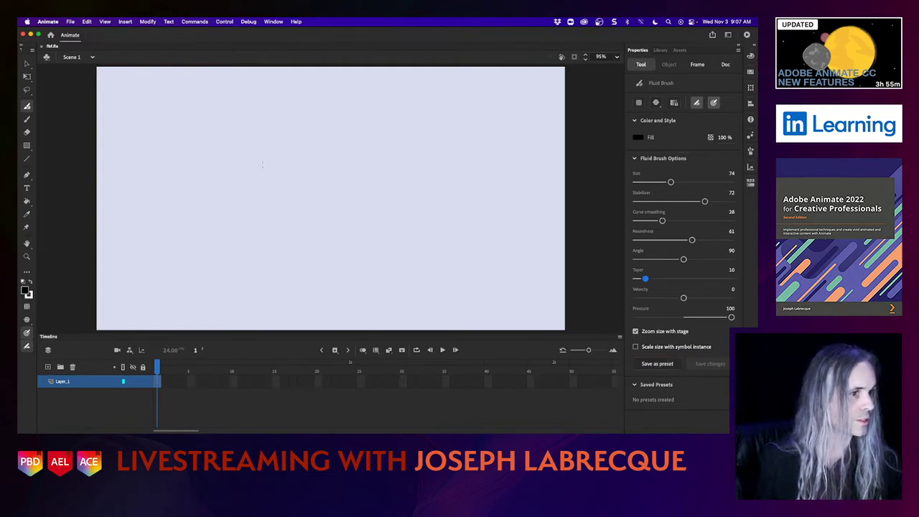
Paint and undo a test stroke, and reduce the brush taper to 1 and its size to 29
mouse_move(212, 164)
mouse_down()
mouse_move(301, 194)
mouse_move(484, 201)
mouse_up()
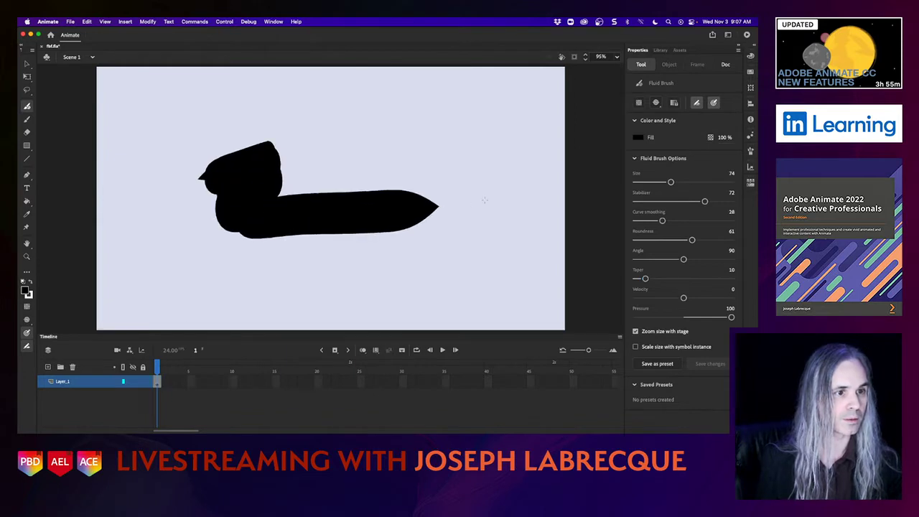
key(super+z)
drag(645, 278, 635, 279)
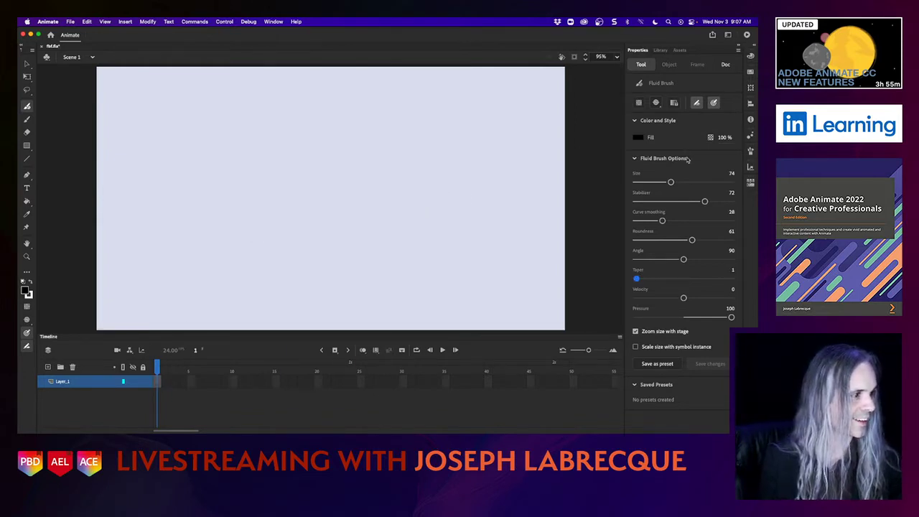
drag(670, 182, 649, 182)
Try the size 29 brush with two zigzag scribbles on the stage, undoing each one
mouse_move(209, 212)
mouse_down()
mouse_move(343, 188)
mouse_move(367, 277)
mouse_up()
drag(443, 269, 495, 251)
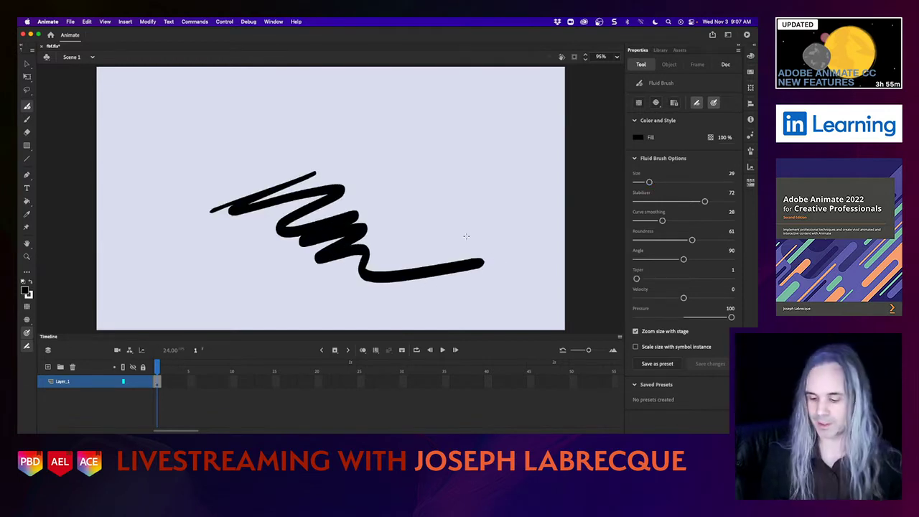
key(super+z)
mouse_move(292, 138)
mouse_down()
mouse_move(295, 231)
mouse_move(344, 262)
mouse_move(432, 276)
mouse_up()
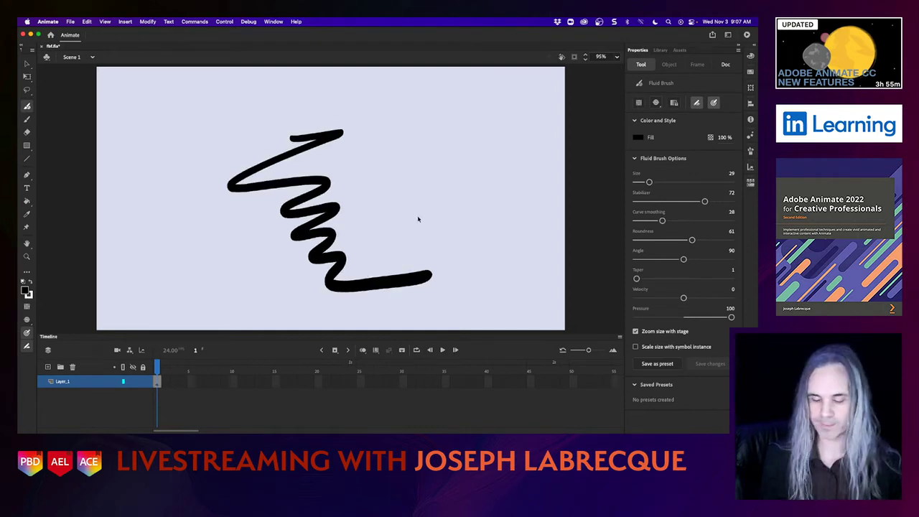
key(super+z)
Reduce the brush size to 24, paint and undo a test scribble, and reduce the size further to 18
drag(649, 182, 646, 182)
mouse_move(382, 145)
mouse_down()
mouse_move(337, 228)
mouse_move(359, 284)
mouse_up()
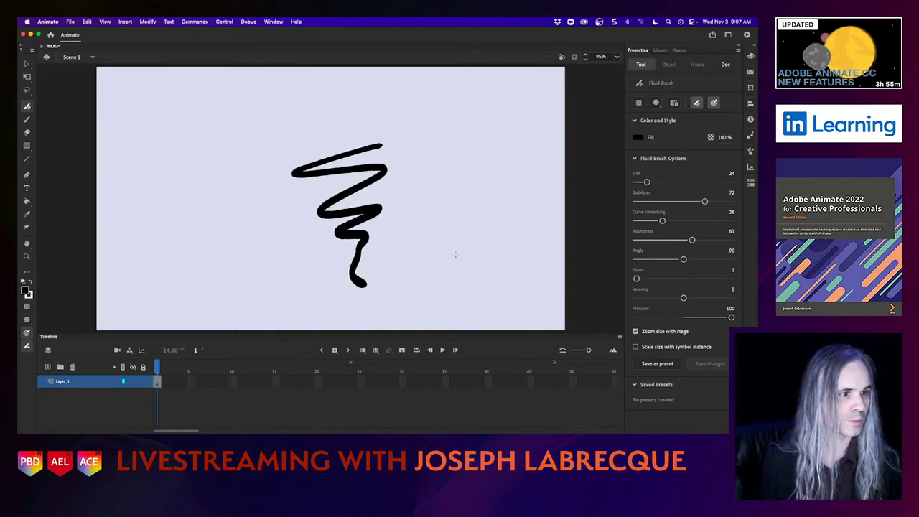
key(super+z)
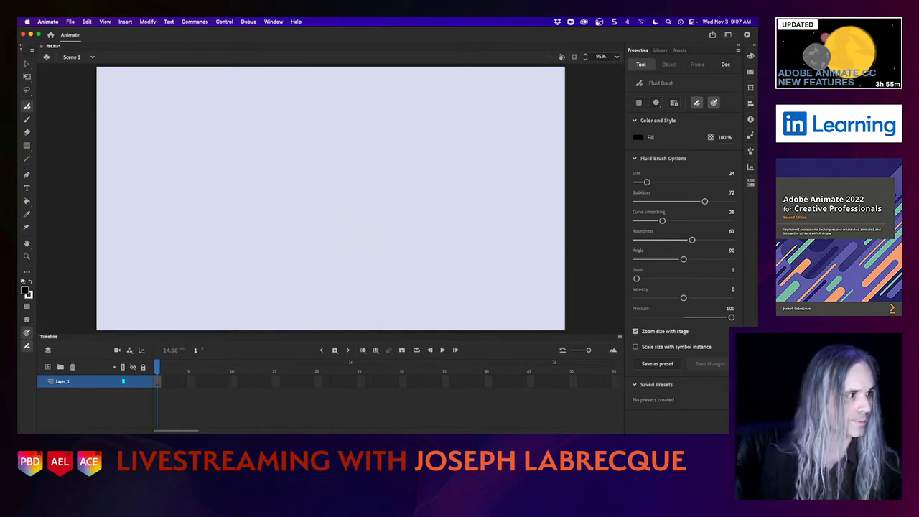
drag(646, 181, 643, 181)
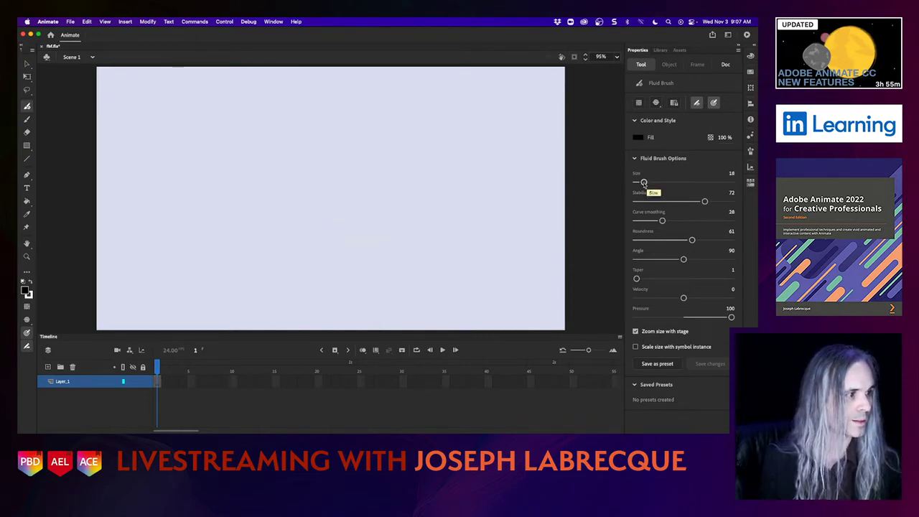
Paint zigzags and curved lines on the stage to test the size 18 brush at light and heavy pen pressure
mouse_move(370, 153)
mouse_down()
mouse_move(362, 236)
mouse_move(383, 245)
mouse_up()
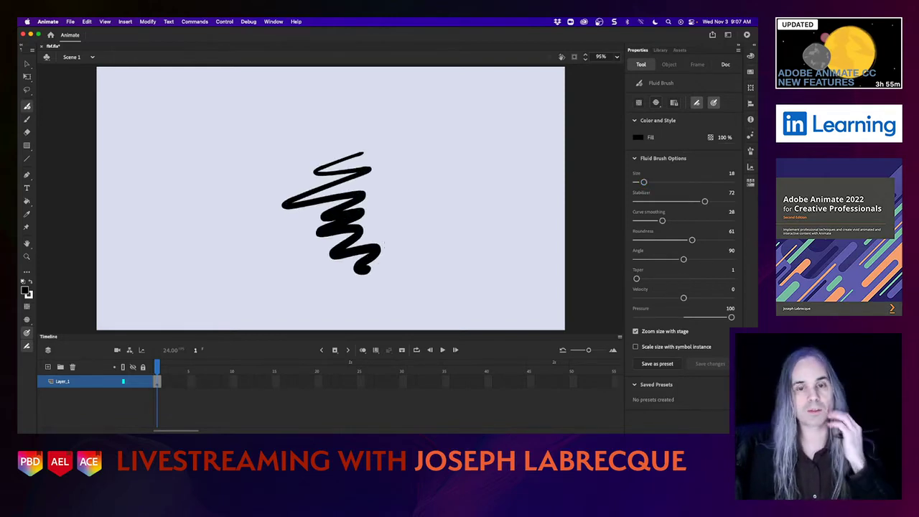
mouse_move(158, 142)
mouse_down()
mouse_move(198, 138)
mouse_move(176, 183)
mouse_move(207, 174)
mouse_up()
mouse_move(234, 134)
mouse_down()
mouse_move(249, 153)
mouse_move(233, 206)
mouse_up()
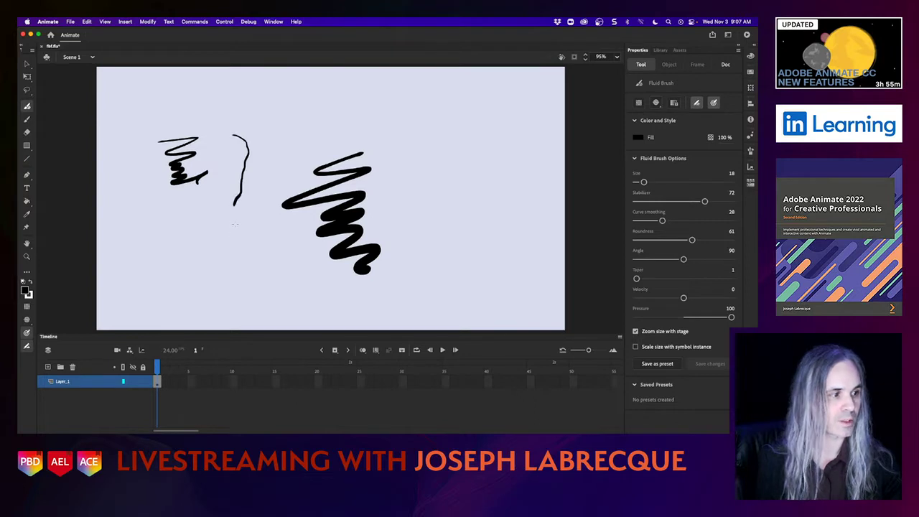
mouse_move(255, 137)
mouse_down()
mouse_move(262, 166)
mouse_move(238, 250)
mouse_up()
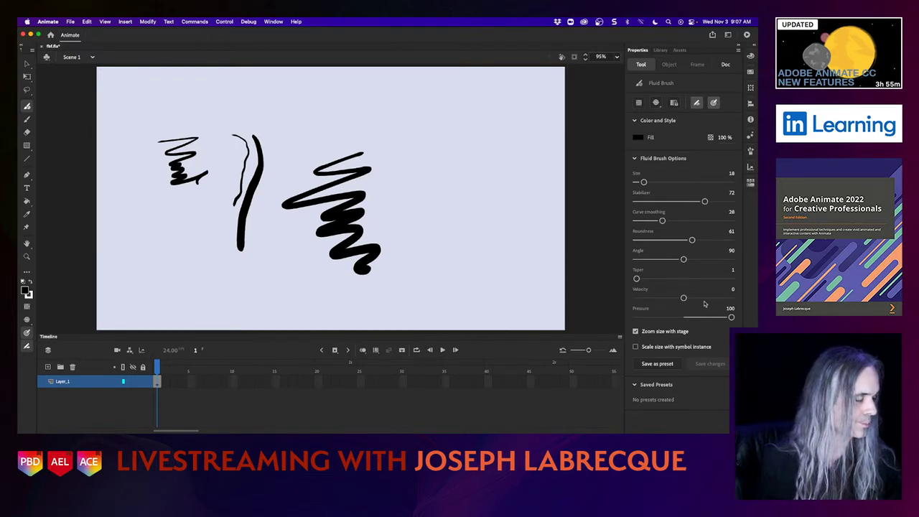
Set the brush pressure to 42 and curve smoothing to 78, painting two wavy test strokes while tuning them
drag(731, 317, 687, 324)
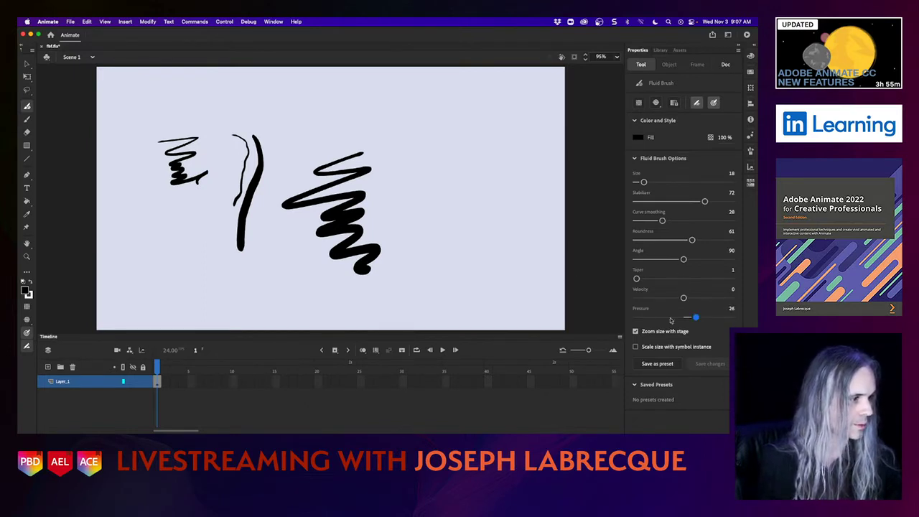
mouse_move(431, 136)
mouse_down()
mouse_move(442, 156)
mouse_move(430, 231)
mouse_move(440, 237)
mouse_up()
drag(695, 318, 703, 317)
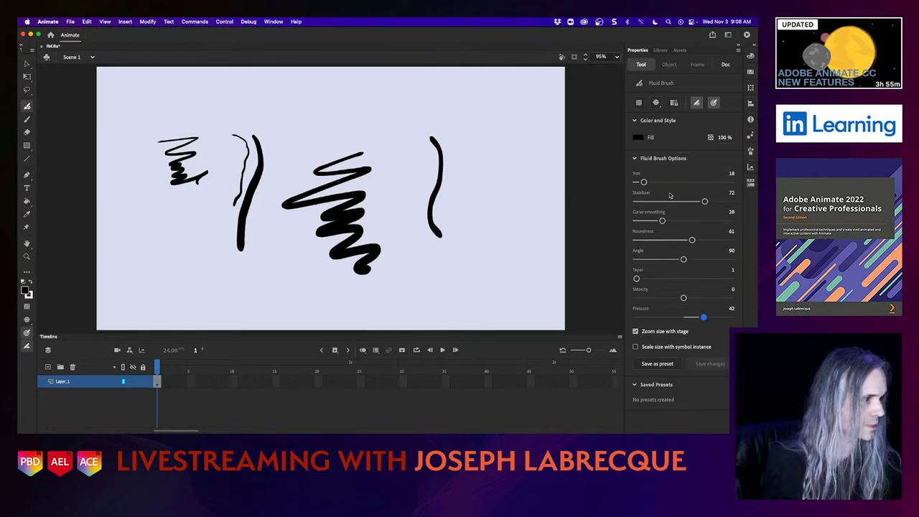
drag(661, 220, 709, 220)
mouse_move(462, 151)
mouse_down()
mouse_move(487, 164)
mouse_move(502, 230)
mouse_move(526, 257)
mouse_up()
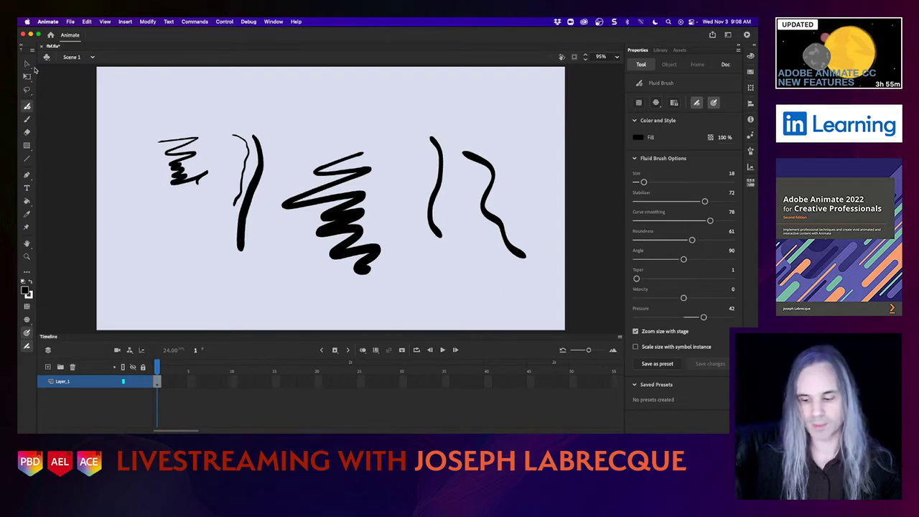
Delete all test strokes from the stage
key(super+a)
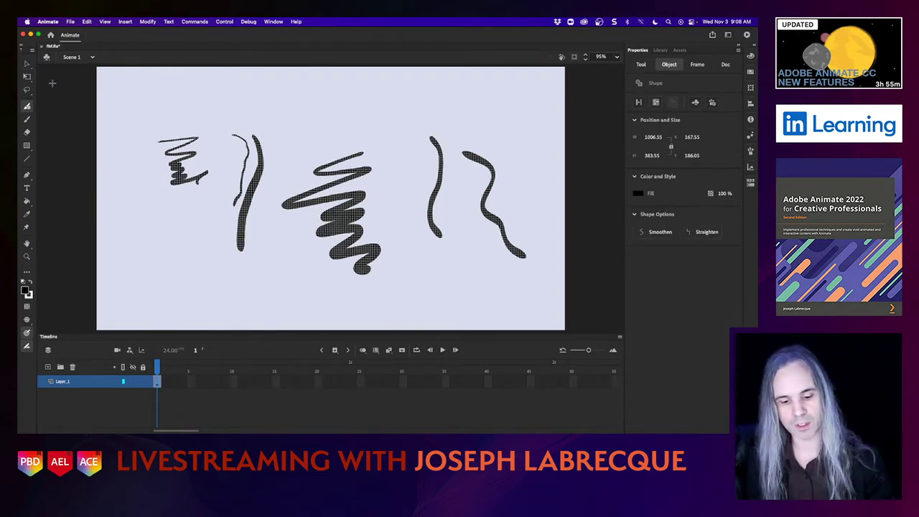
key(Delete)
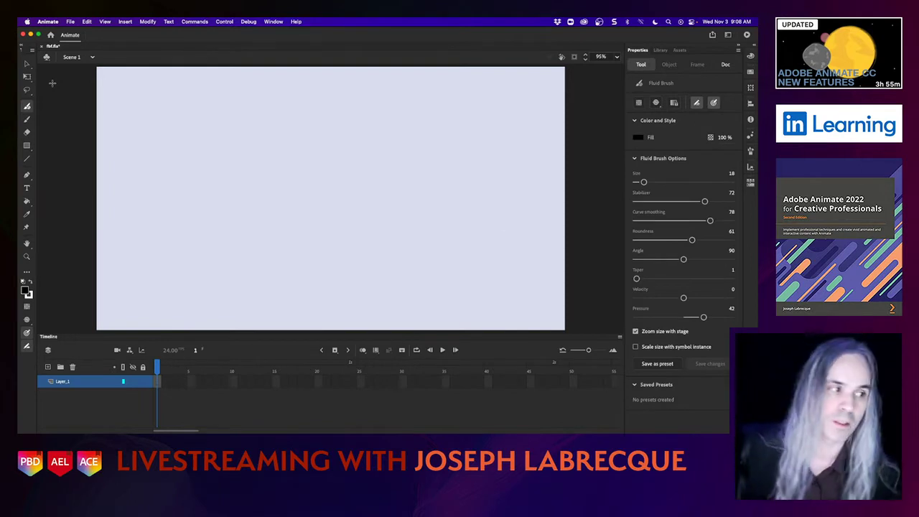
Save the current Fluid Brush settings as a preset, apply it, and try one stroke with it that is undone
click(647, 365)
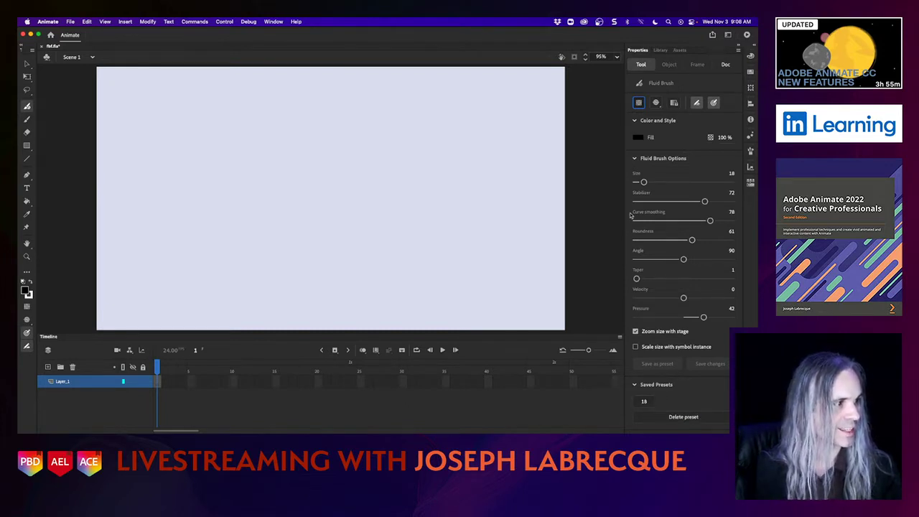
click(645, 405)
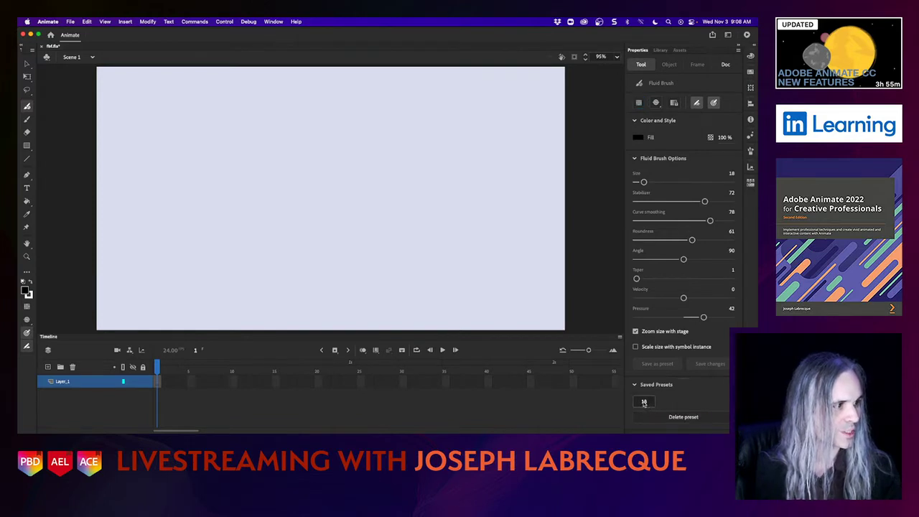
mouse_move(262, 189)
mouse_down()
mouse_move(287, 224)
mouse_move(344, 278)
mouse_up()
key(super+z)
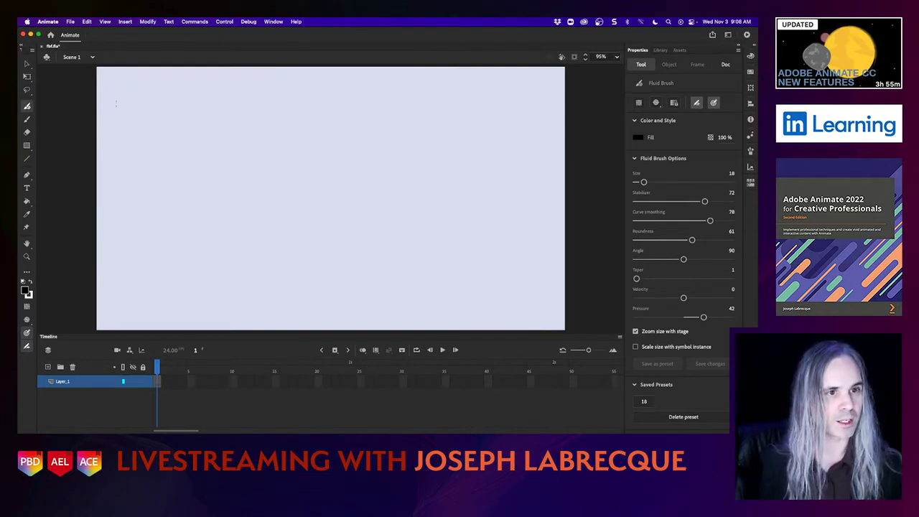
Insert a keyframe at frame 5 of Layer_1 and draw a small ring in the stage's upper-left corner
click(191, 381)
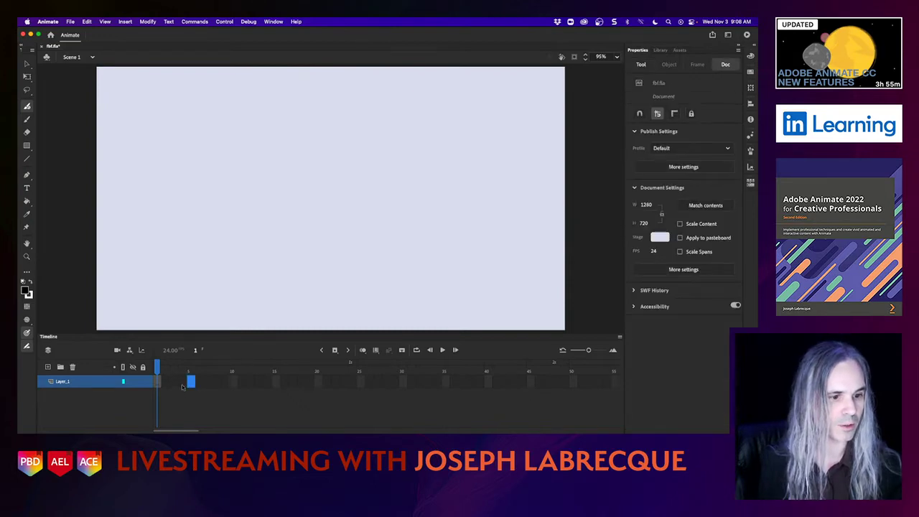
click(335, 350)
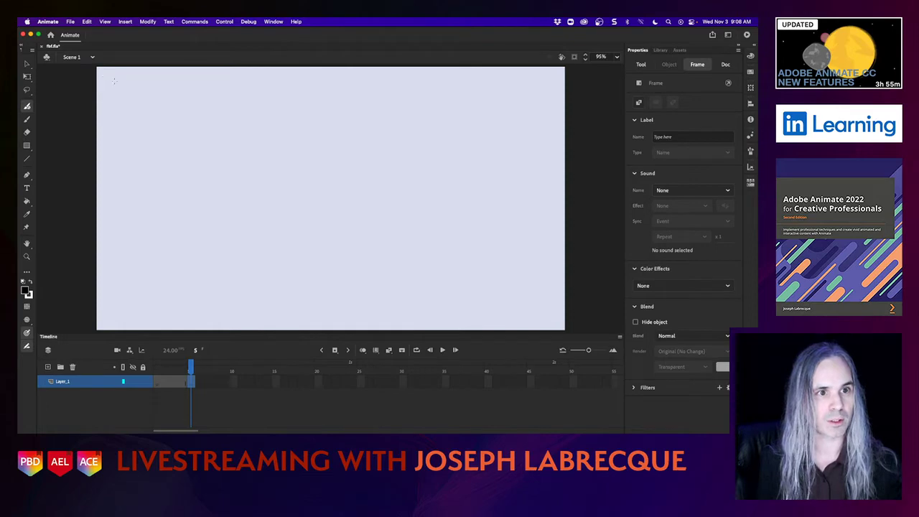
drag(116, 81, 119, 87)
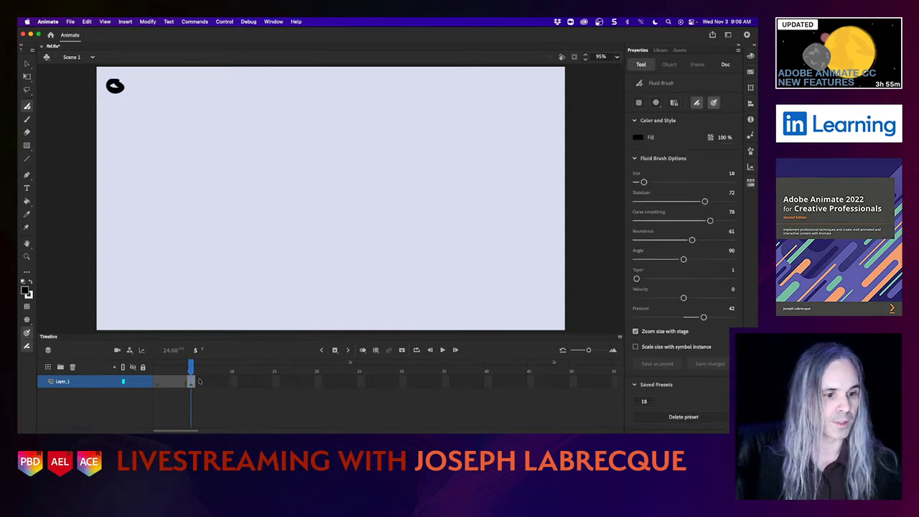
mouse_move(193, 373)
mouse_down()
mouse_move(158, 373)
mouse_move(191, 373)
mouse_up()
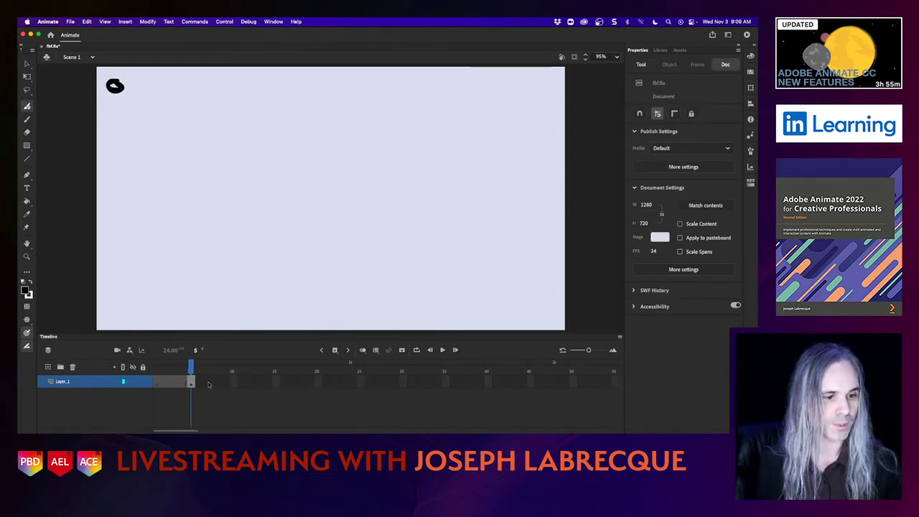
Try inserting a keyframe at frame 7 of Layer_1 and undo it
click(208, 381)
click(334, 350)
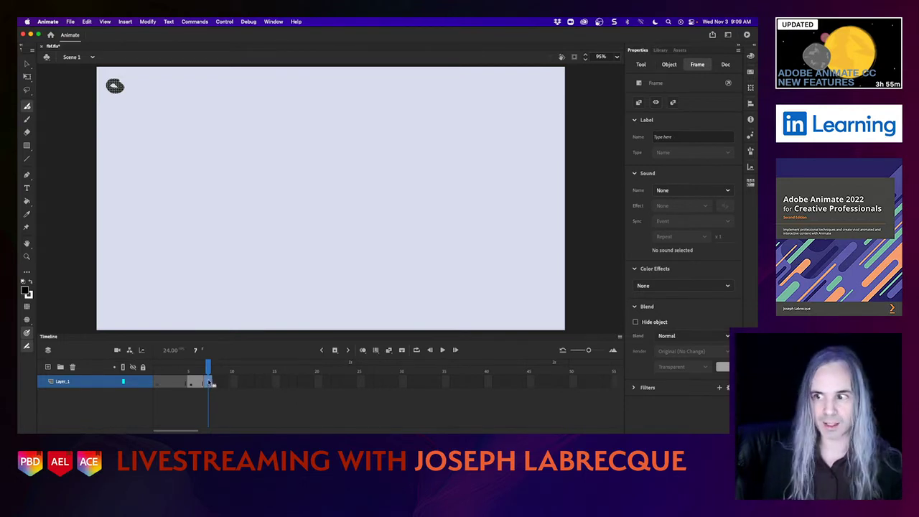
key(comma)
key(comma)
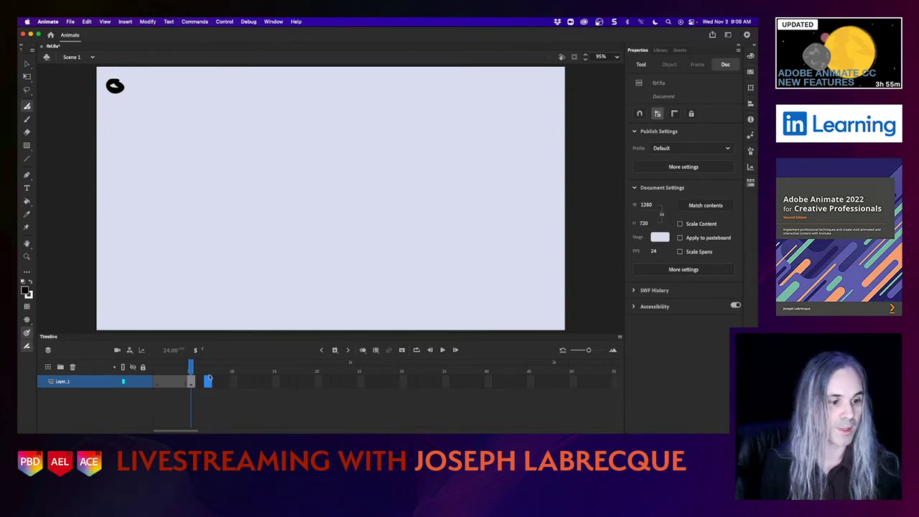
Turn on Auto KeyFrame for Layer_1's timeline with frame 7 selected
click(334, 350)
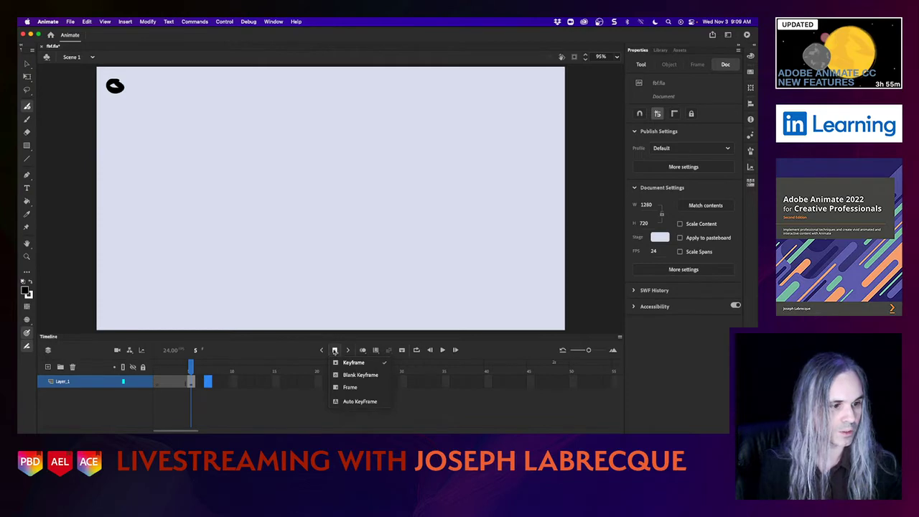
click(347, 402)
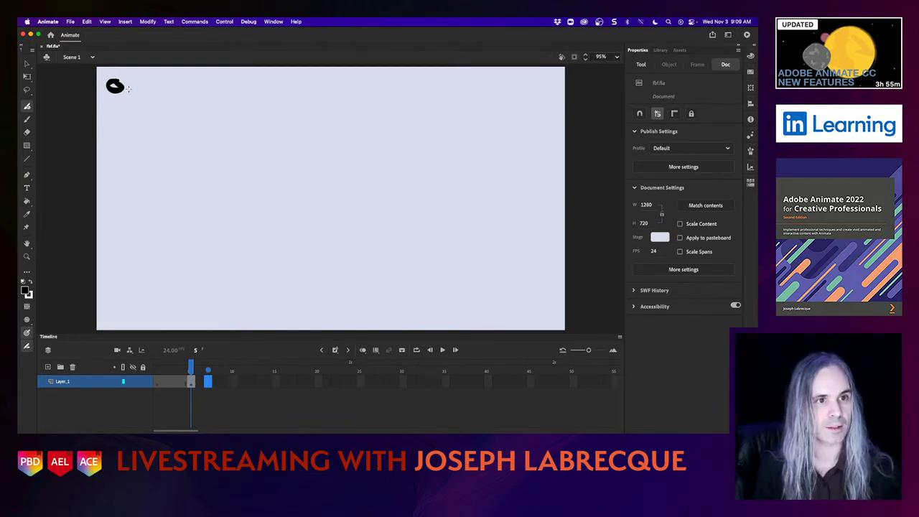
Try drawing a second ring overlapping the first one at frame 7 of Layer_1 and undo it
drag(129, 87, 125, 90)
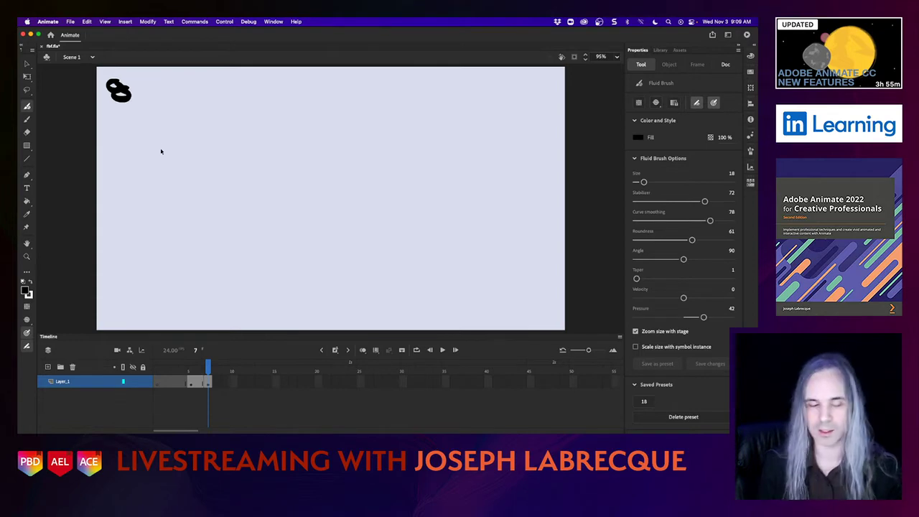
key(comma)
key(comma)
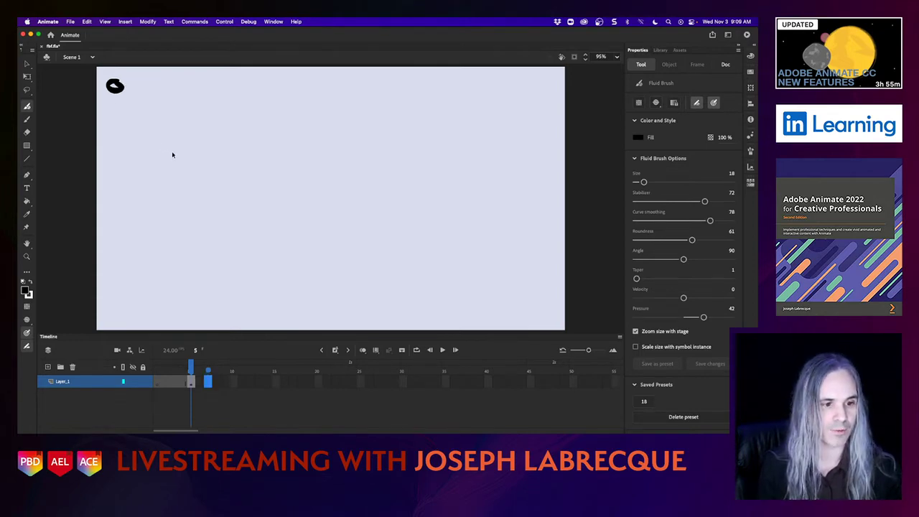
Insert a blank keyframe at frame 7 of Layer_1
click(334, 349)
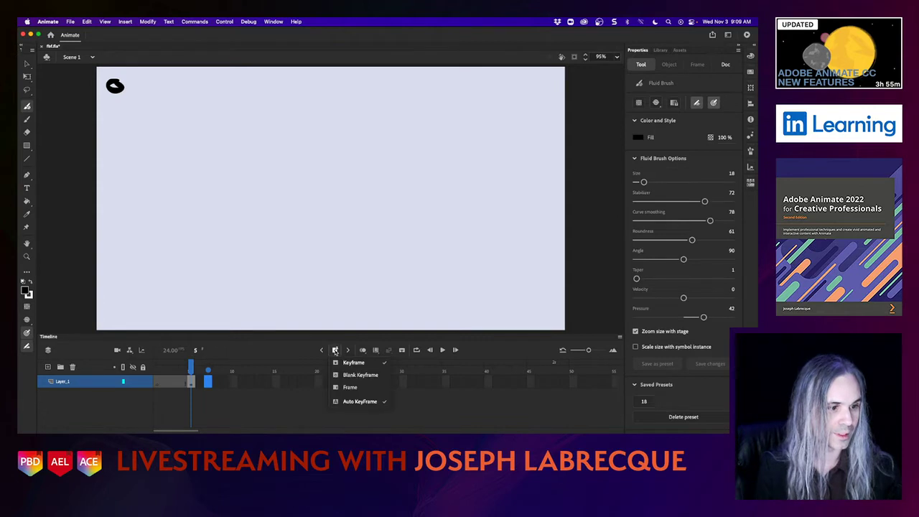
click(360, 375)
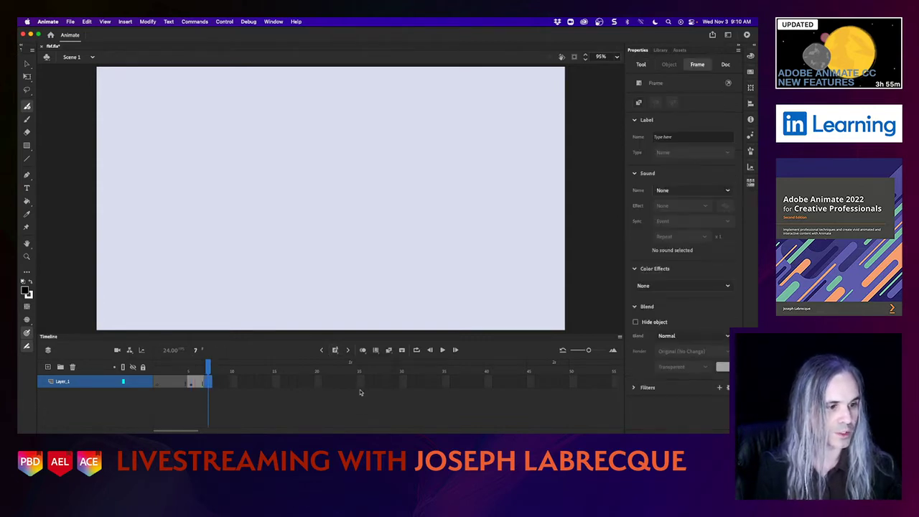
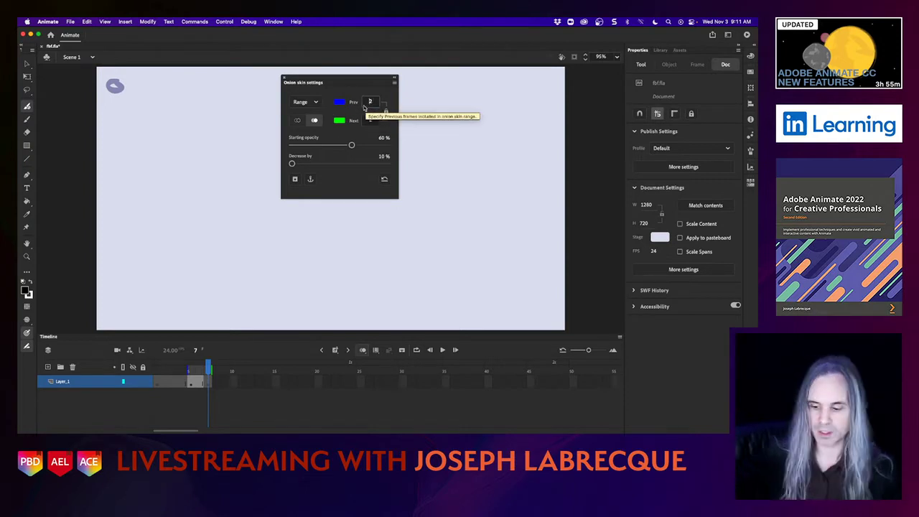
Try an onion skin range of 0 previous and 0 next frames
click(370, 104)
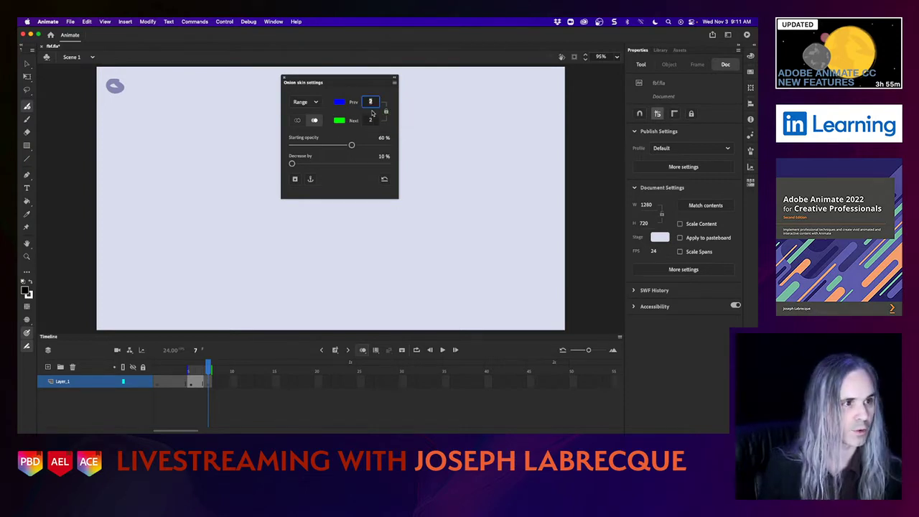
text(0)
key(Tab)
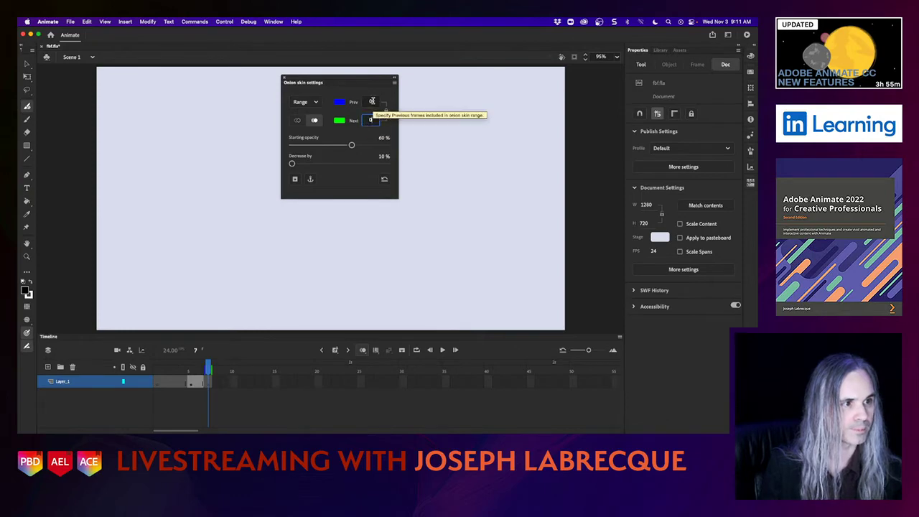
click(371, 101)
text(3)
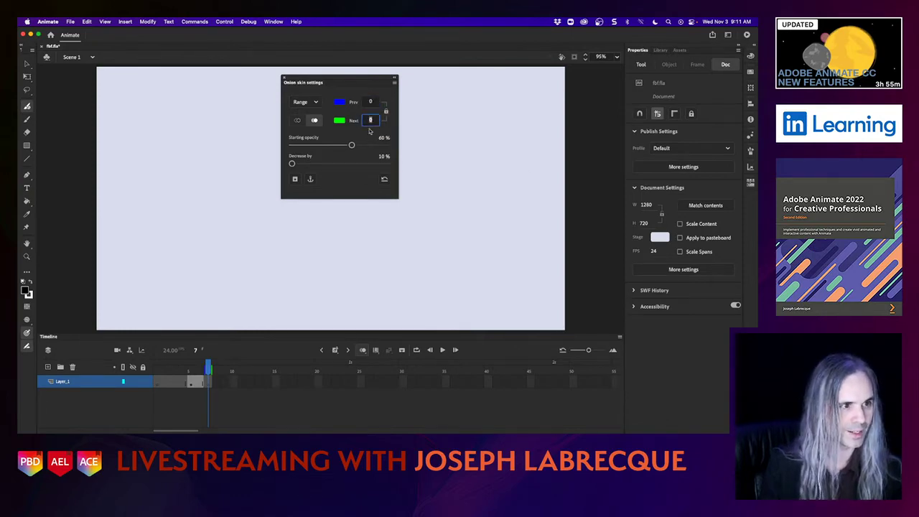
text(0)
key(Tab)
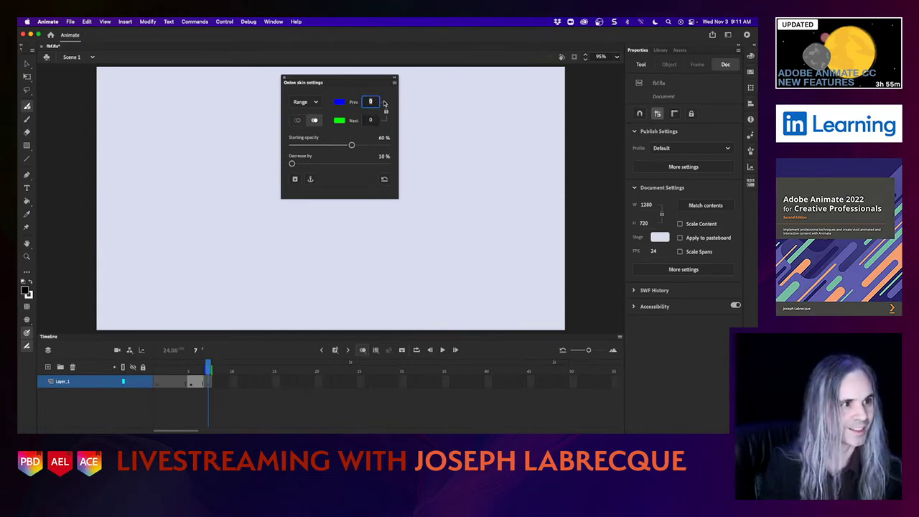
text(0)
key(Return)
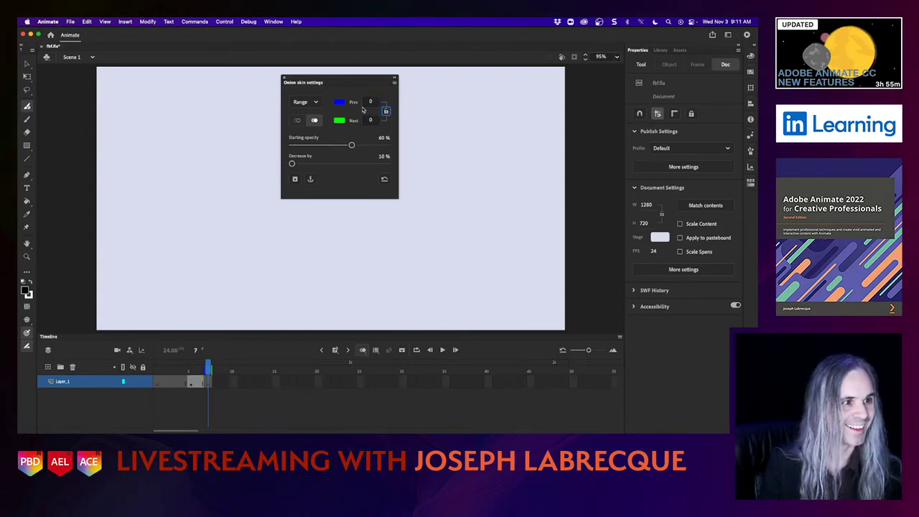
Set the onion skin range to 3 previous and 3 next frames and link the two values
click(374, 122)
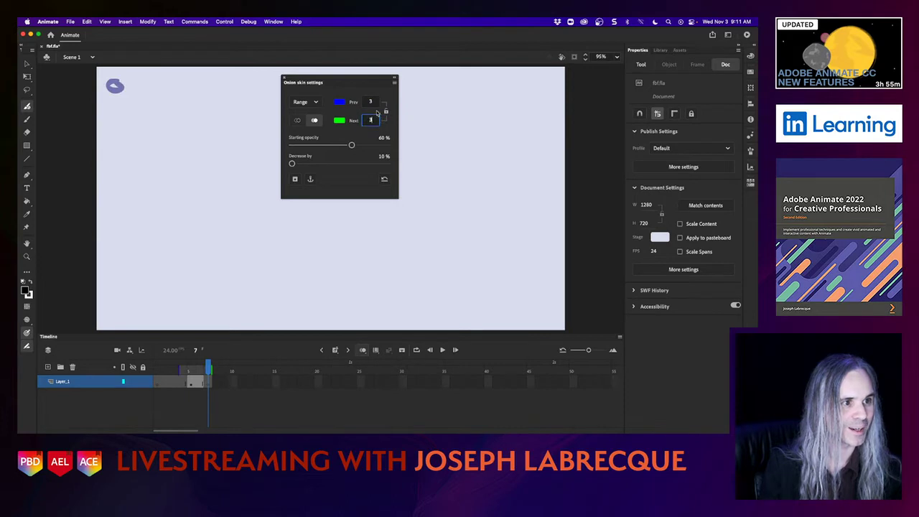
text(0)
click(376, 102)
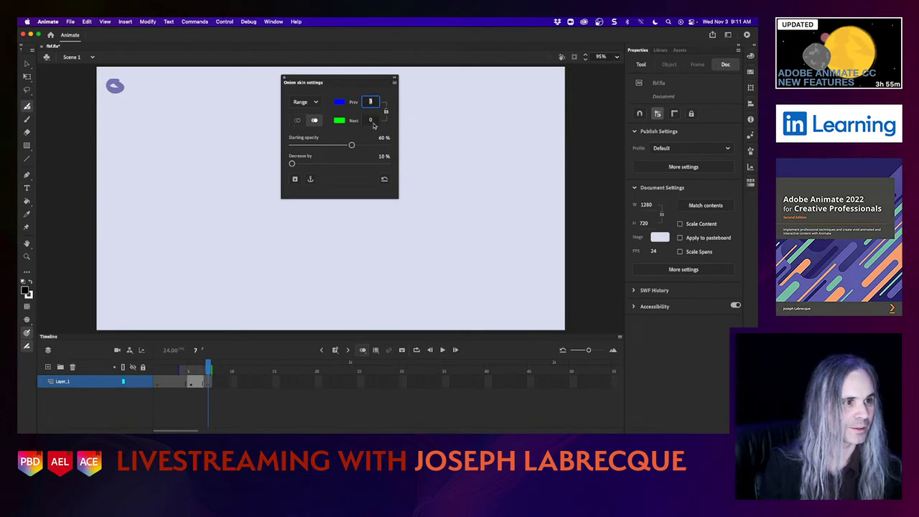
click(378, 122)
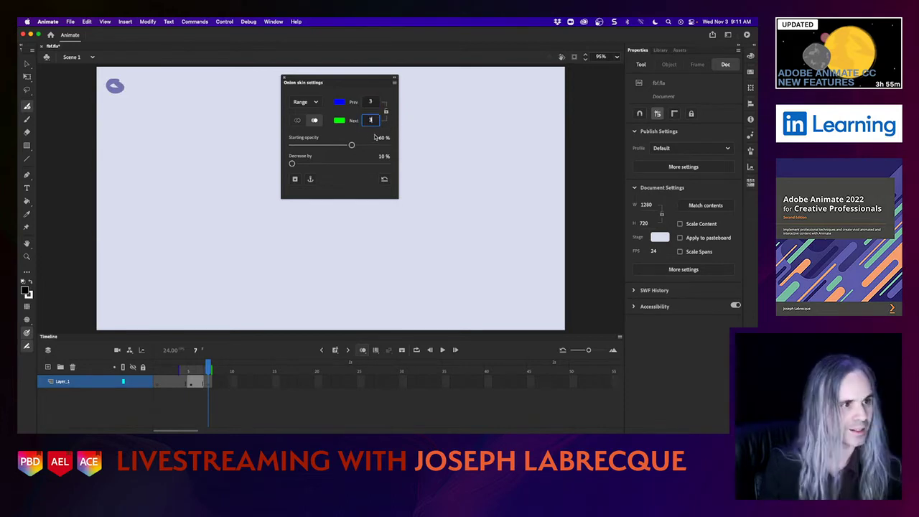
click(380, 103)
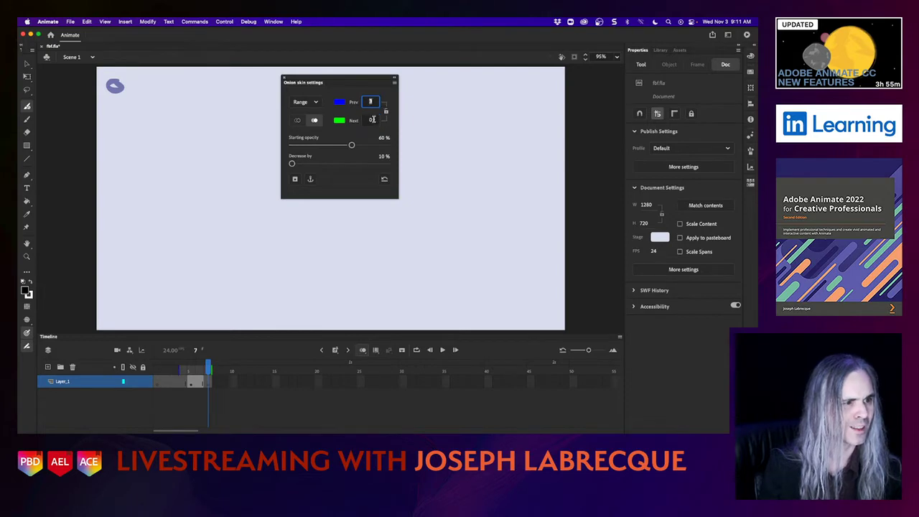
click(382, 120)
click(386, 112)
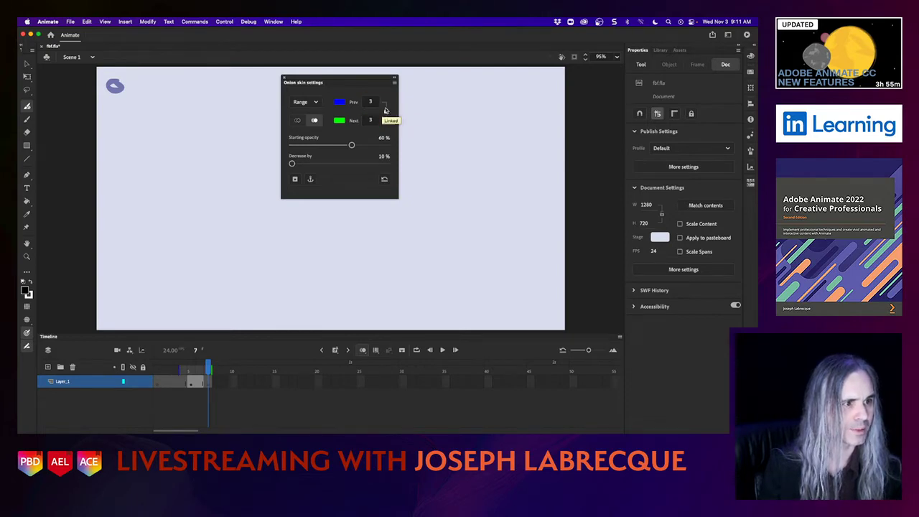
Compare outlined with filled onion skins, keep them filled, and set the starting opacity to 58%
click(296, 122)
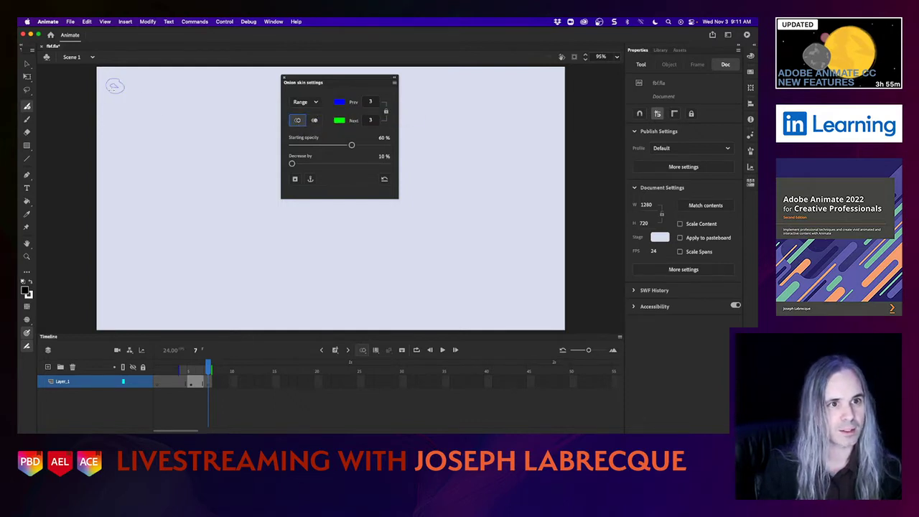
click(314, 120)
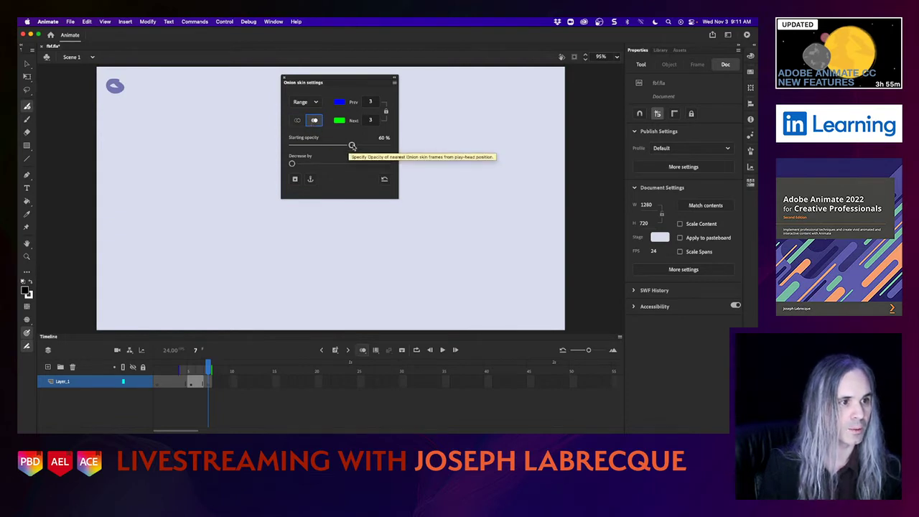
mouse_move(351, 145)
mouse_down()
mouse_move(293, 147)
mouse_move(387, 145)
mouse_move(348, 146)
mouse_up()
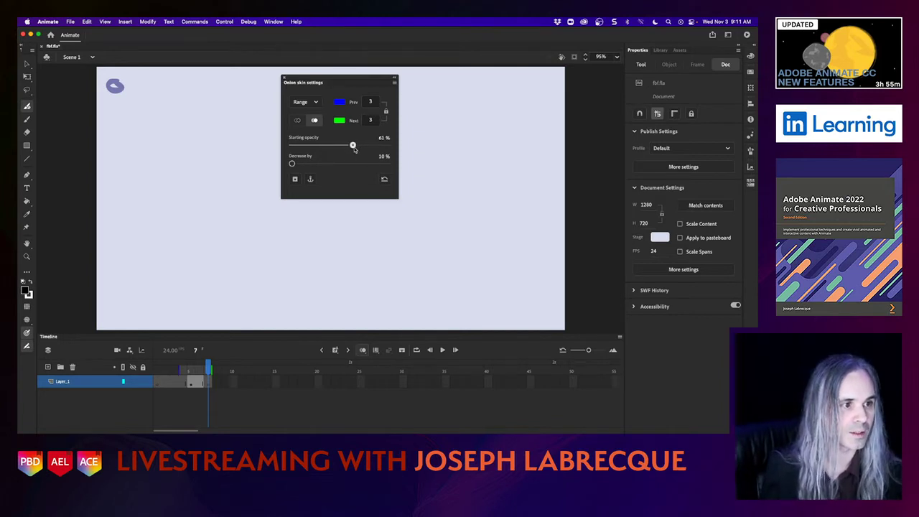
click(349, 146)
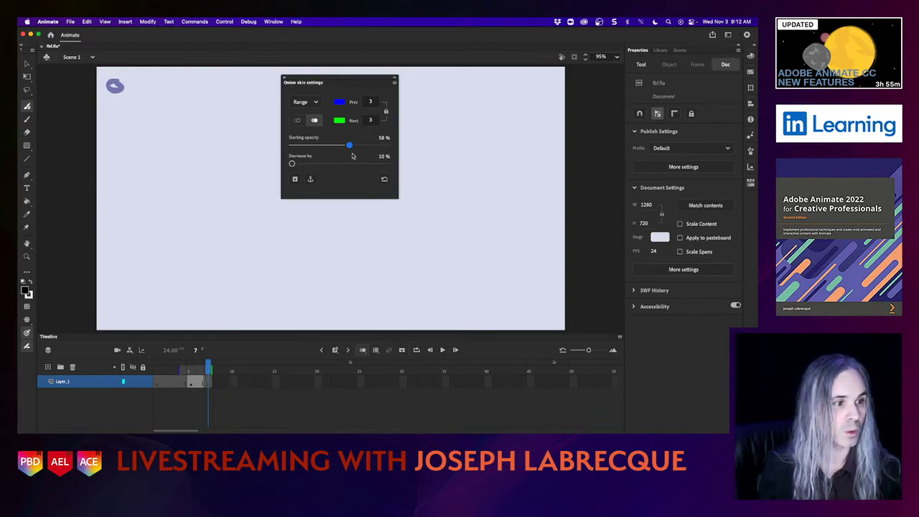
click(283, 77)
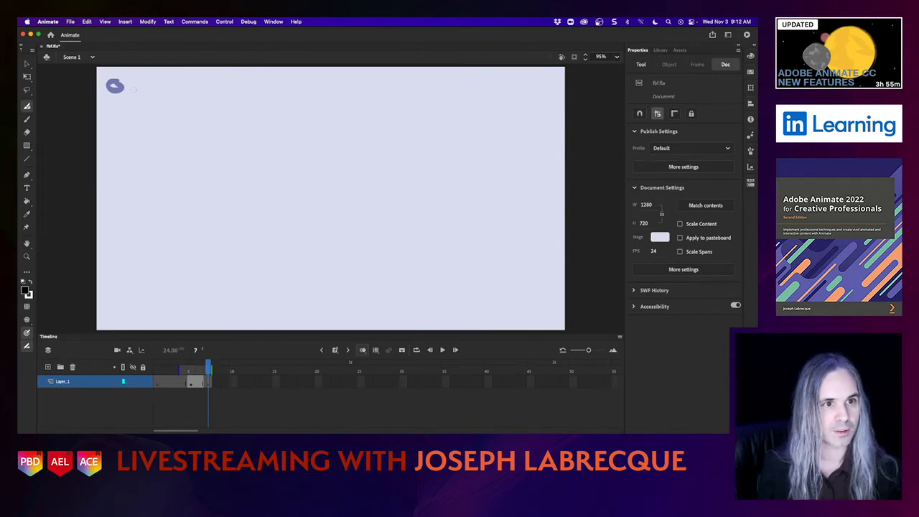
Draw a small ring just beside and below the onion-skinned ring at frame 7 and turn onion skinning off for playback
mouse_move(134, 89)
mouse_down()
mouse_move(123, 89)
mouse_move(141, 94)
mouse_up()
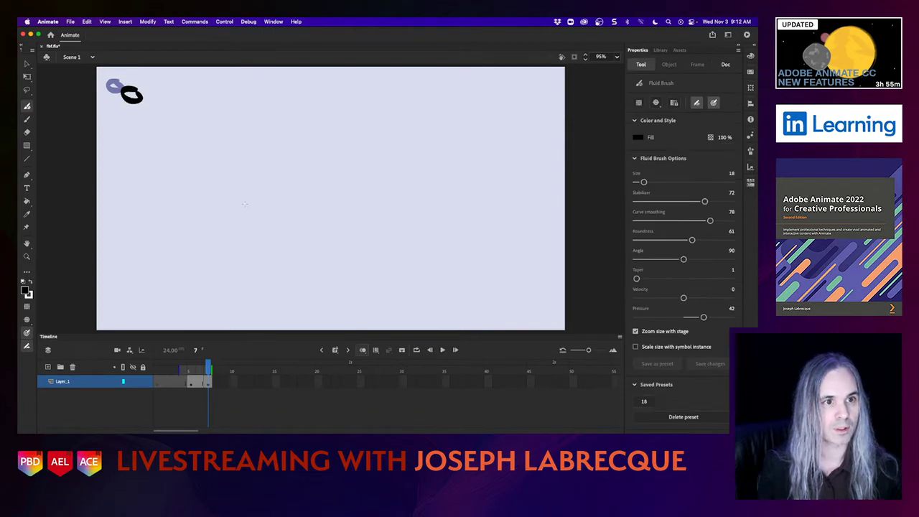
mouse_move(206, 369)
mouse_down()
mouse_move(165, 369)
mouse_move(208, 369)
mouse_up()
click(362, 349)
key(Return)
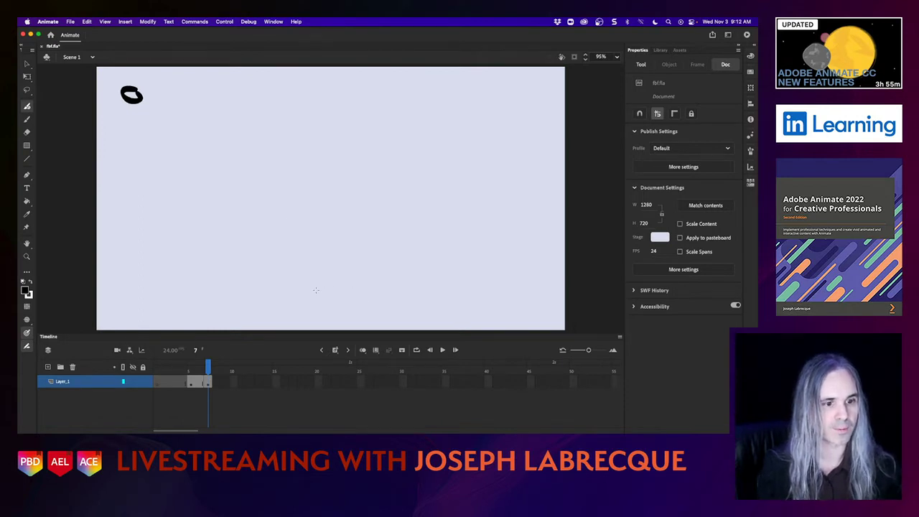
Add a new layer, place it below Layer_1 and name it ground
click(48, 367)
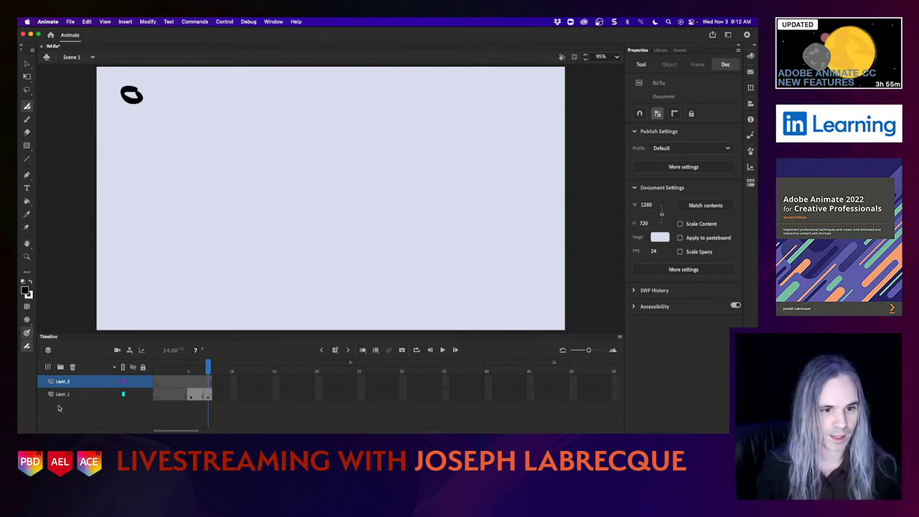
drag(69, 382, 67, 402)
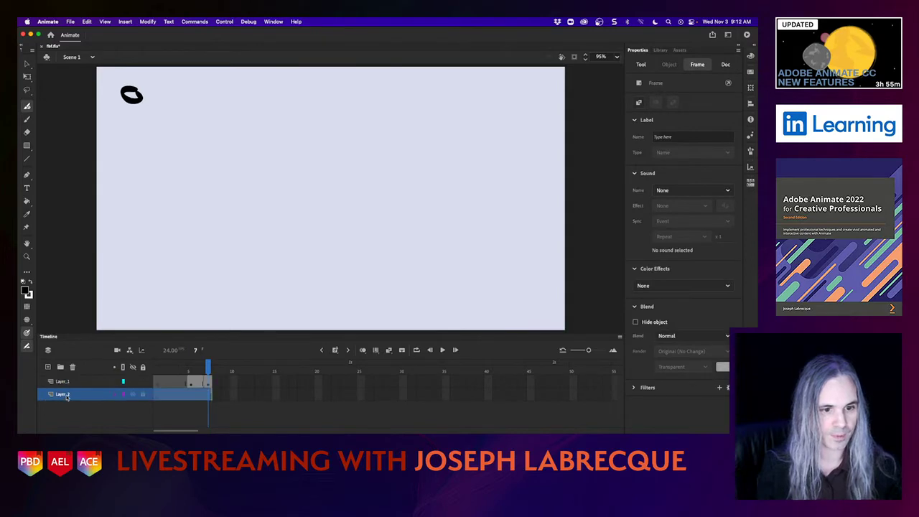
double_click(64, 394)
text(ground)
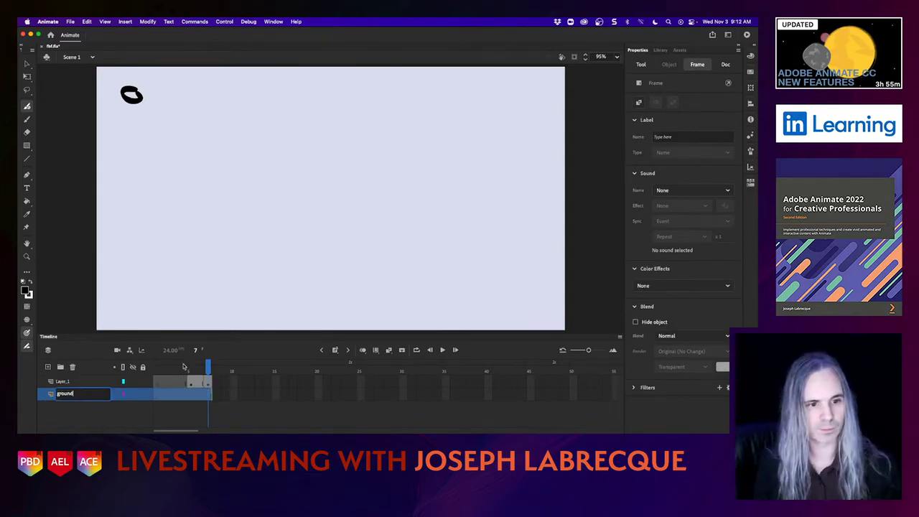
click(123, 413)
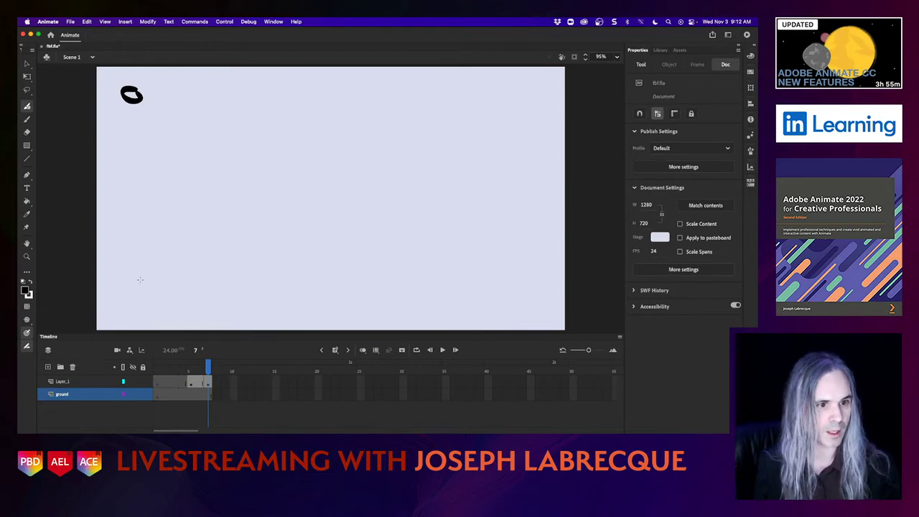
Draw a nearly straight horizontal ground line across the lower part of the stage on the ground layer and lock that layer
mouse_move(119, 278)
mouse_down()
mouse_move(360, 281)
mouse_move(583, 270)
mouse_up()
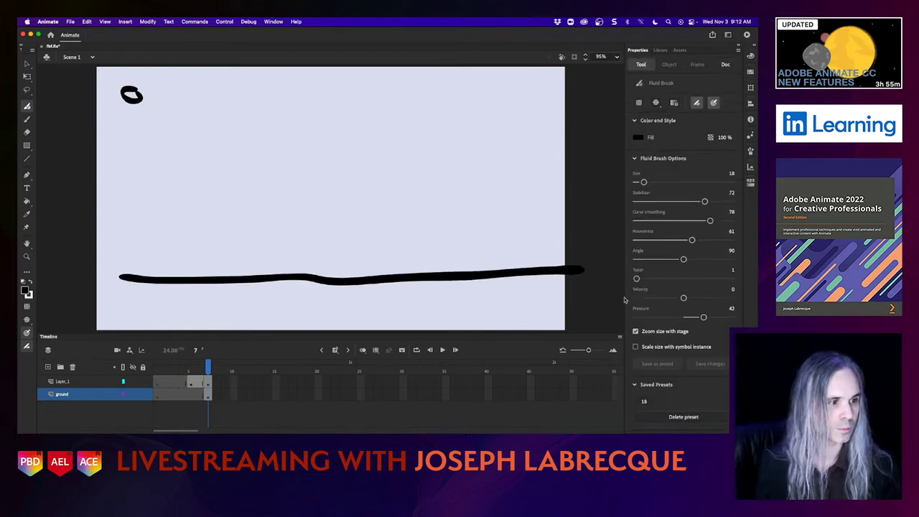
key(super+z)
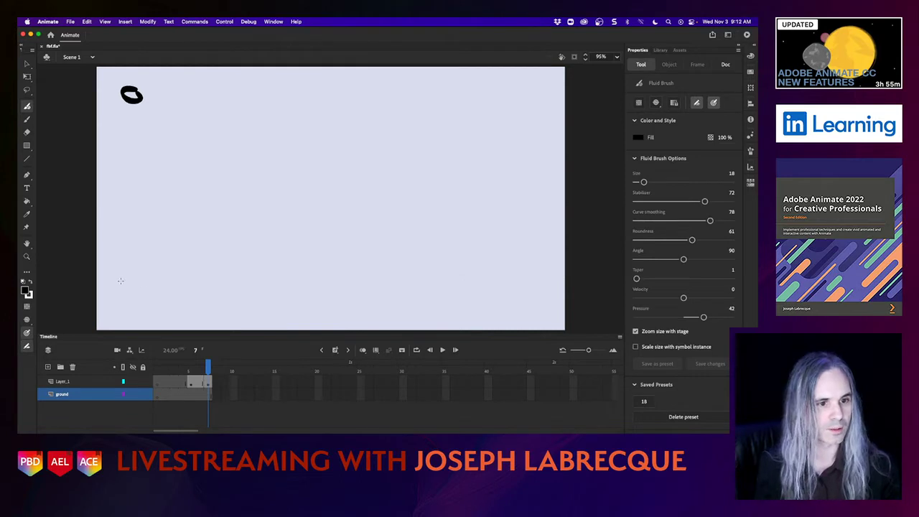
drag(121, 281, 548, 276)
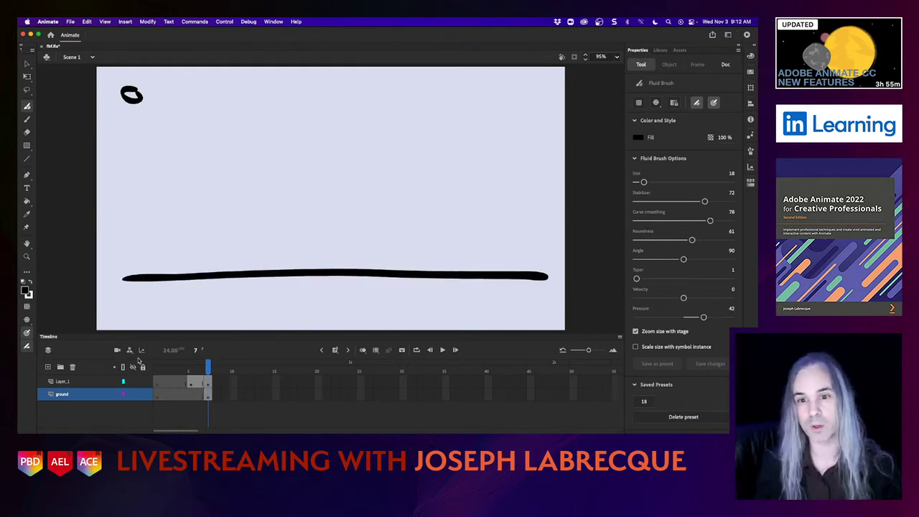
click(142, 394)
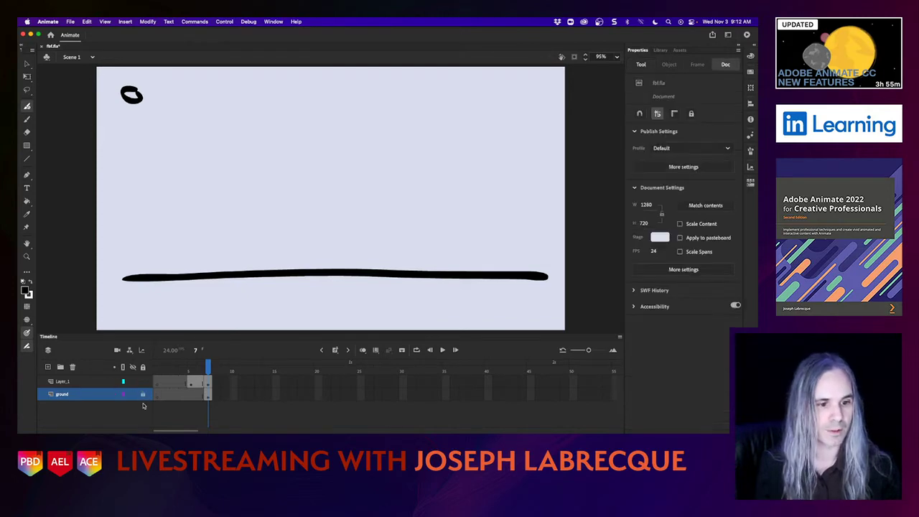
Move the ground layer's keyframe from frame 7 to frame 1
click(208, 394)
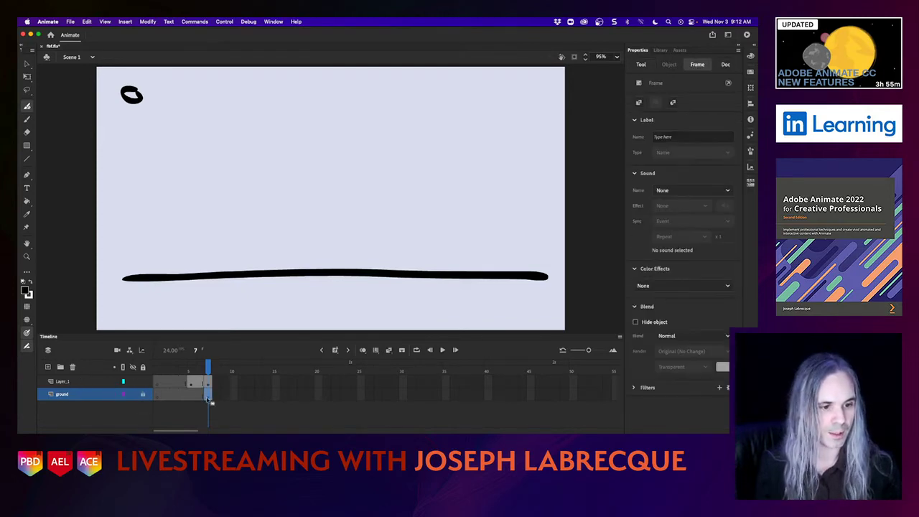
click(157, 394)
mouse_move(158, 367)
mouse_down()
mouse_move(188, 367)
mouse_move(156, 368)
mouse_up()
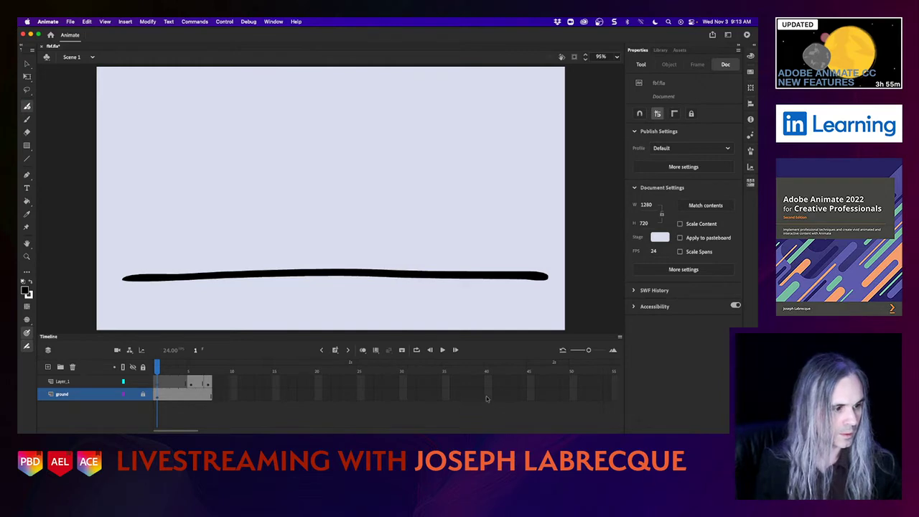
Insert frames on the ground layer up to frame 40 and return the playhead to frame 1
key(Return)
click(335, 350)
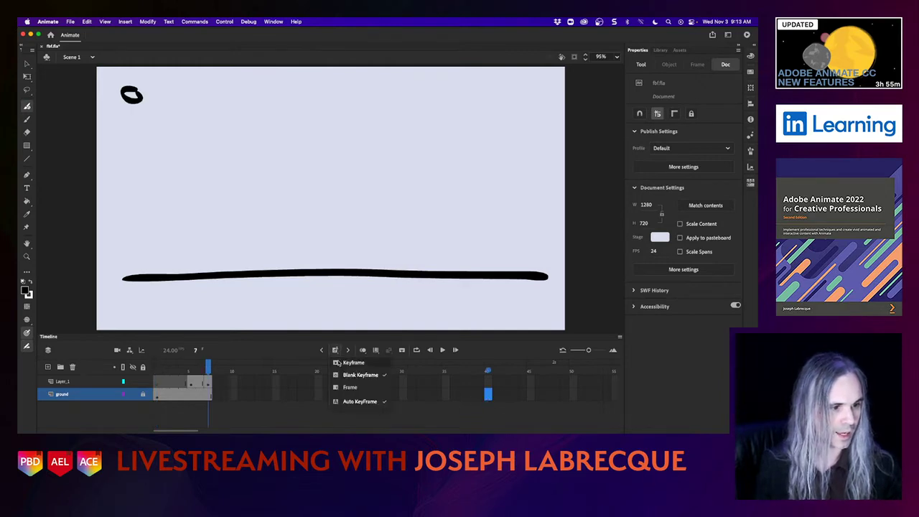
click(399, 395)
drag(491, 368, 167, 367)
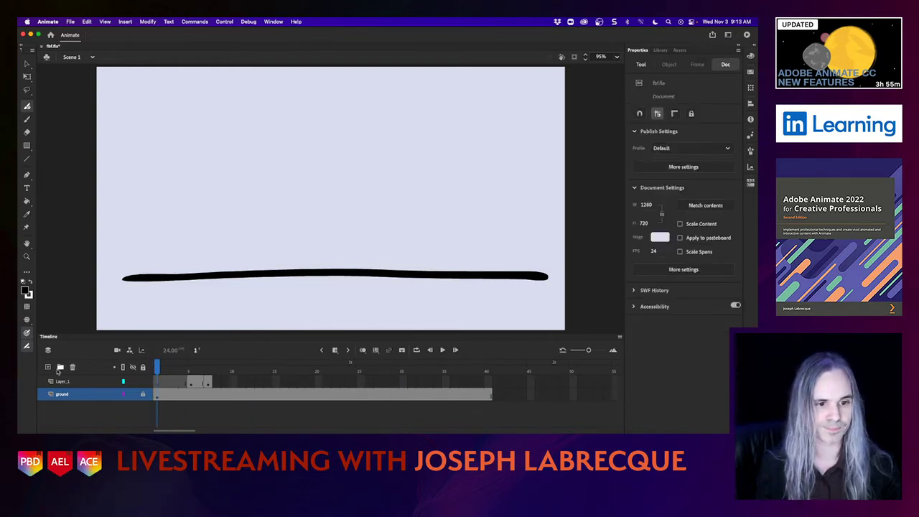
Rename Layer_1 as ball
double_click(64, 382)
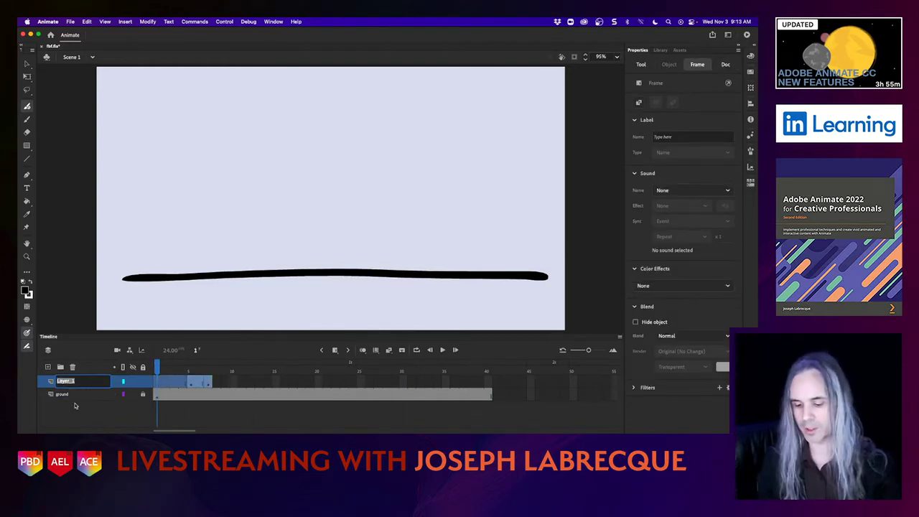
text(b)
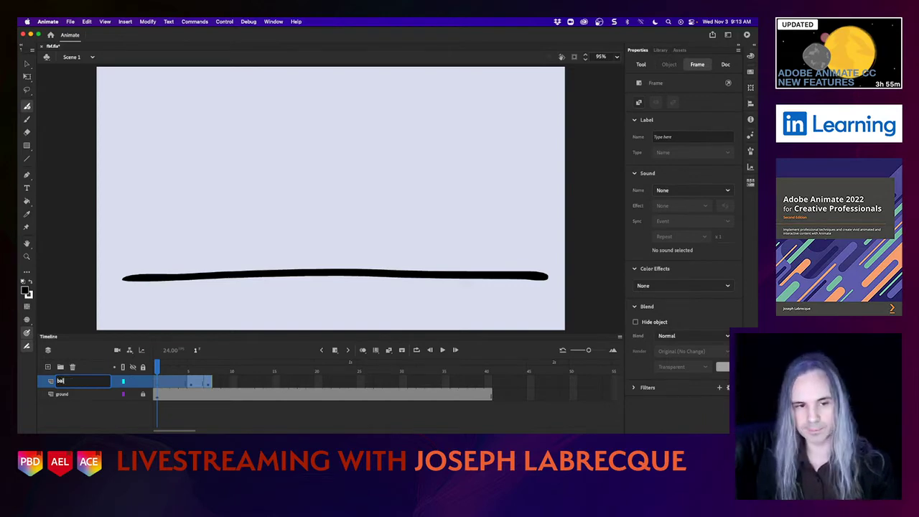
text(all)
click(112, 410)
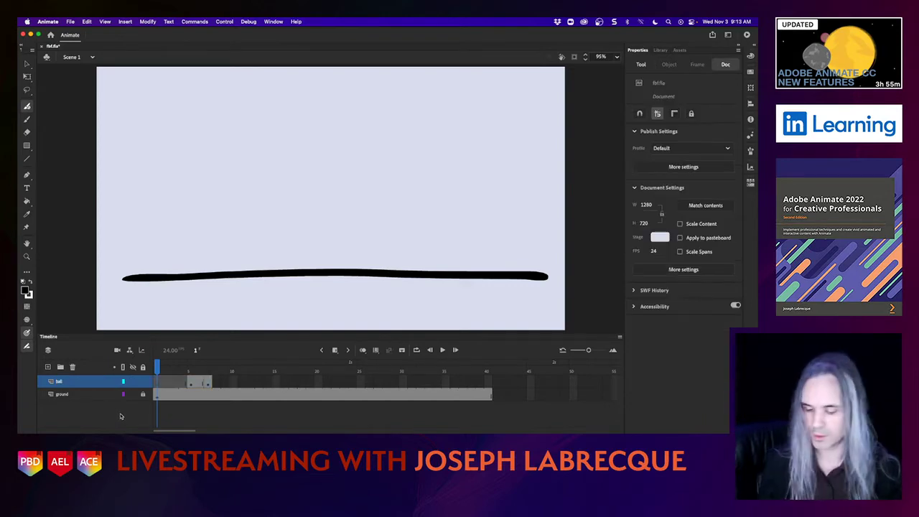
Insert a blank keyframe at frame 9 of the ball layer
click(208, 378)
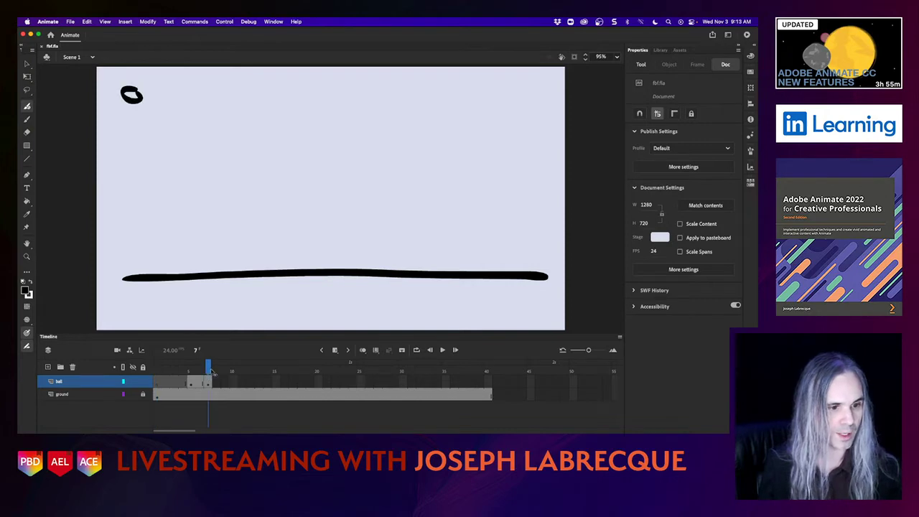
click(225, 376)
click(226, 383)
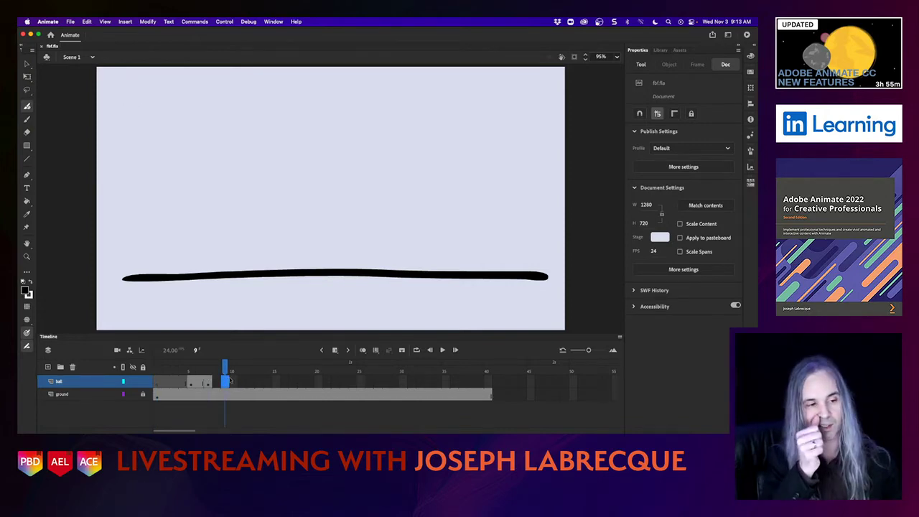
click(334, 350)
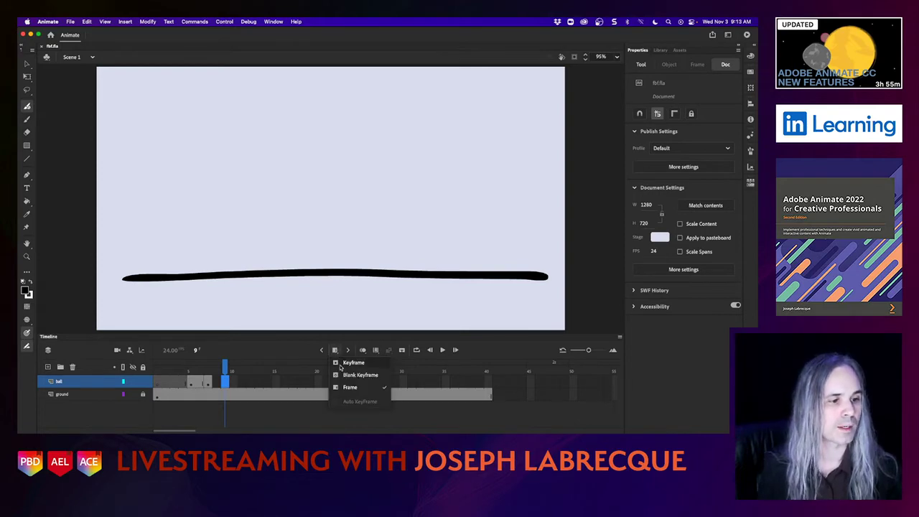
click(343, 376)
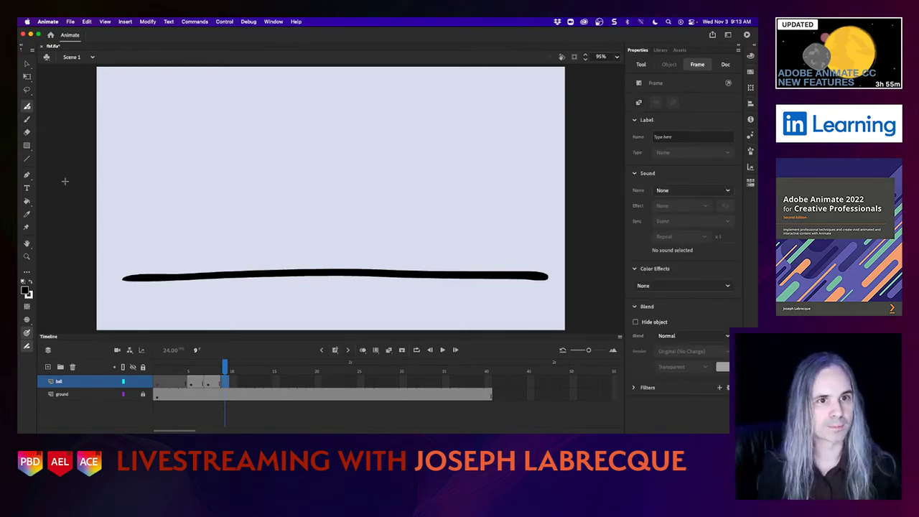
Turn on onion skinning and draw increasingly stretched rings descending to the right on frame 9 and a new blank keyframe at frame 11
click(362, 350)
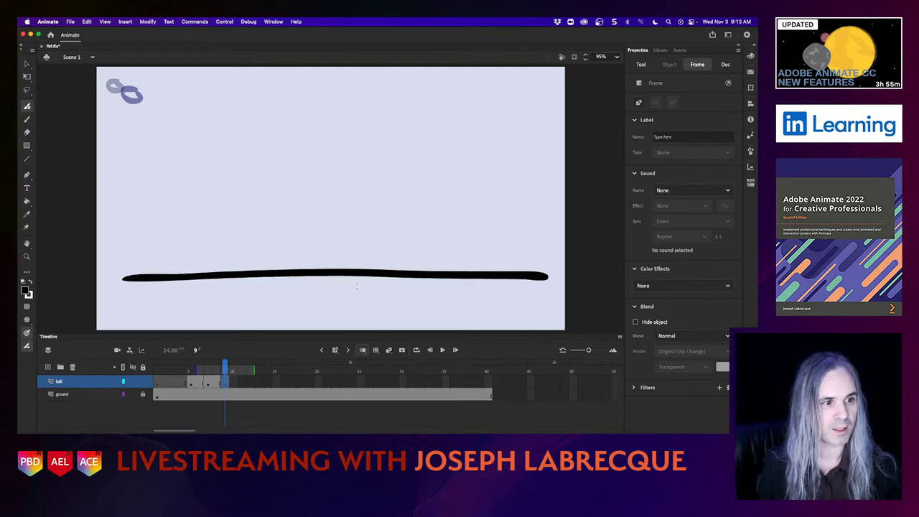
drag(159, 105, 161, 107)
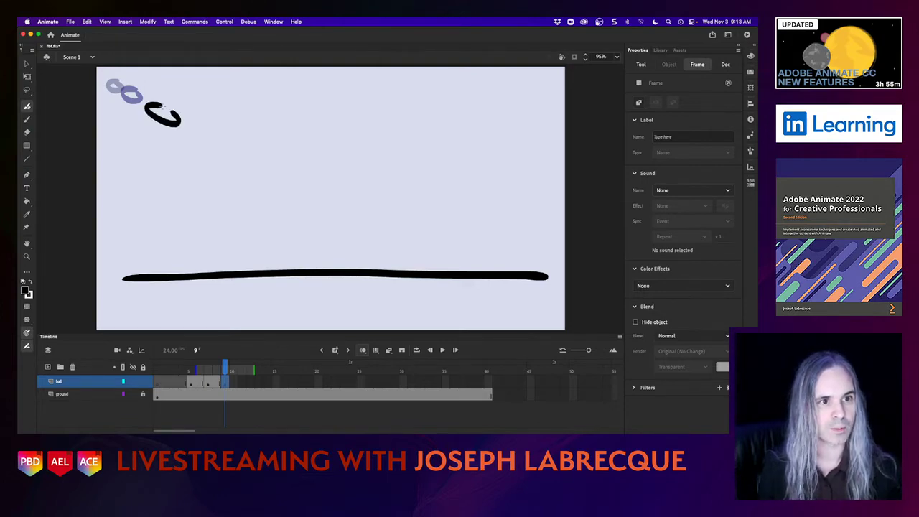
click(243, 380)
click(335, 350)
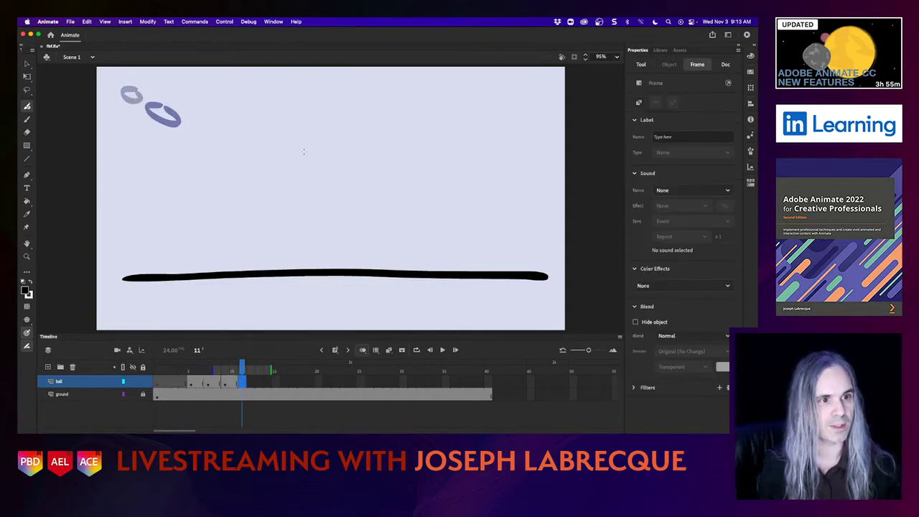
drag(213, 131, 206, 132)
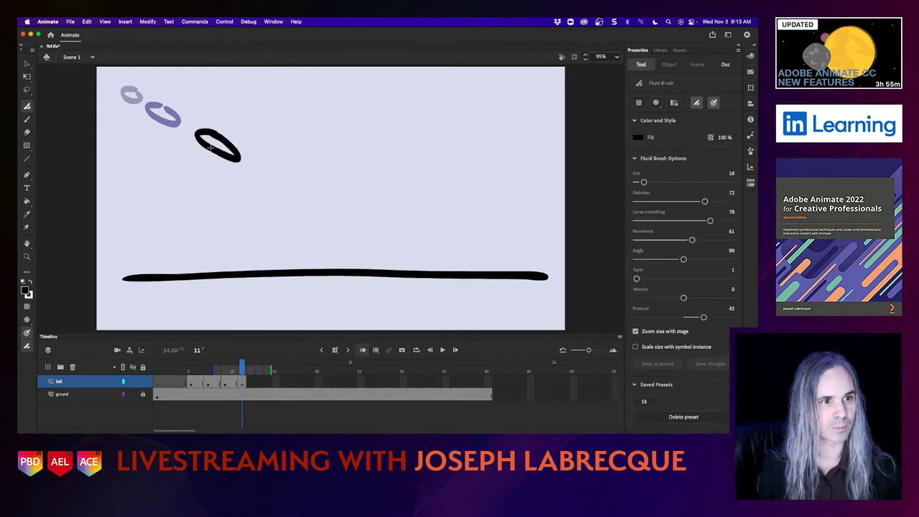
Add blank keyframes at frames 13 and 15 of the ball layer and draw long slanted rings continuing the fall to the right
click(263, 385)
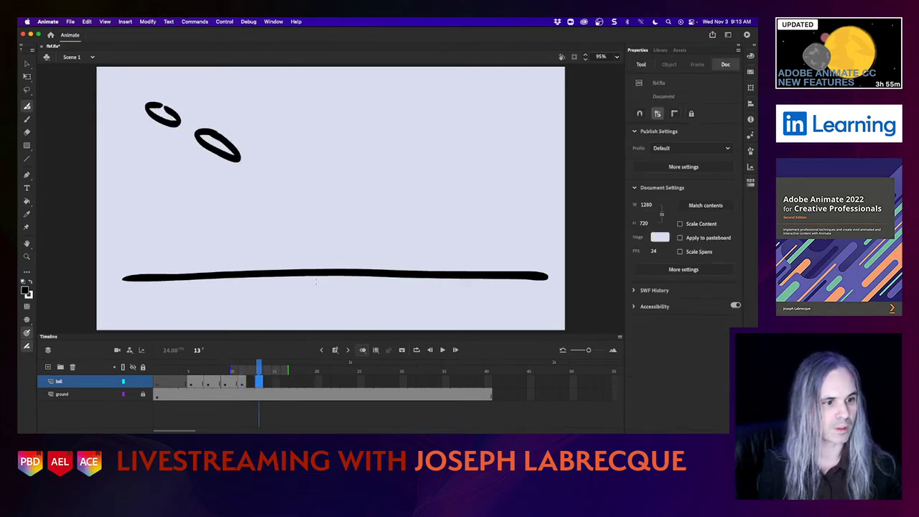
click(335, 350)
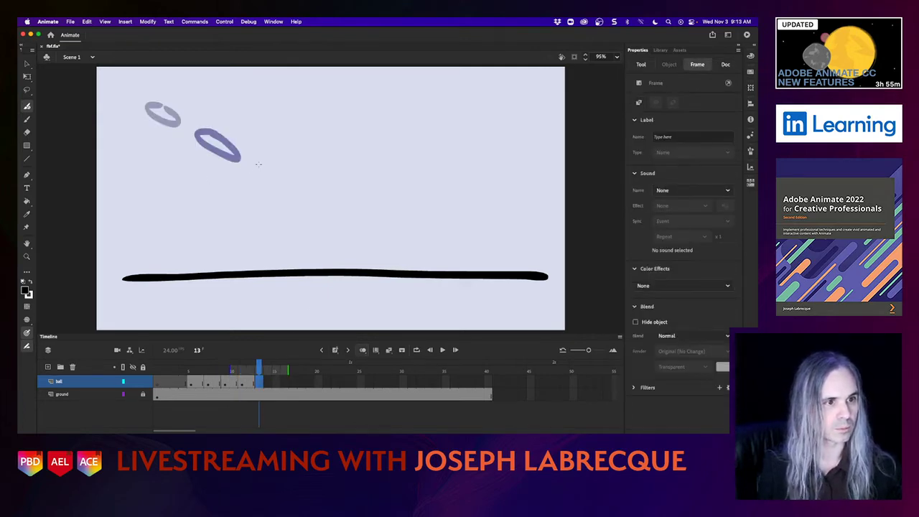
mouse_move(216, 146)
mouse_down()
mouse_move(257, 159)
mouse_move(219, 154)
mouse_up()
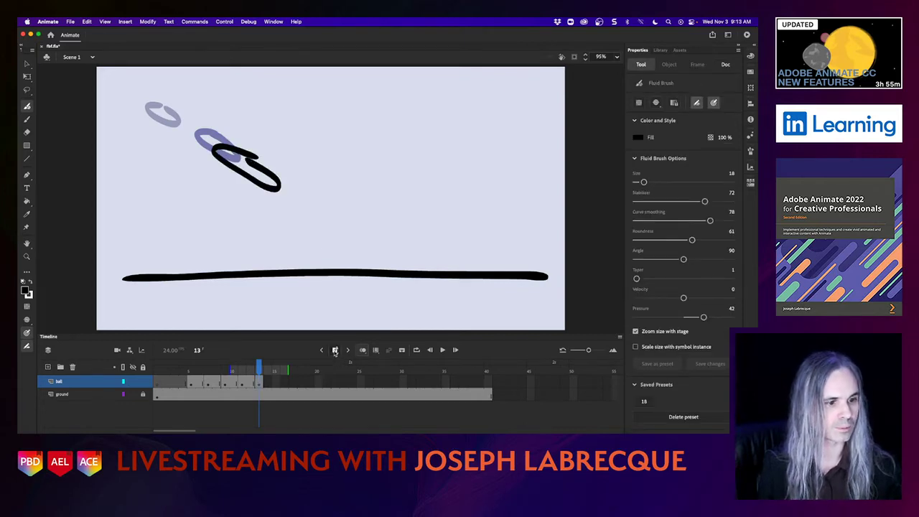
click(276, 382)
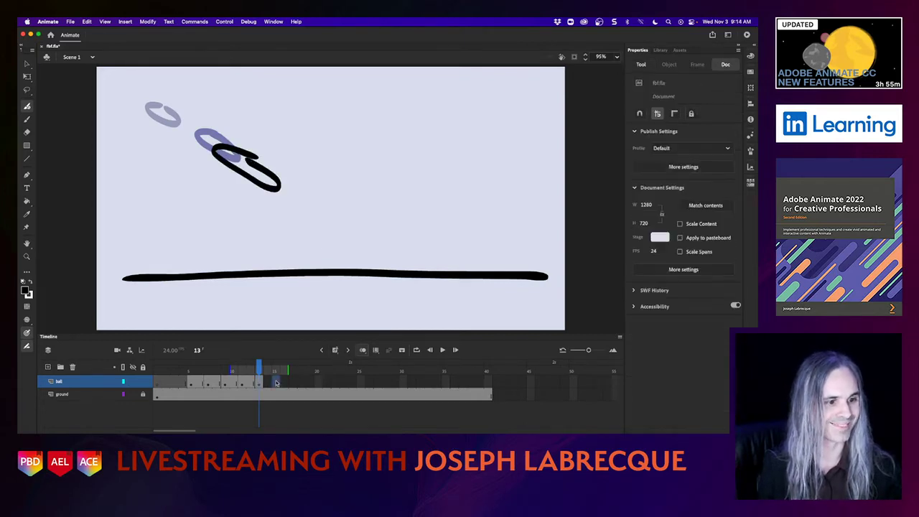
click(334, 350)
drag(280, 186, 281, 188)
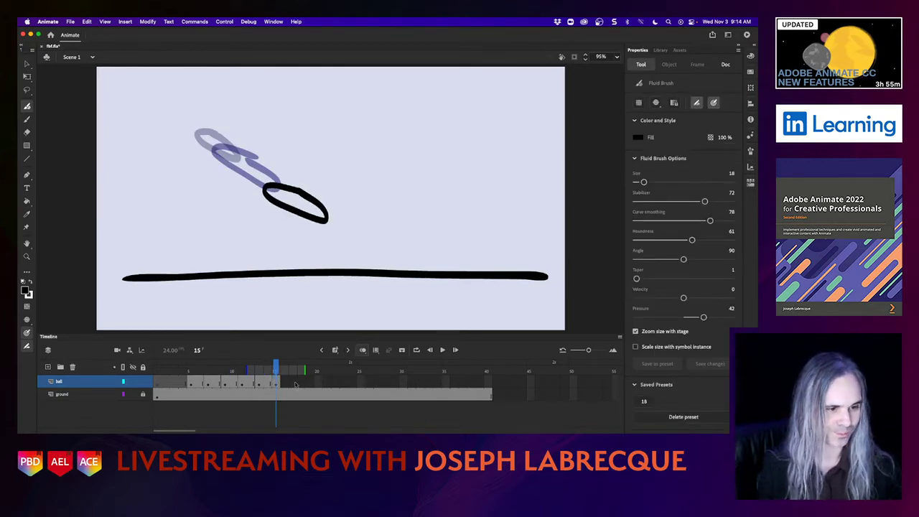
Add blank keyframes at frames 17 and 19 and draw slanted rings that bring the ball down to just above the ground line
click(294, 384)
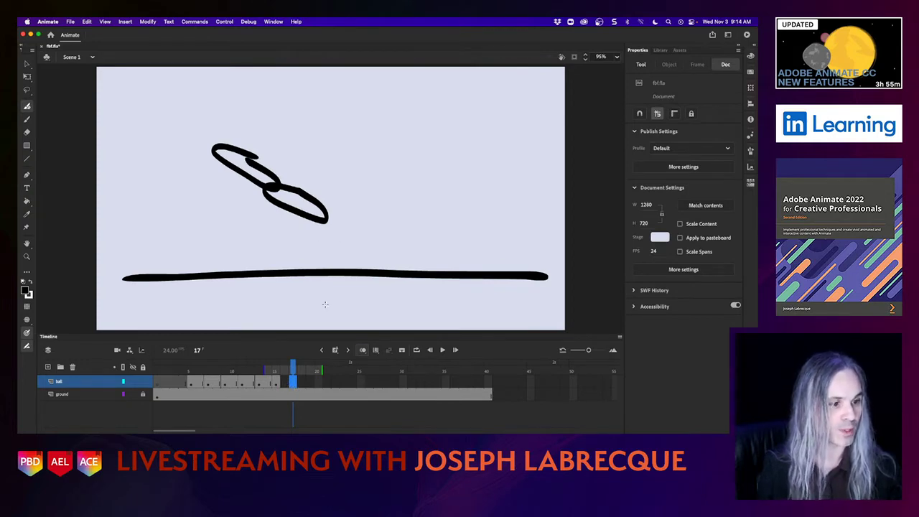
click(335, 350)
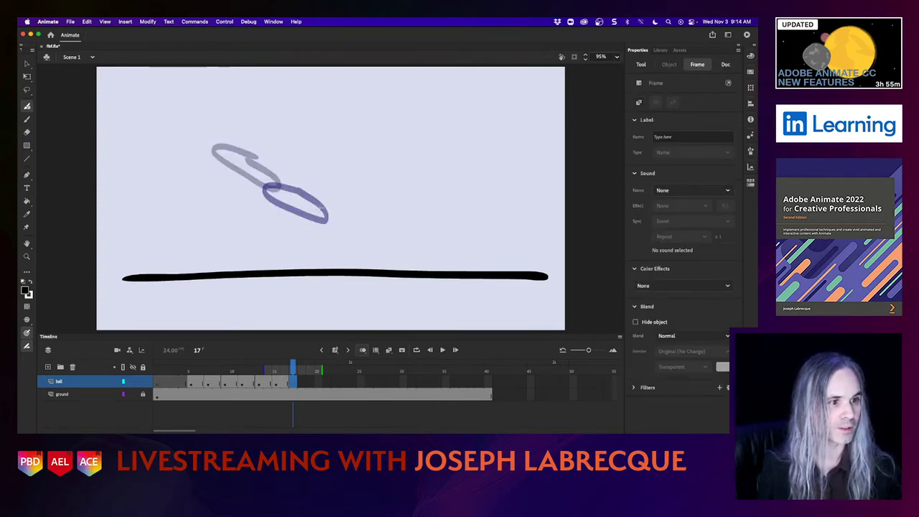
mouse_move(323, 210)
mouse_down()
mouse_move(325, 229)
mouse_move(369, 250)
mouse_up()
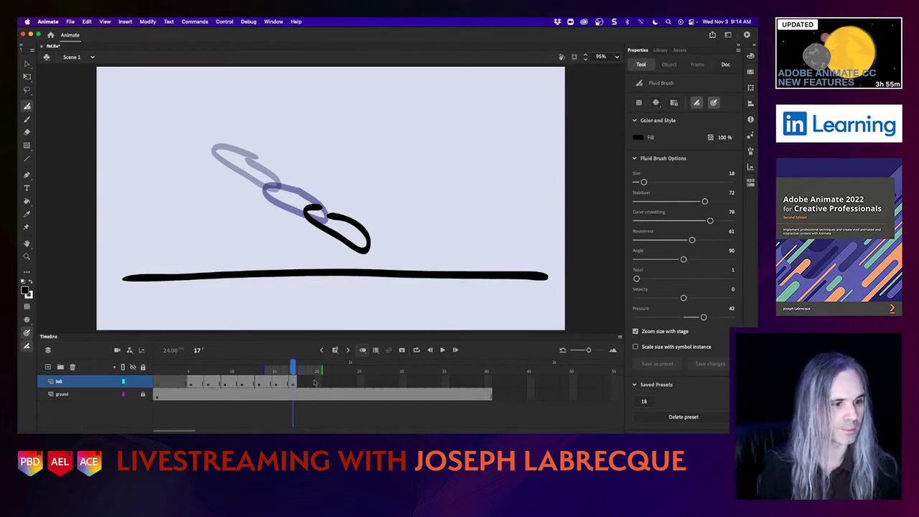
click(312, 382)
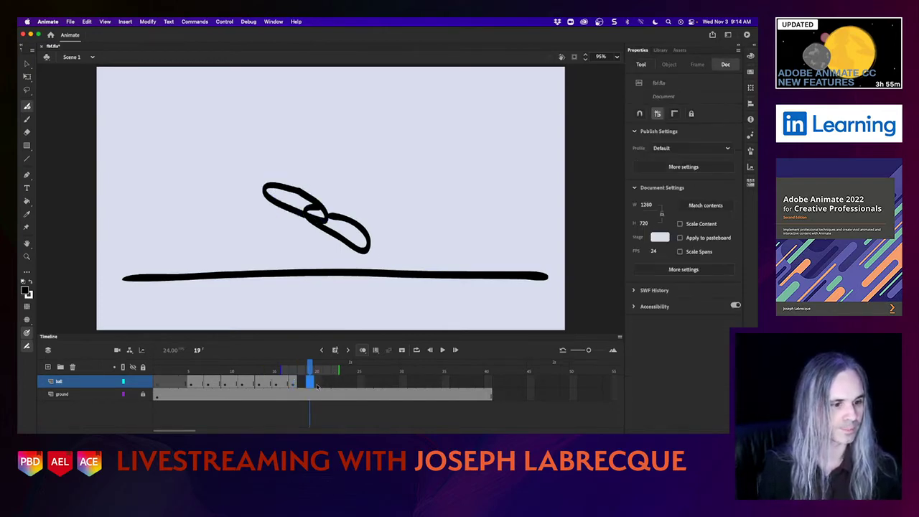
click(334, 350)
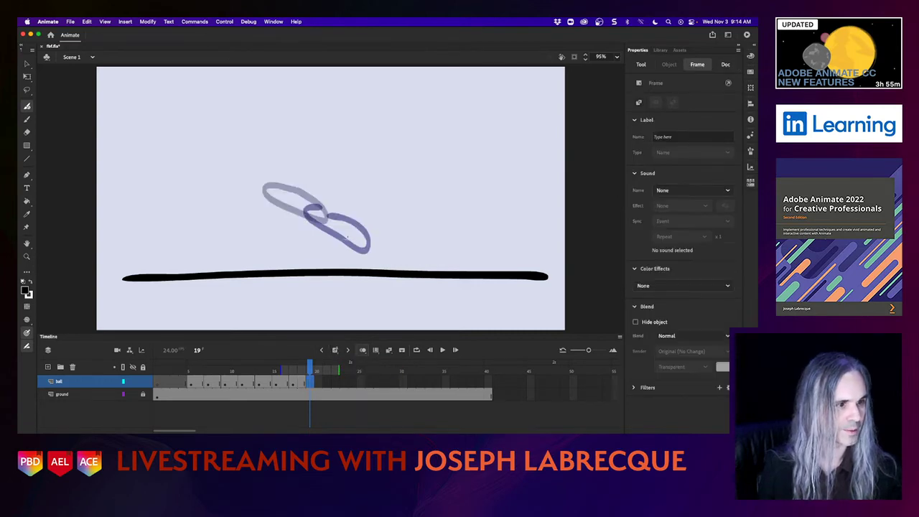
mouse_move(373, 235)
mouse_down()
mouse_move(337, 248)
mouse_move(359, 247)
mouse_up()
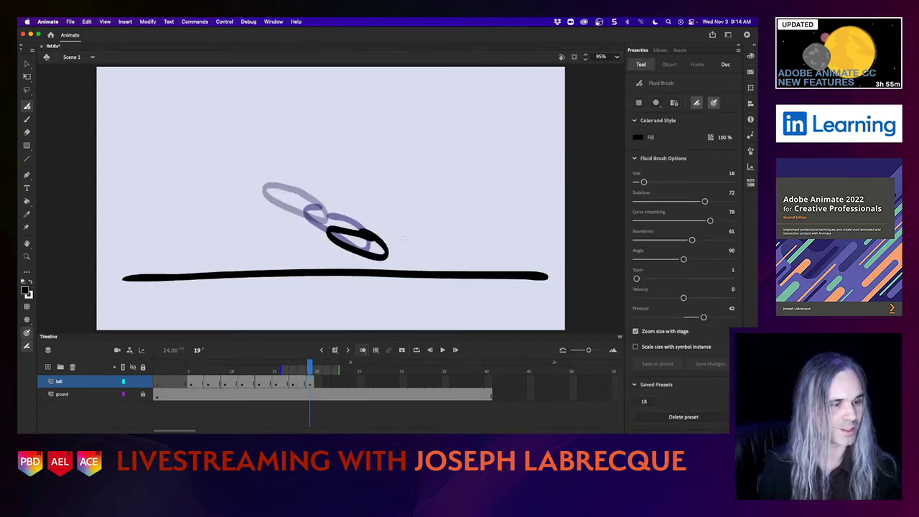
Add a blank keyframe at frame 20 of the ball layer and draw a wide, level ring touching the ground line
drag(304, 365, 326, 368)
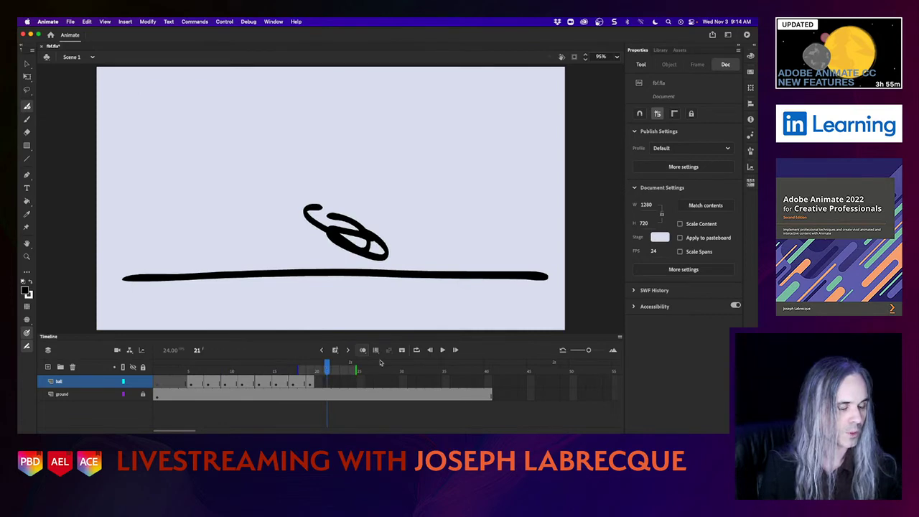
click(320, 384)
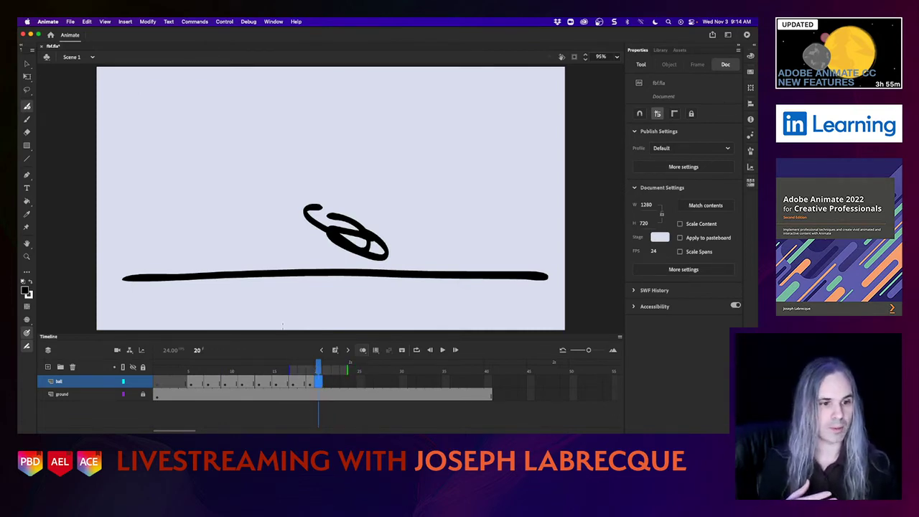
drag(205, 373, 320, 365)
click(320, 382)
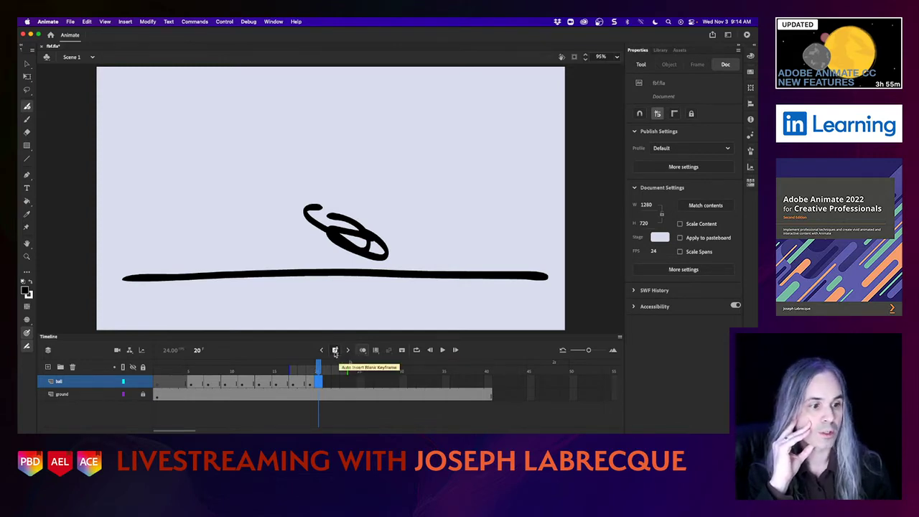
click(318, 386)
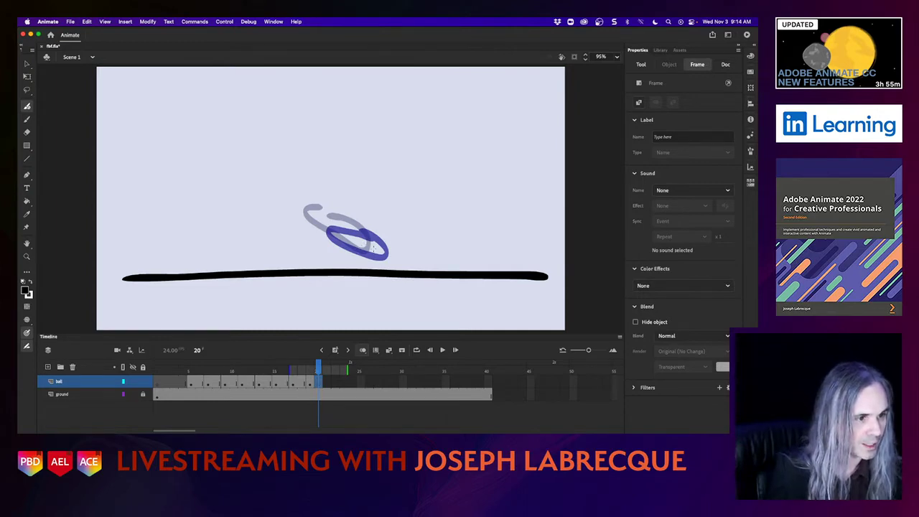
mouse_move(376, 245)
mouse_down()
mouse_move(415, 272)
mouse_move(422, 258)
mouse_move(363, 252)
mouse_up()
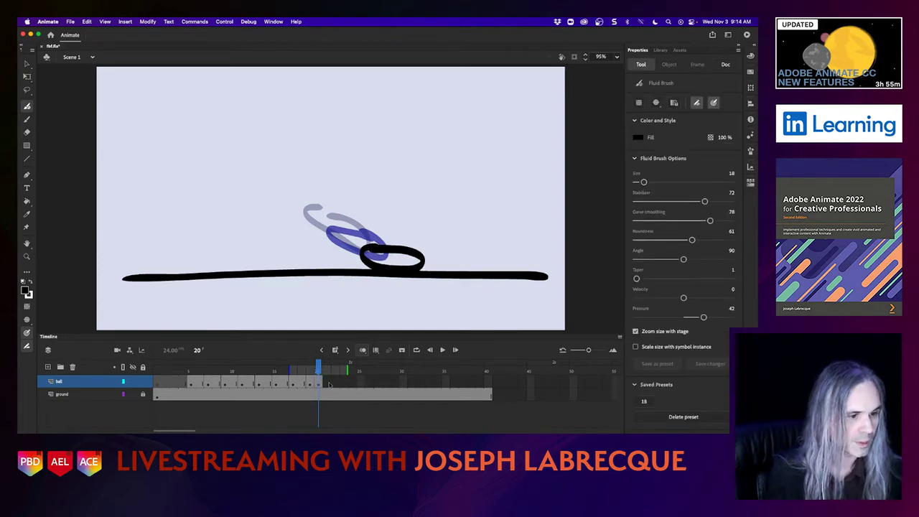
Add blank keyframes at frames 21 and 22 and draw progressively flatter rings squashed against the ground line
click(329, 385)
click(334, 351)
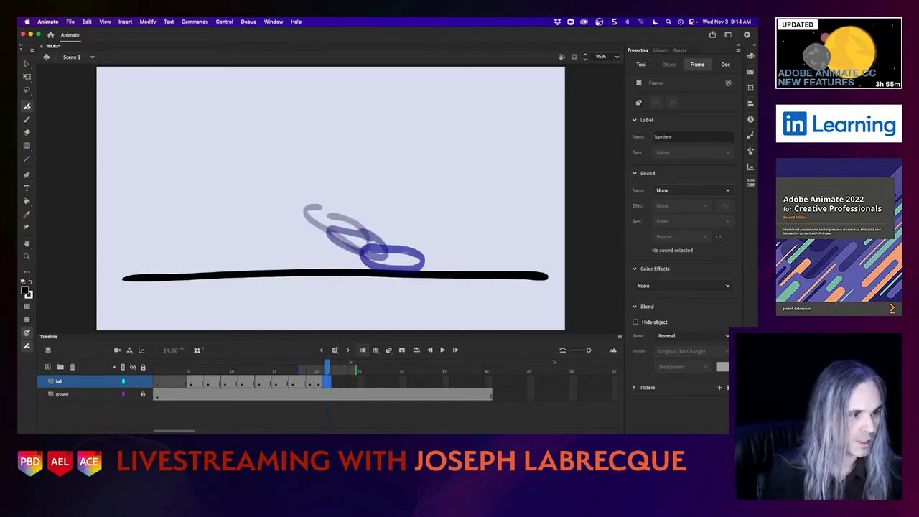
mouse_move(418, 256)
mouse_down()
mouse_move(366, 256)
mouse_move(393, 270)
mouse_move(429, 269)
mouse_move(413, 257)
mouse_up()
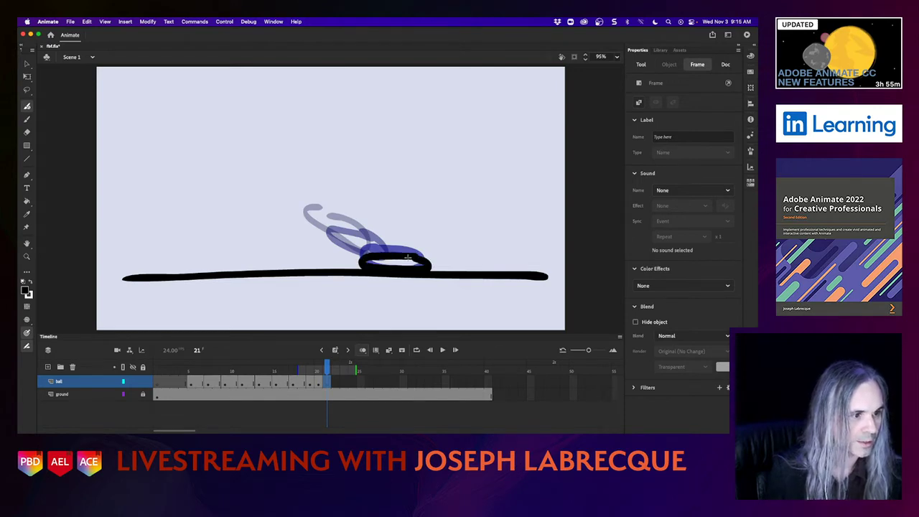
click(335, 350)
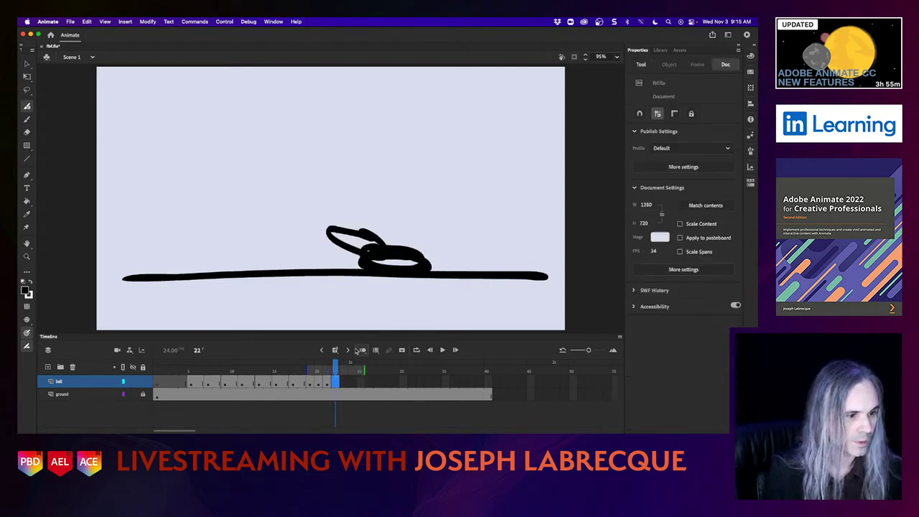
click(334, 381)
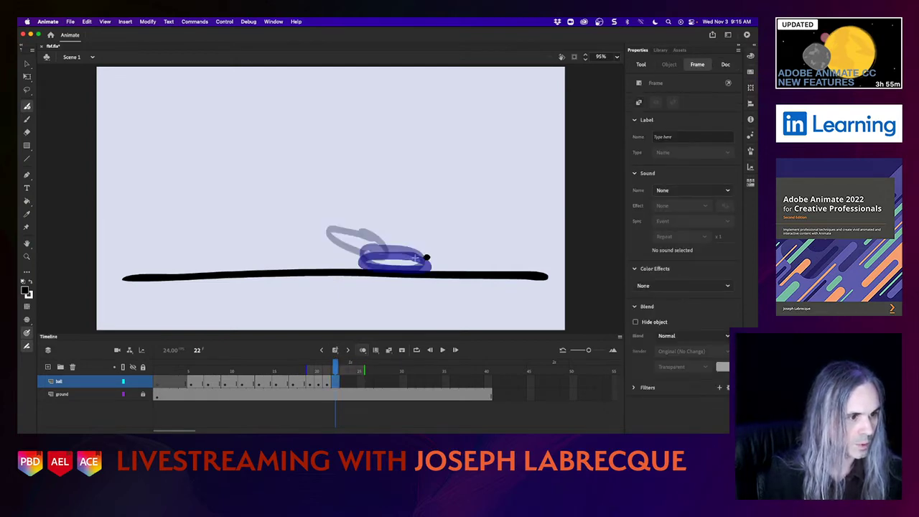
mouse_move(427, 257)
mouse_down()
mouse_move(362, 263)
mouse_move(428, 273)
mouse_move(426, 262)
mouse_up()
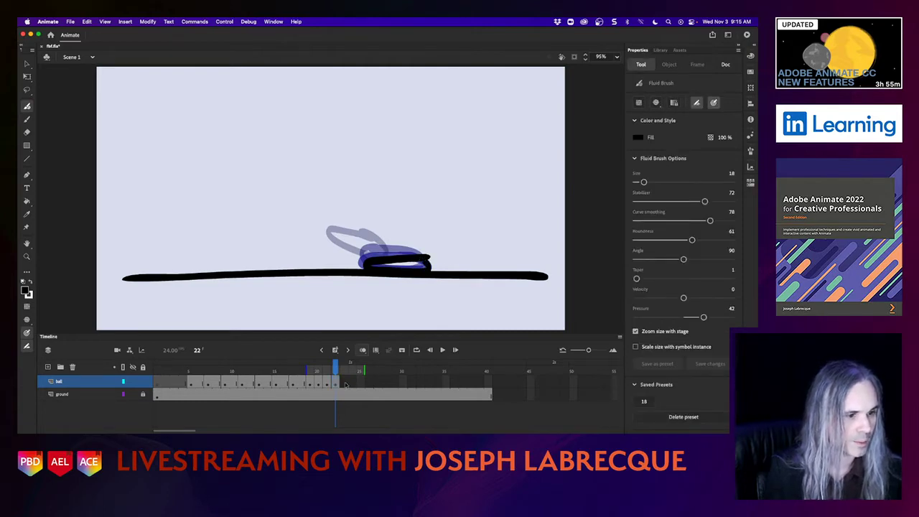
Add blank keyframes at frames 23 and 24 of the ball layer and draw rings that regain roundness and start lifting off the ground line
key(F6)
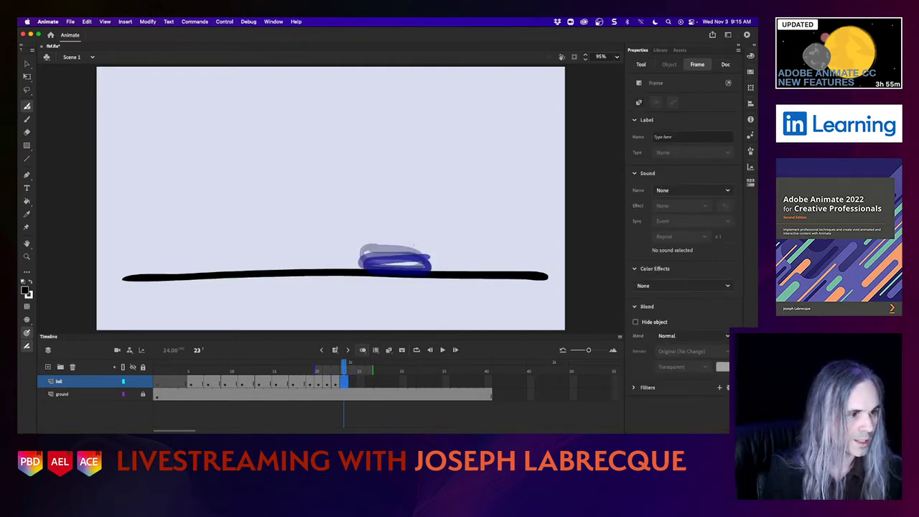
mouse_move(425, 254)
mouse_down()
mouse_move(403, 247)
mouse_move(372, 255)
mouse_move(382, 269)
mouse_move(409, 269)
mouse_move(426, 258)
mouse_move(414, 252)
mouse_up()
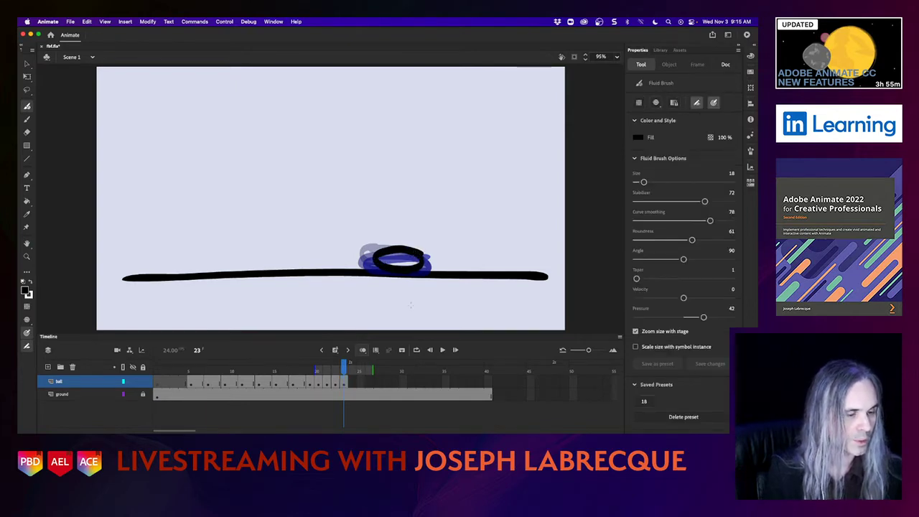
click(353, 384)
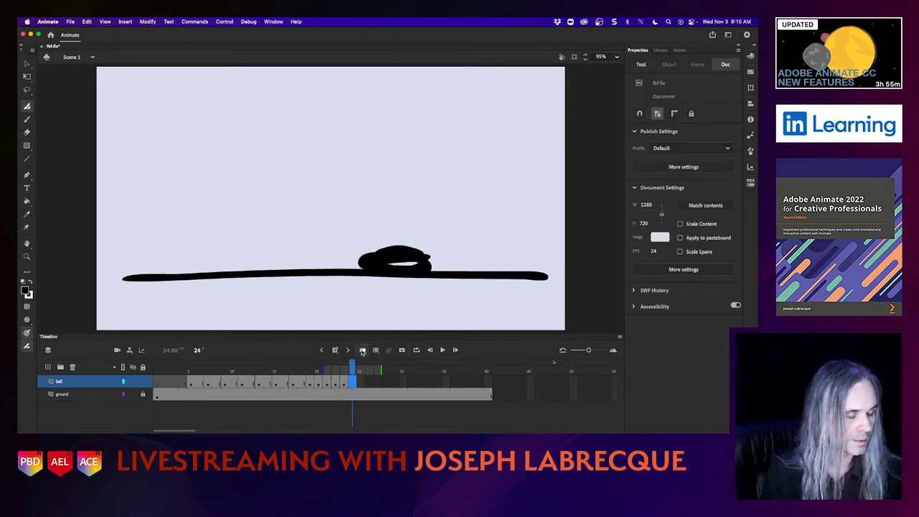
click(362, 350)
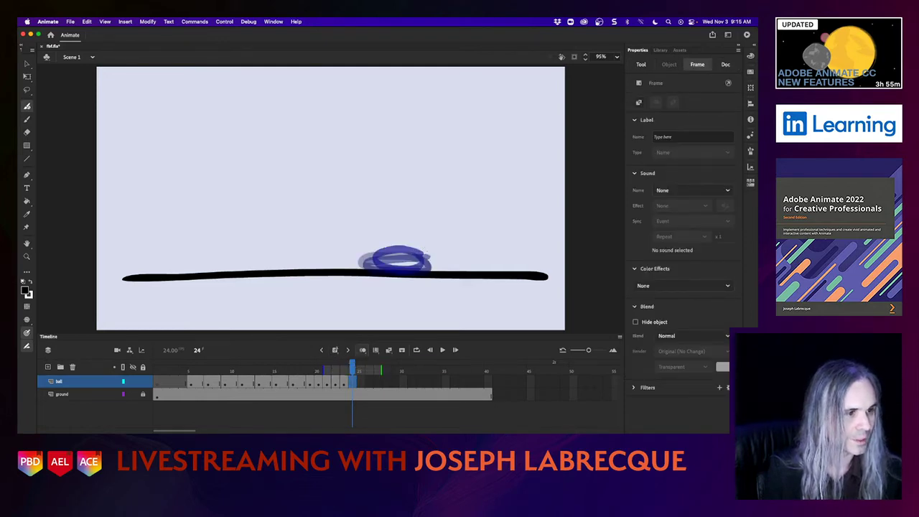
mouse_move(425, 240)
mouse_down()
mouse_move(388, 241)
mouse_move(383, 263)
mouse_move(402, 270)
mouse_move(426, 260)
mouse_move(423, 241)
mouse_up()
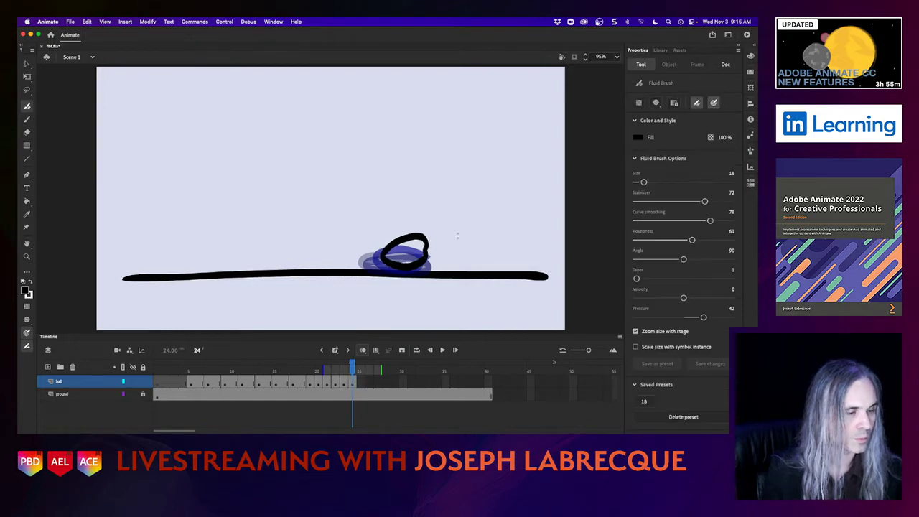
Add blank keyframes at frames 25 and 27 of the ball layer and draw stretched rings slanting upward to the right above the ground
mouse_move(354, 372)
mouse_down()
mouse_move(326, 372)
mouse_move(343, 372)
mouse_up()
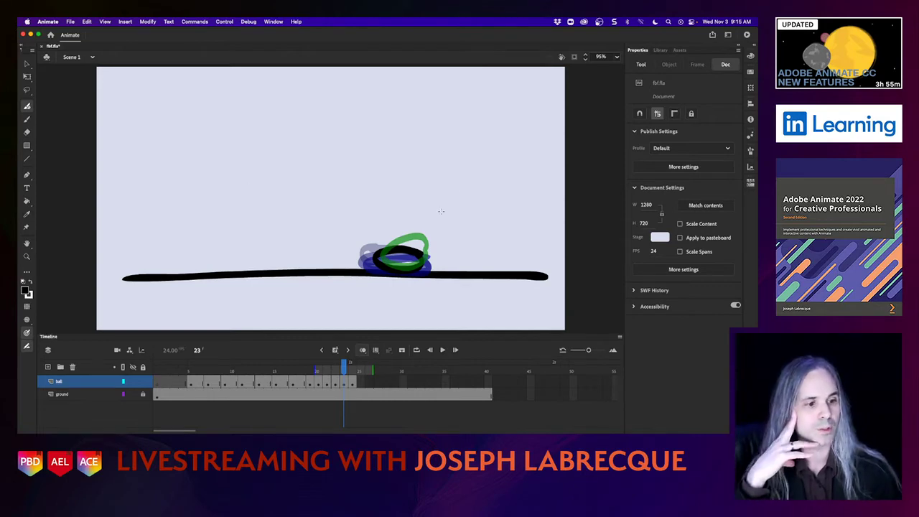
click(360, 372)
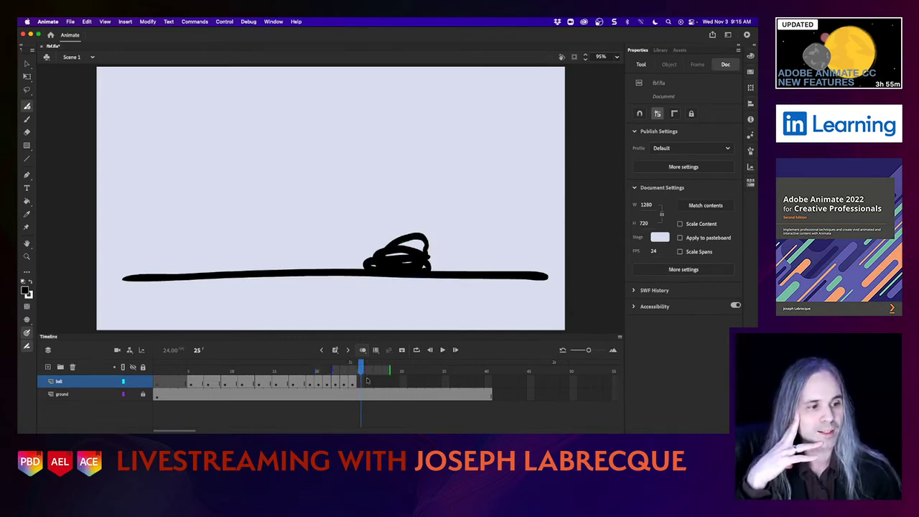
drag(360, 370, 358, 389)
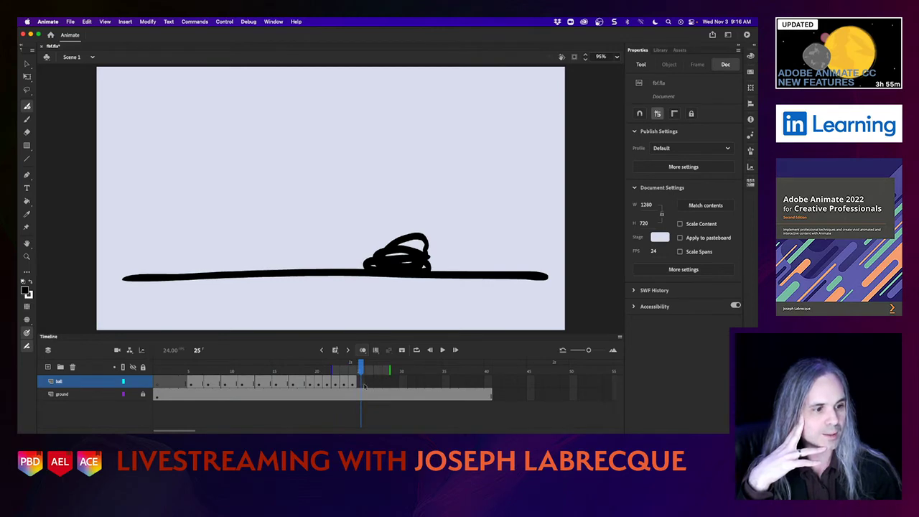
click(362, 384)
click(335, 350)
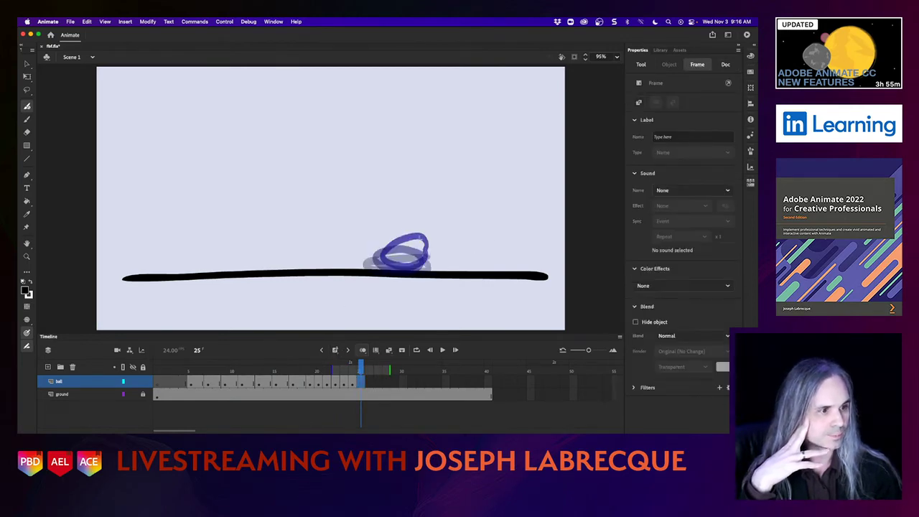
mouse_move(428, 226)
mouse_down()
mouse_move(405, 231)
mouse_move(403, 256)
mouse_move(438, 241)
mouse_move(444, 223)
mouse_move(406, 226)
mouse_up()
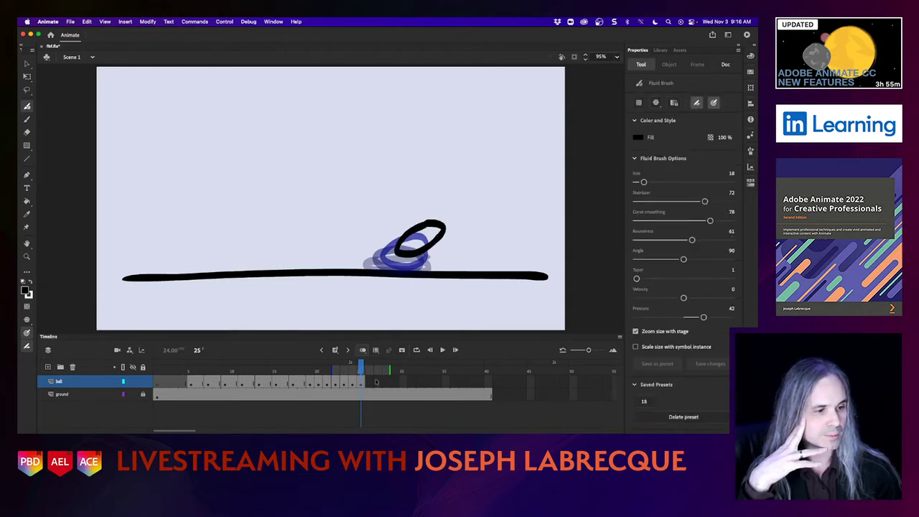
click(378, 382)
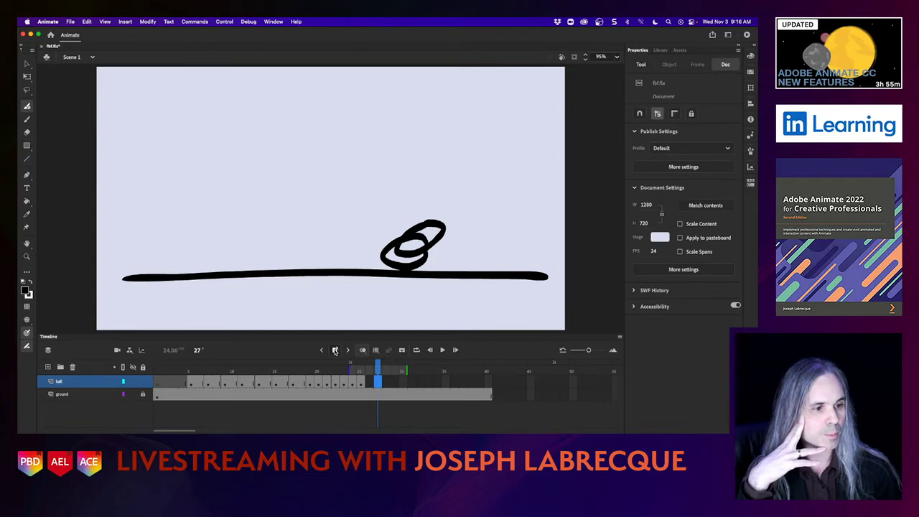
click(361, 350)
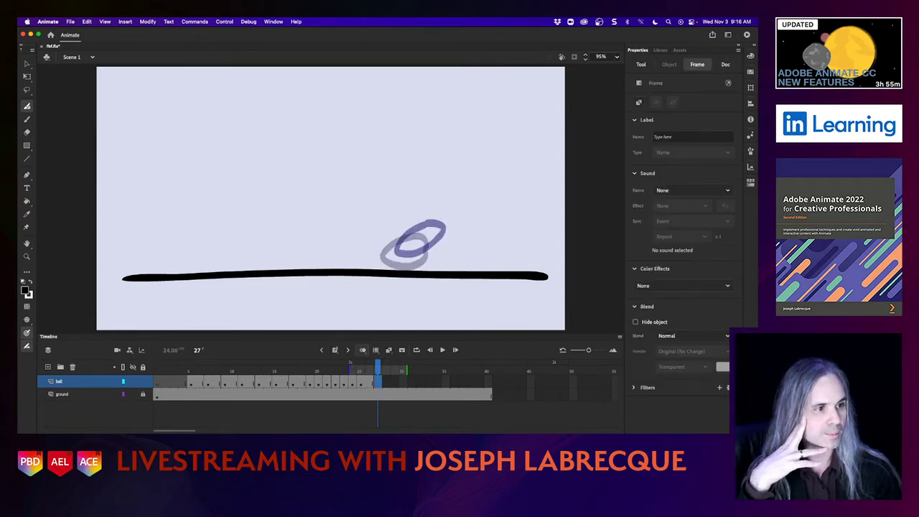
mouse_move(436, 215)
mouse_down()
mouse_move(427, 236)
mouse_move(478, 217)
mouse_move(498, 191)
mouse_move(465, 192)
mouse_move(424, 226)
mouse_up()
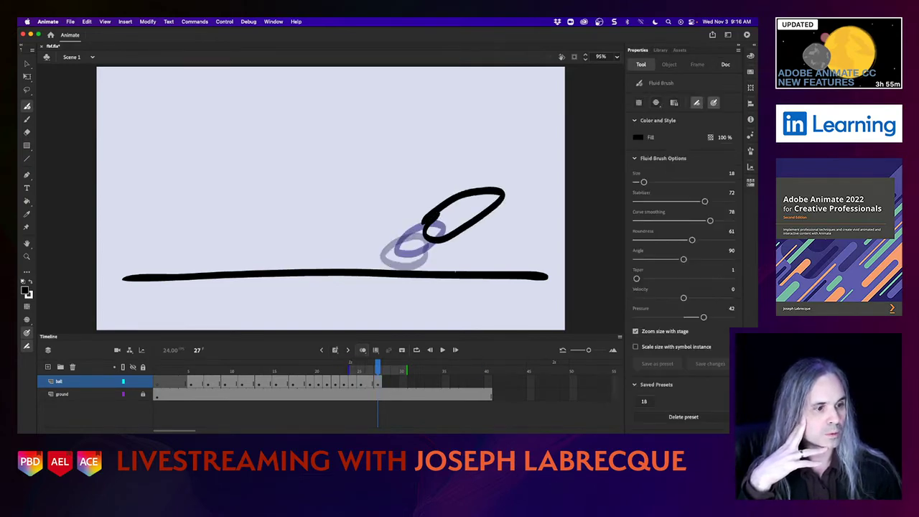
Add blank keyframes at frames 29 and 31 and draw slanted rings continuing the ball's rise toward the stage's right edge
click(396, 382)
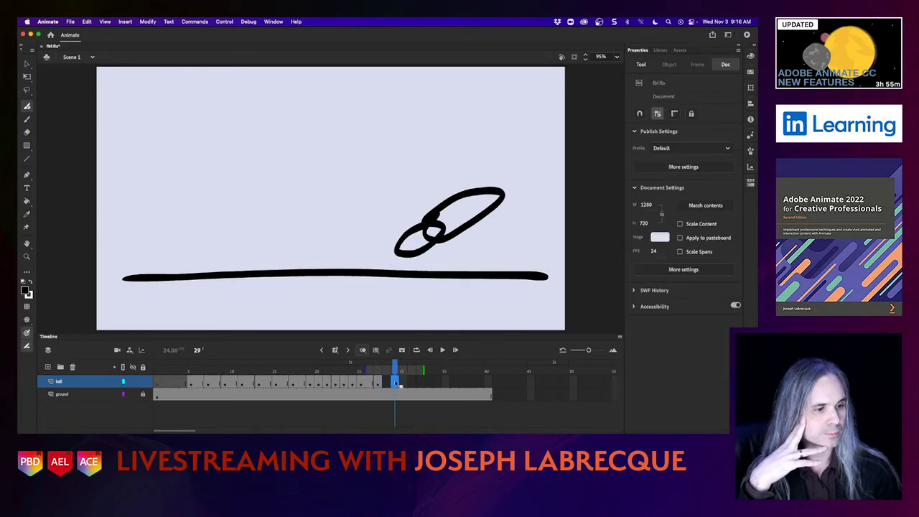
click(362, 349)
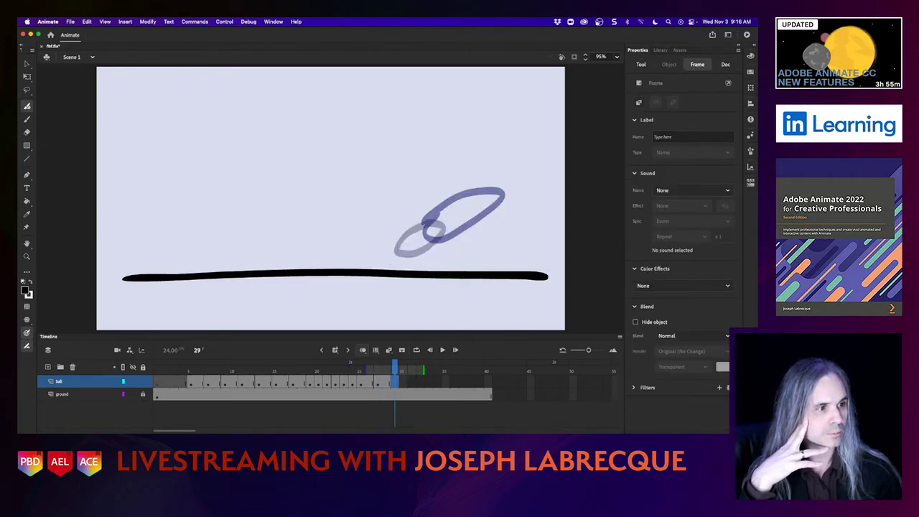
mouse_move(510, 169)
mouse_down()
mouse_move(464, 201)
mouse_move(491, 215)
mouse_move(515, 179)
mouse_move(507, 171)
mouse_up()
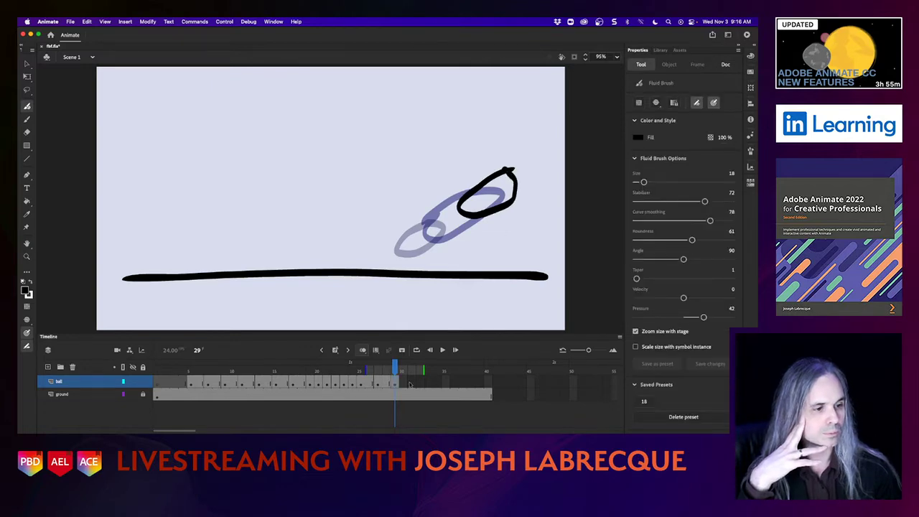
click(410, 381)
click(361, 350)
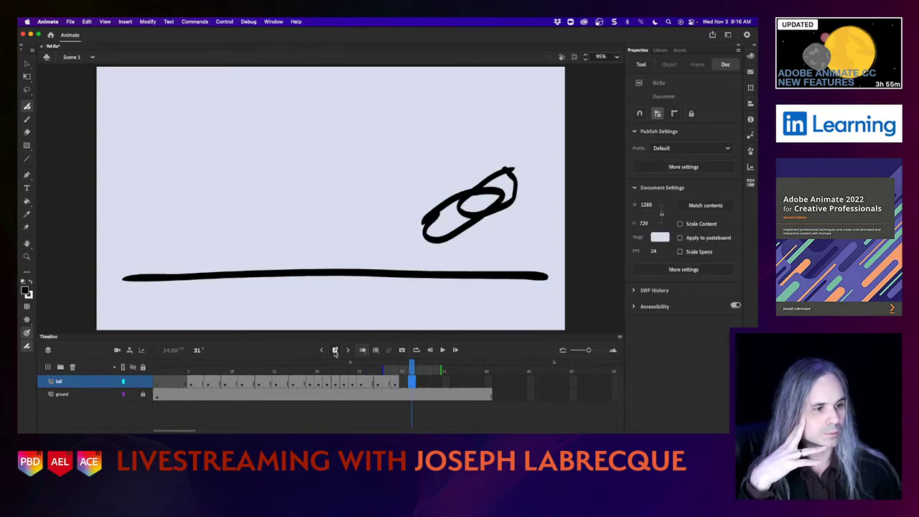
mouse_move(516, 158)
mouse_down()
mouse_move(498, 184)
mouse_move(529, 191)
mouse_move(555, 166)
mouse_move(540, 153)
mouse_move(511, 157)
mouse_up()
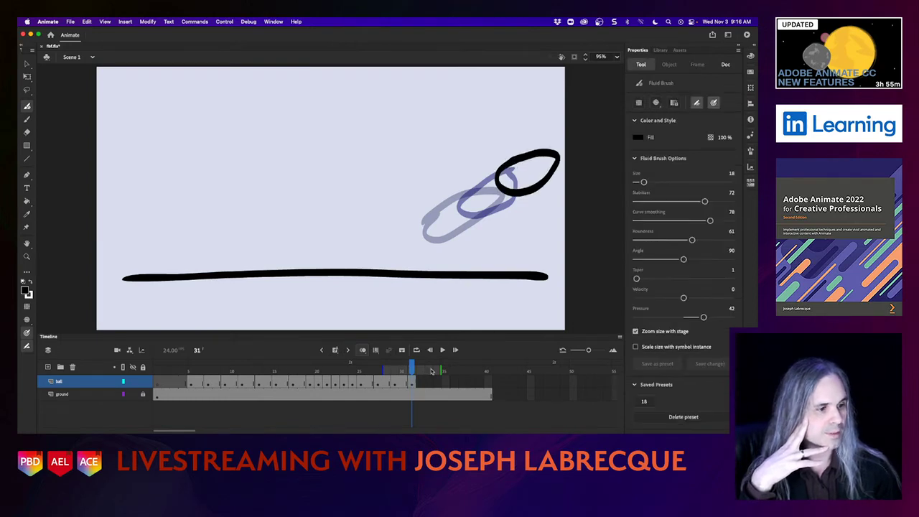
Add blank keyframes at frames 33 and 35 and draw slanted rings that cross the right edge of the stage
click(426, 386)
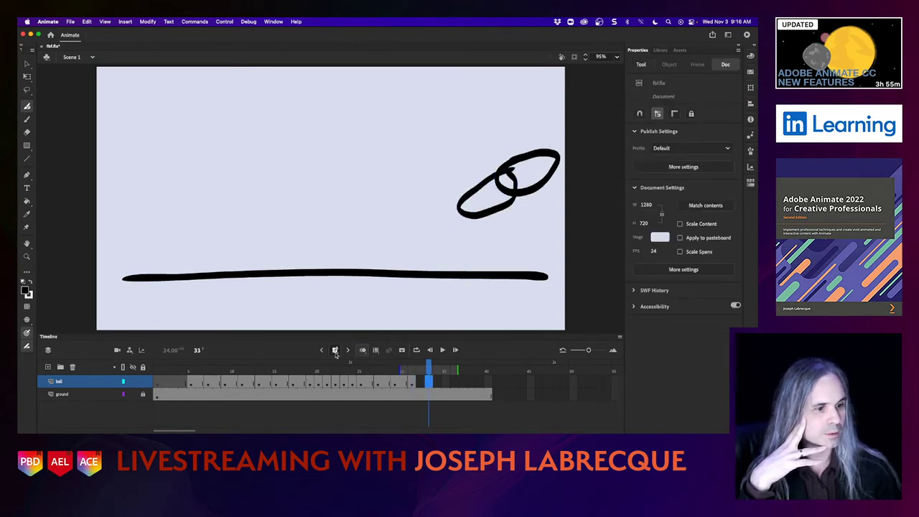
click(335, 351)
mouse_move(547, 140)
mouse_down()
mouse_move(526, 172)
mouse_move(579, 152)
mouse_move(572, 133)
mouse_move(523, 156)
mouse_up()
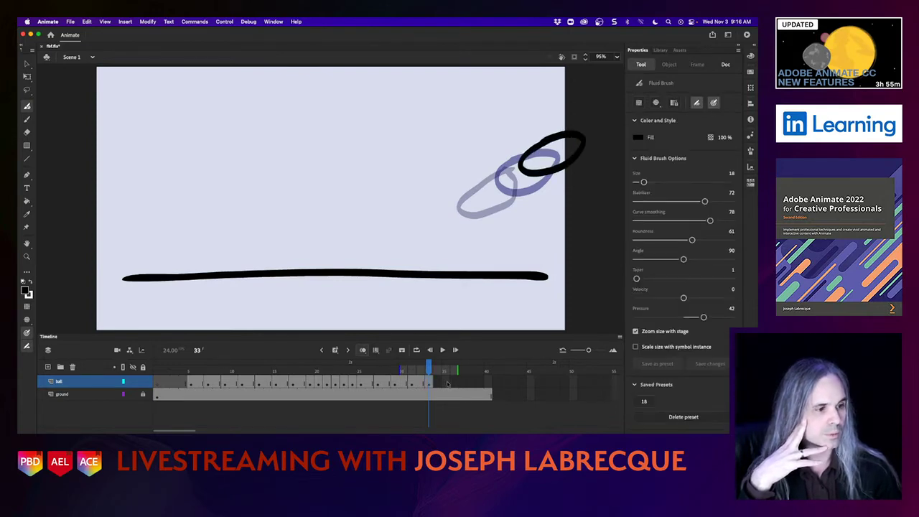
click(447, 385)
click(335, 351)
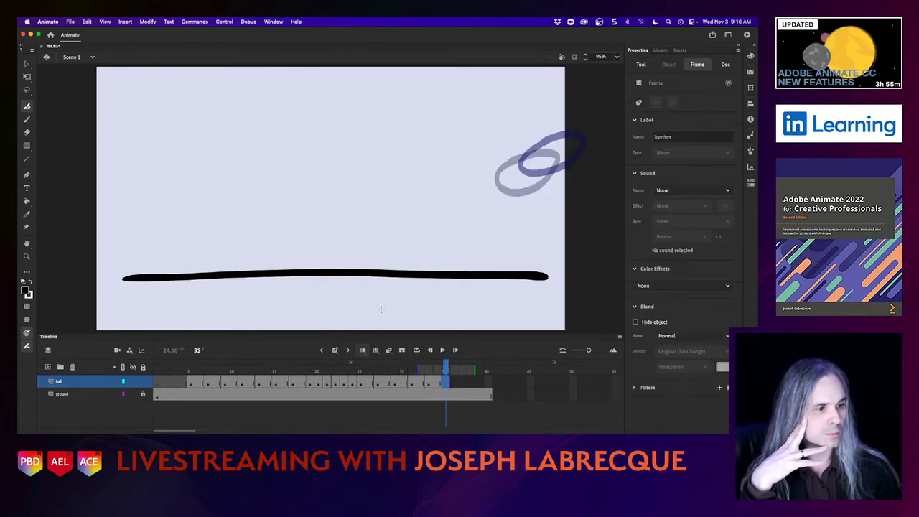
mouse_move(586, 119)
mouse_down()
mouse_move(549, 144)
mouse_move(572, 158)
mouse_move(581, 122)
mouse_up()
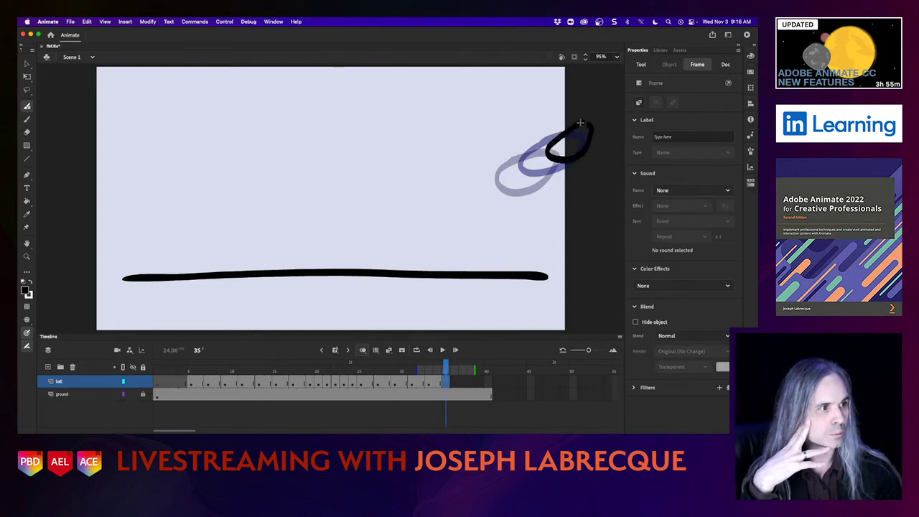
Add a blank keyframe at frame 37 of the ball layer and draw a slanted ring completely off the stage's right side
click(466, 382)
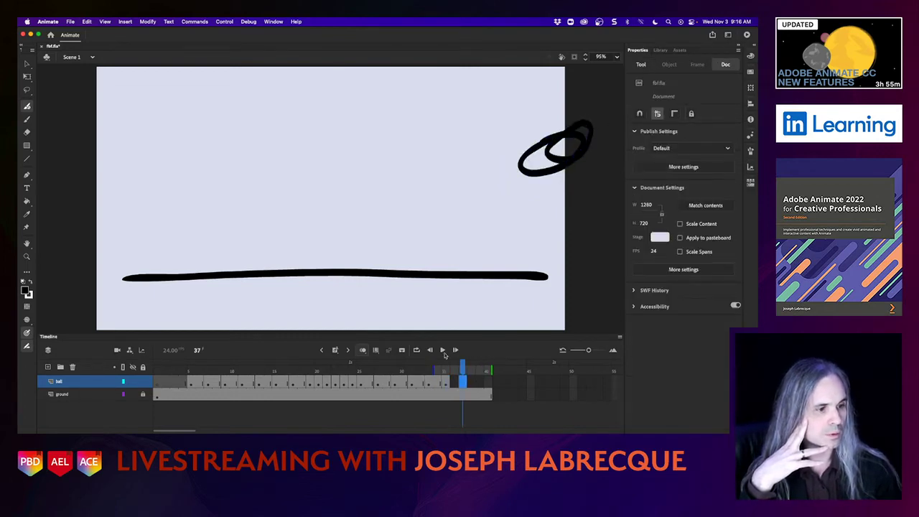
click(336, 351)
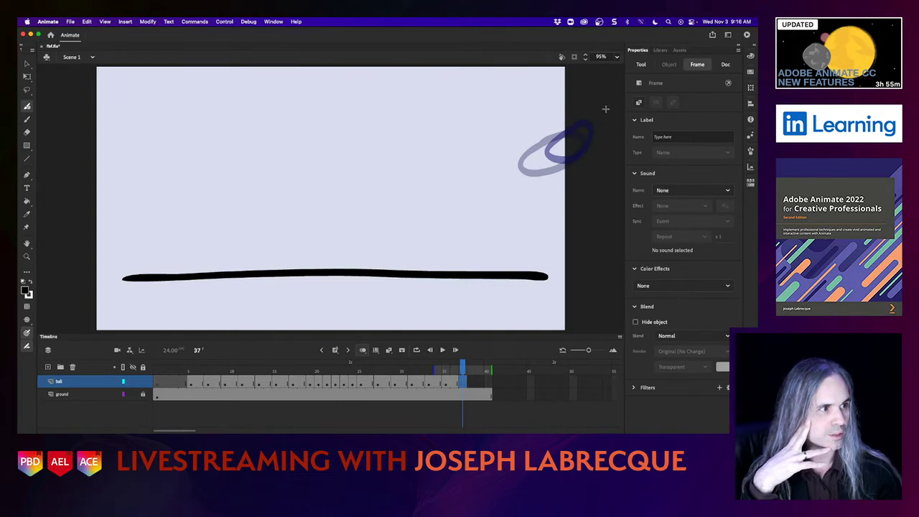
mouse_move(605, 108)
mouse_down()
mouse_move(572, 146)
mouse_move(600, 142)
mouse_move(601, 114)
mouse_up()
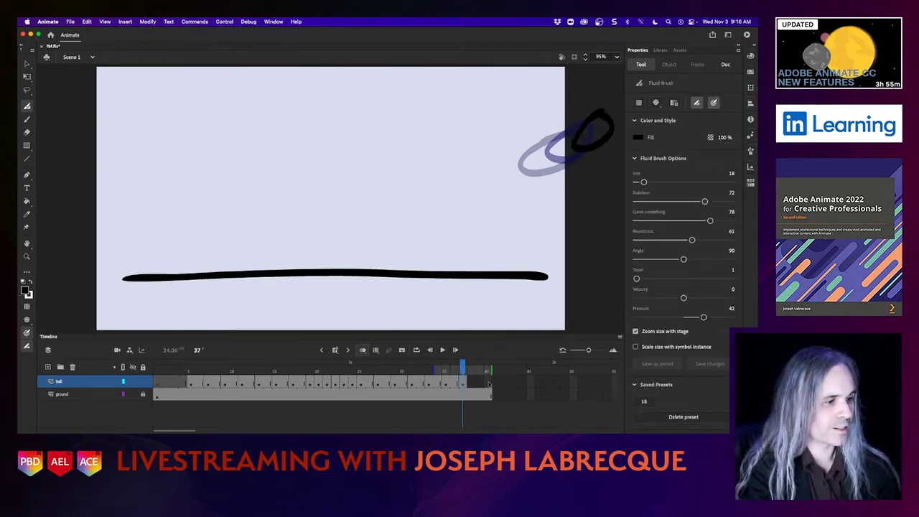
Turn off onion skinning and return the playhead from the end of the animation to frame 1
click(489, 383)
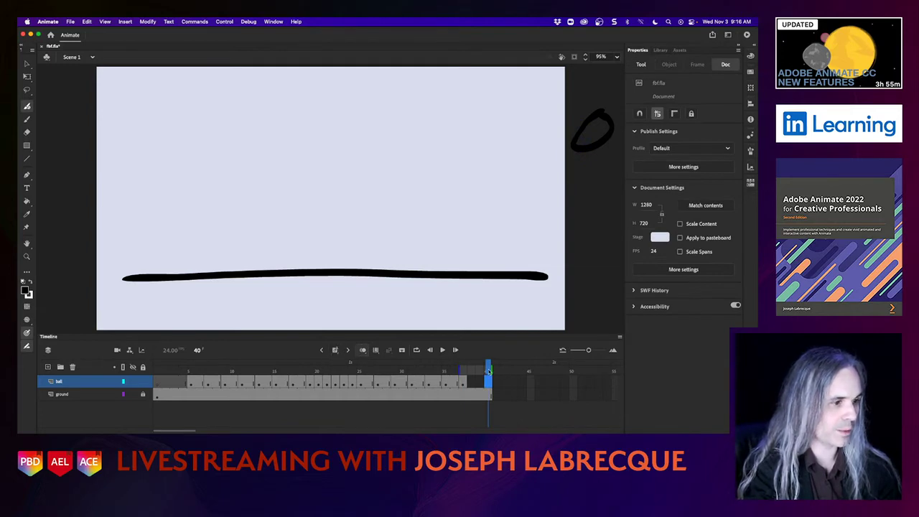
drag(487, 366, 301, 387)
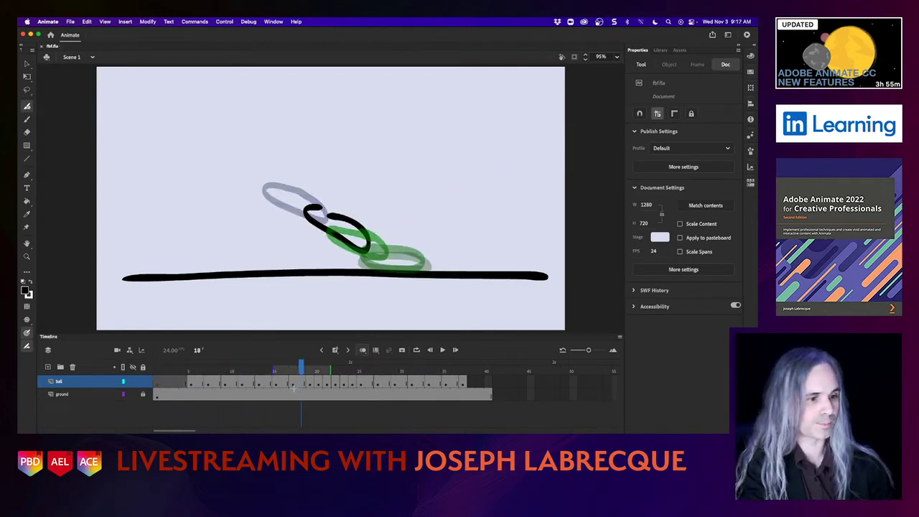
click(363, 350)
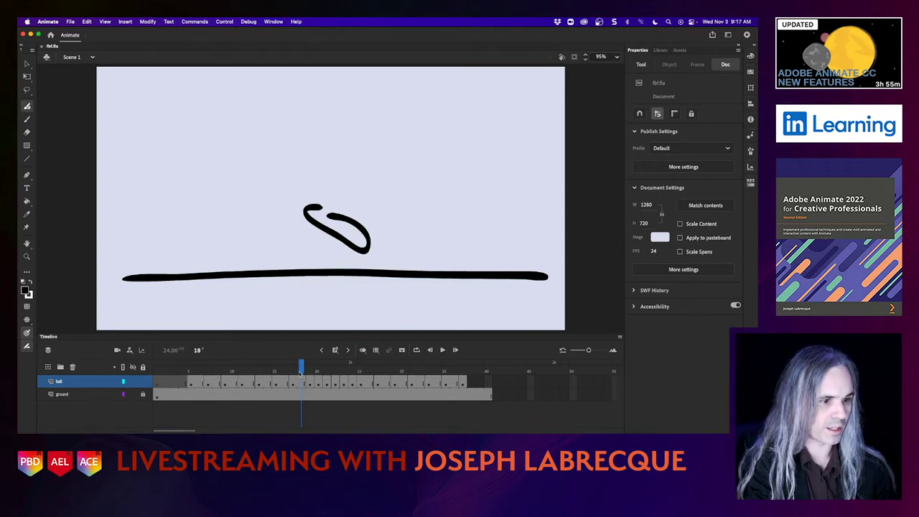
drag(300, 372, 143, 374)
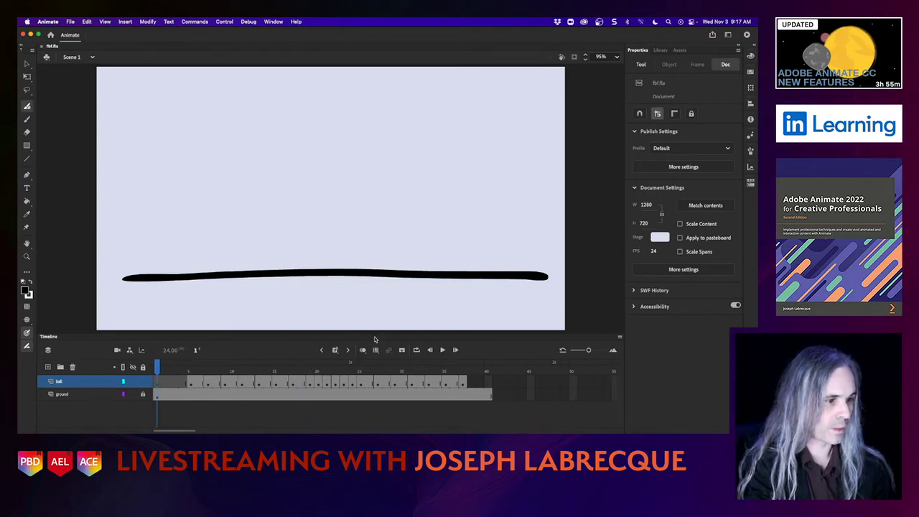
Enable looping, extend the loop range across frames 1 to 40 and play the animation
click(416, 350)
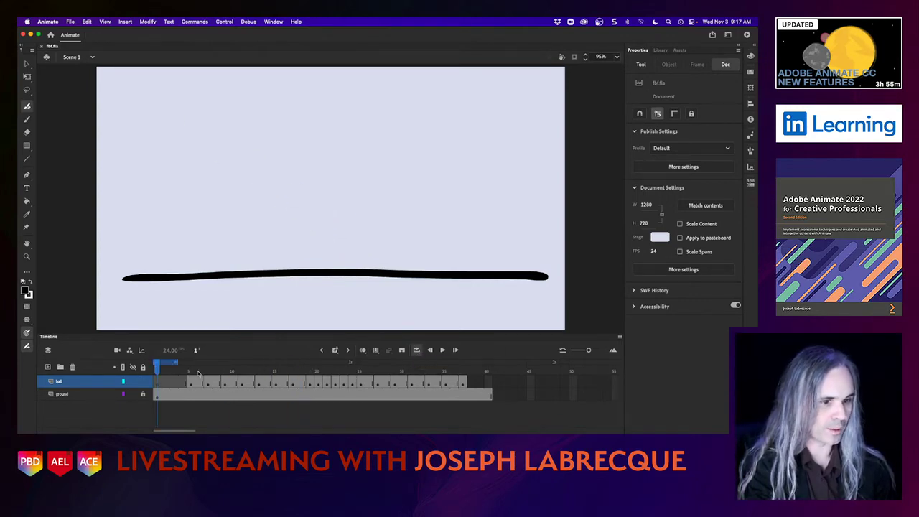
drag(205, 361, 489, 361)
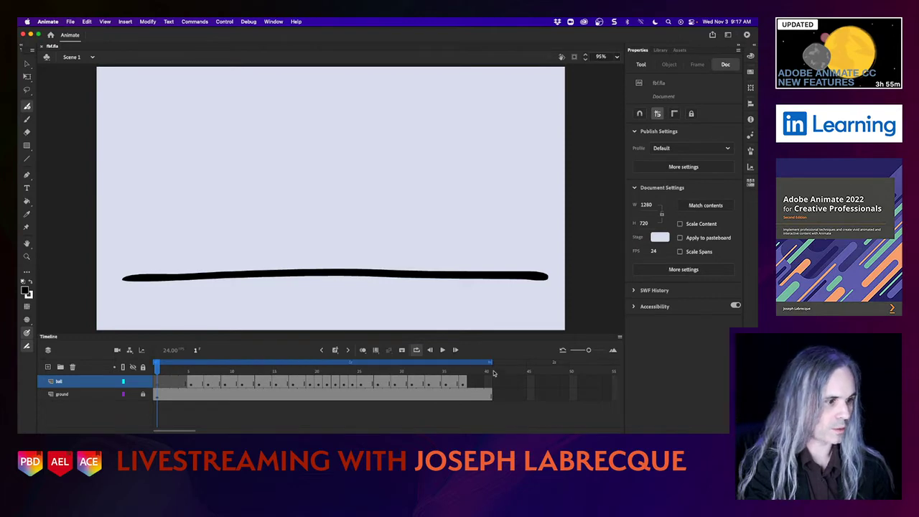
click(444, 350)
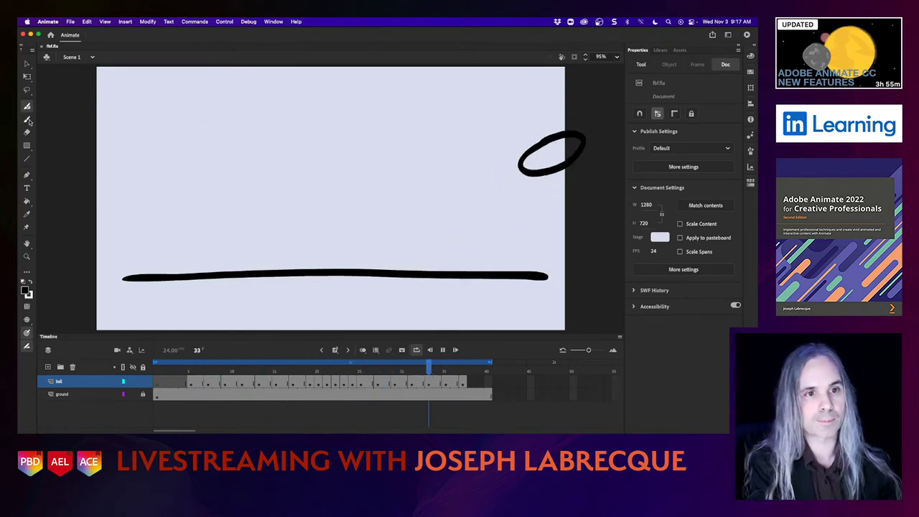
Activate the Selection tool, then stop the looped playback and scrub back to frame 16 to review the ball drawings
click(26, 64)
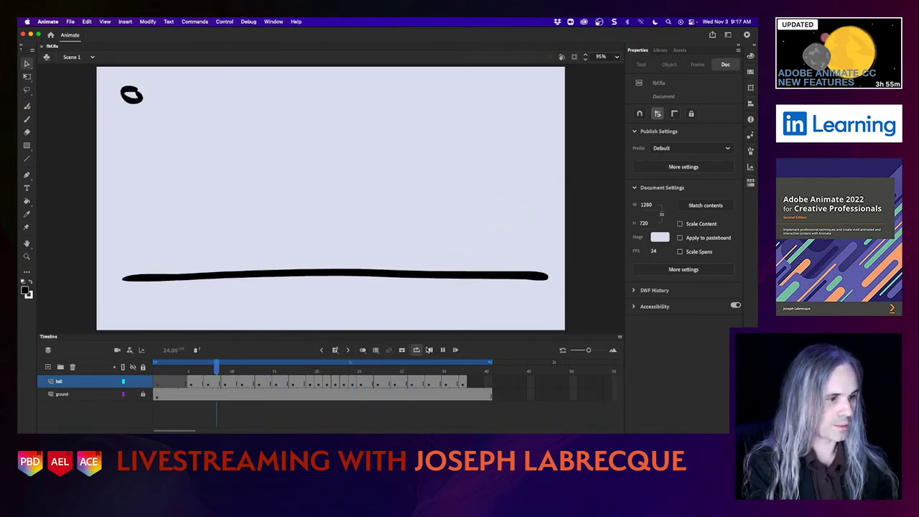
key(Return)
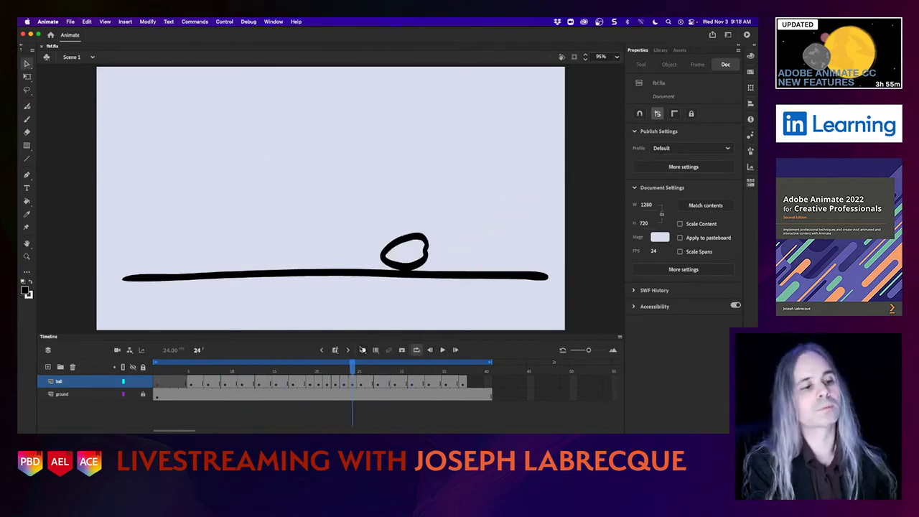
drag(351, 368, 285, 368)
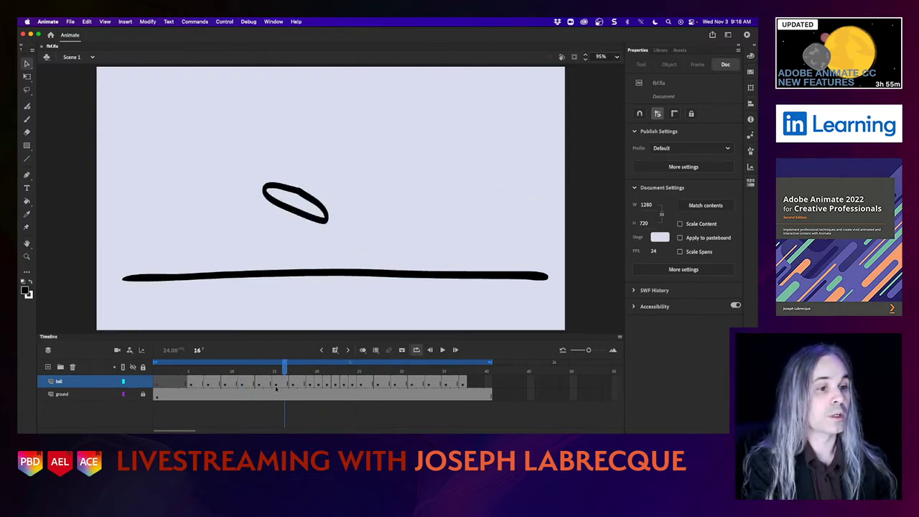
Test the movie in its own preview window and close that window
click(746, 35)
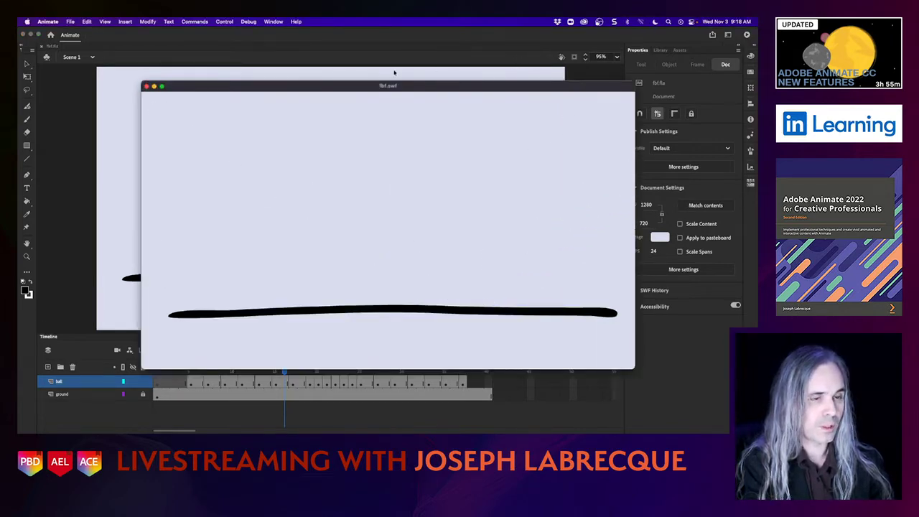
click(146, 86)
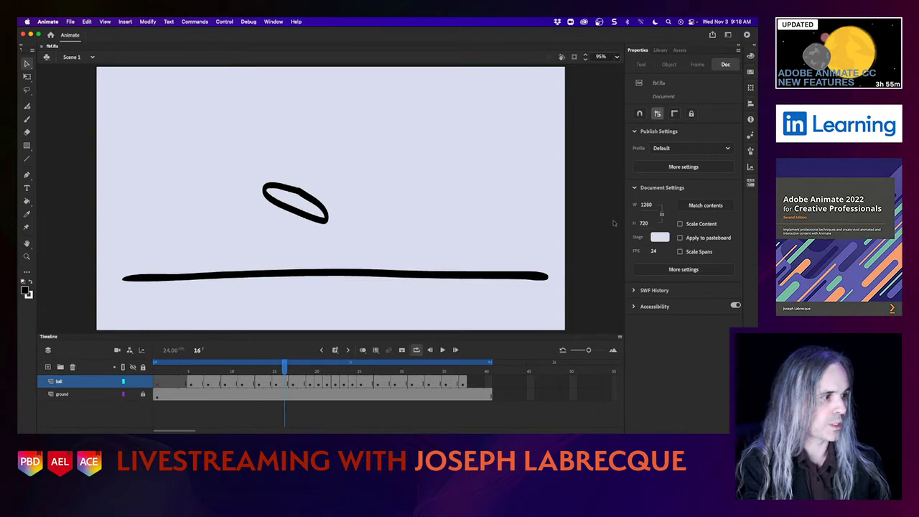
Enable Scale Spans, try a 30 FPS frame rate in looped playback, and undo the frame rate change
click(679, 251)
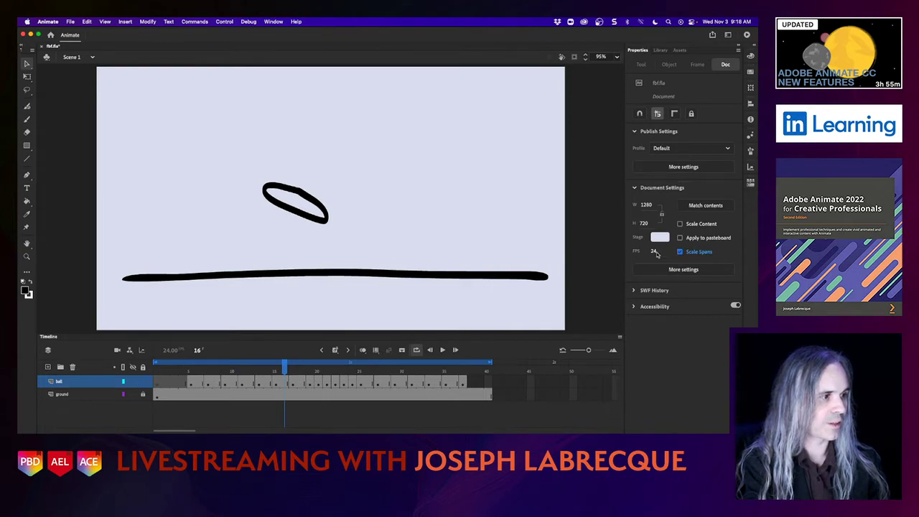
click(653, 251)
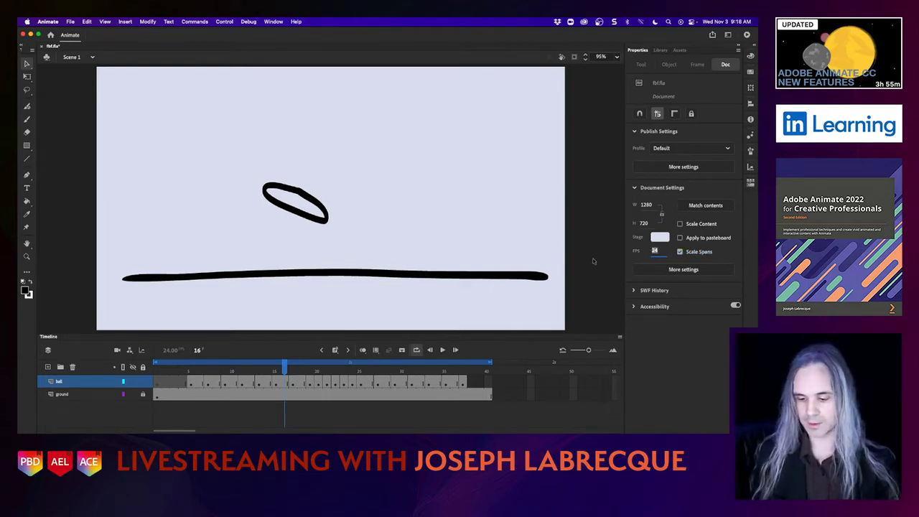
text(30)
key(Return)
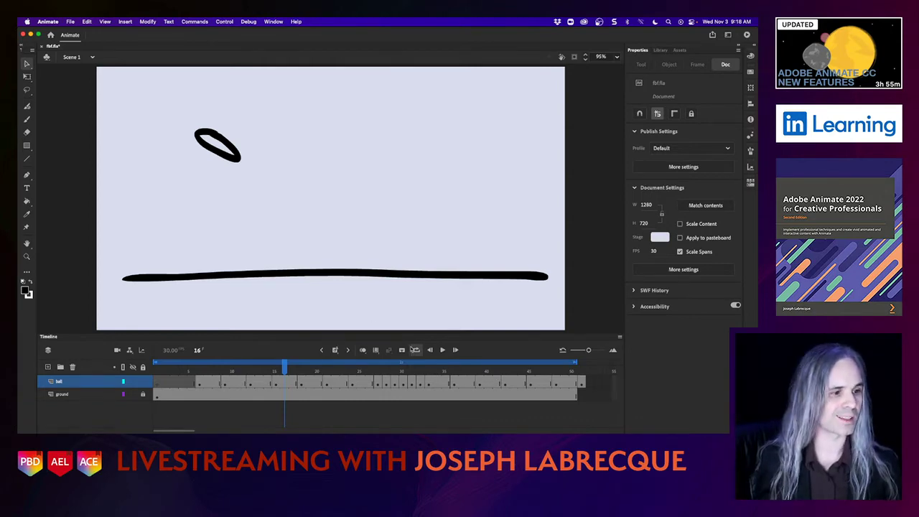
click(442, 349)
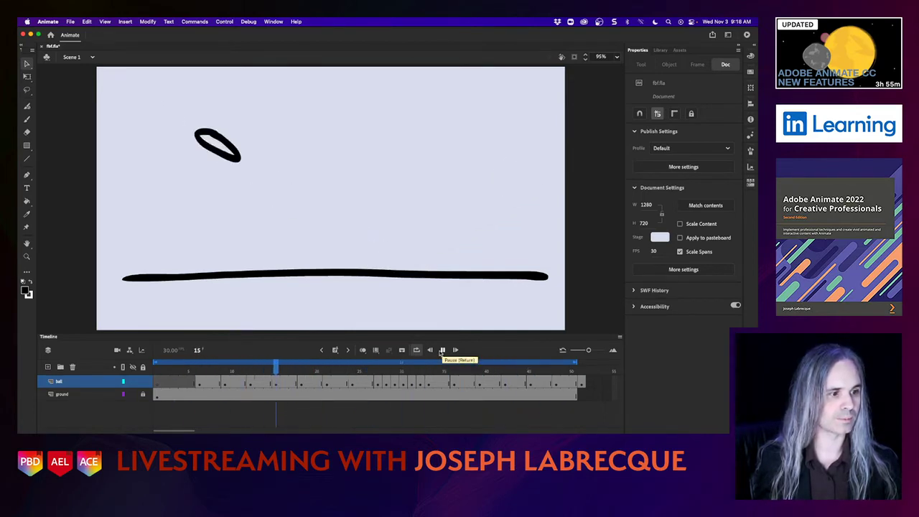
click(442, 349)
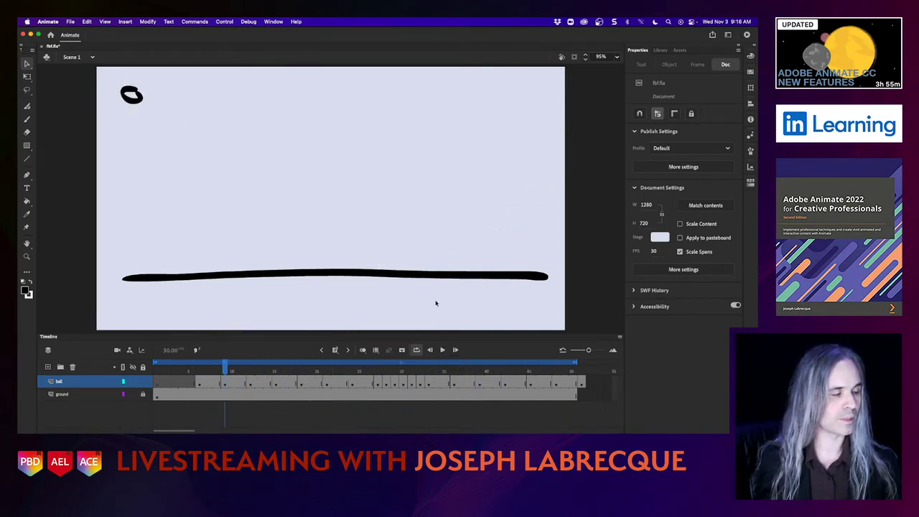
key(super+z)
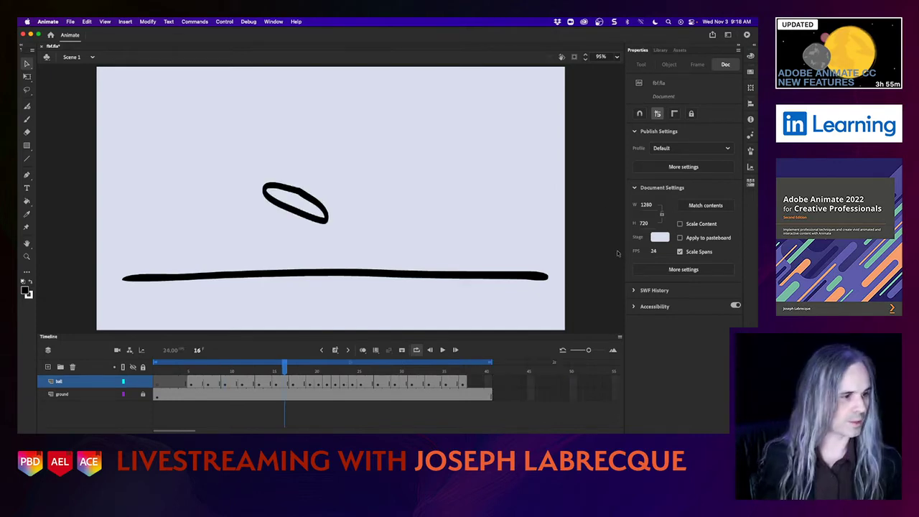
Try a 12 FPS frame rate in looped playback, undo it, and extend the loop range back to frame 40
click(654, 253)
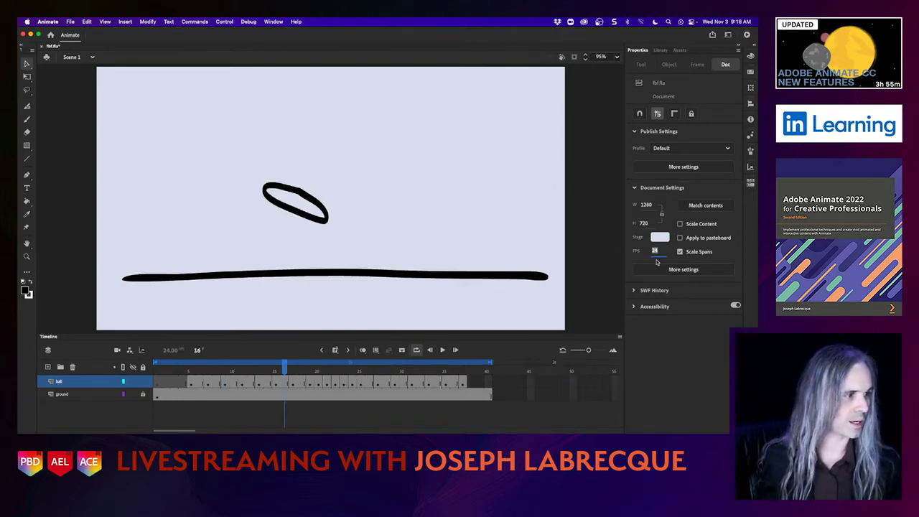
text(12)
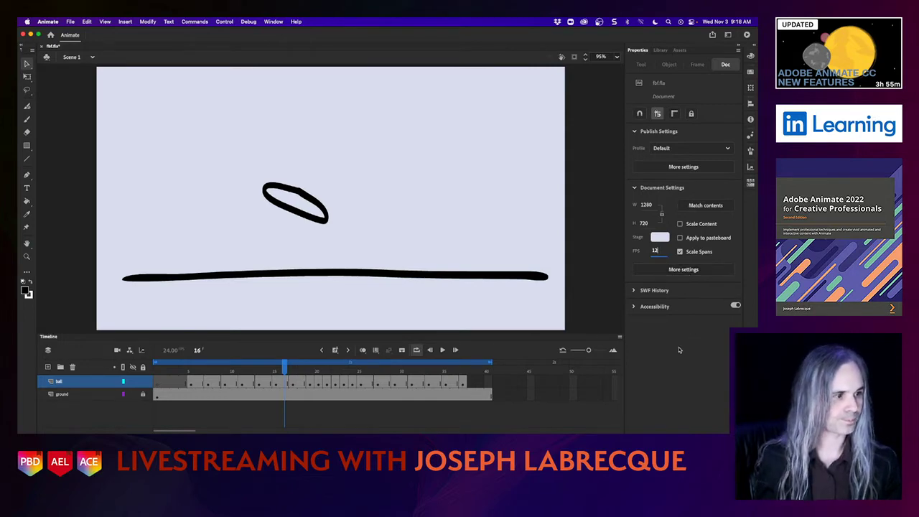
key(Return)
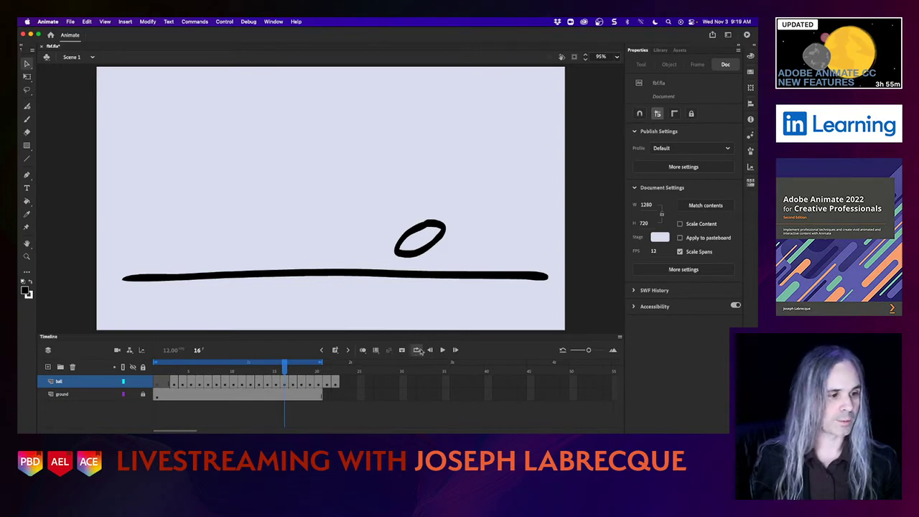
click(442, 349)
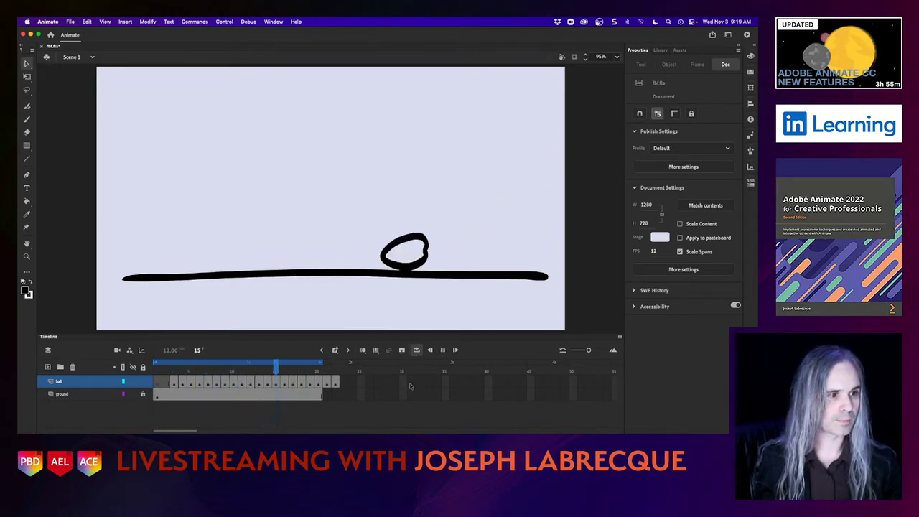
click(442, 351)
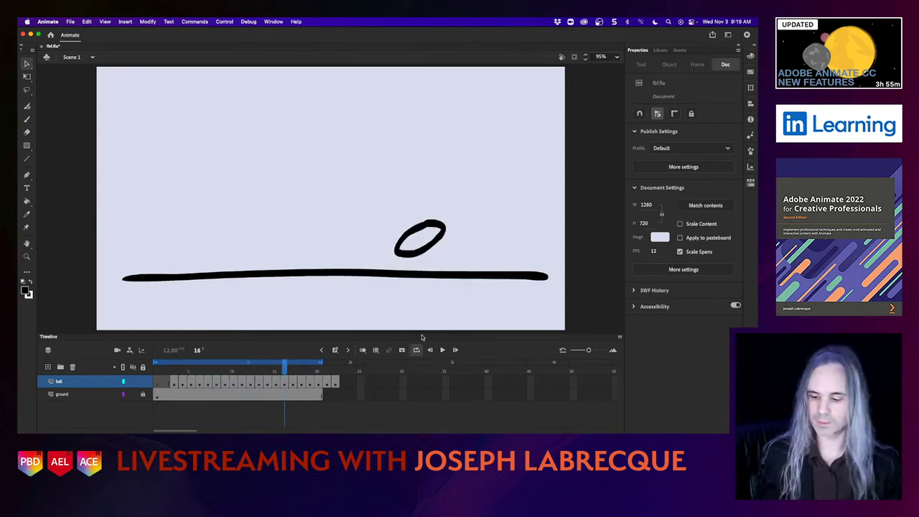
key(super+z)
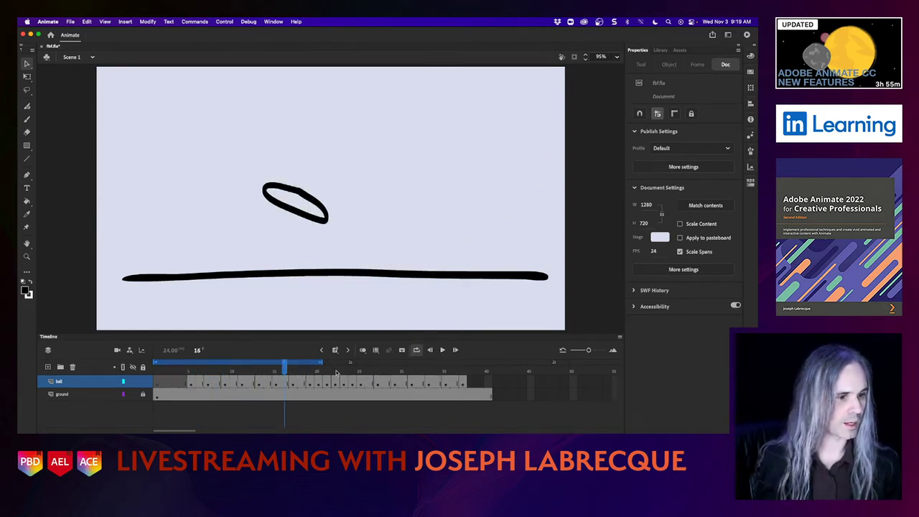
drag(322, 362, 487, 354)
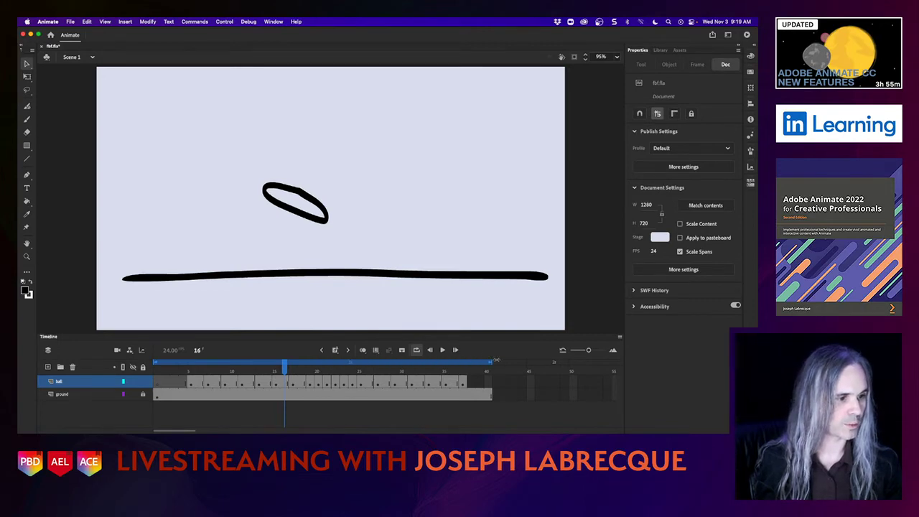
Replay the loop, turn off Scale Spans, lock the ball layer and stop playback
click(442, 349)
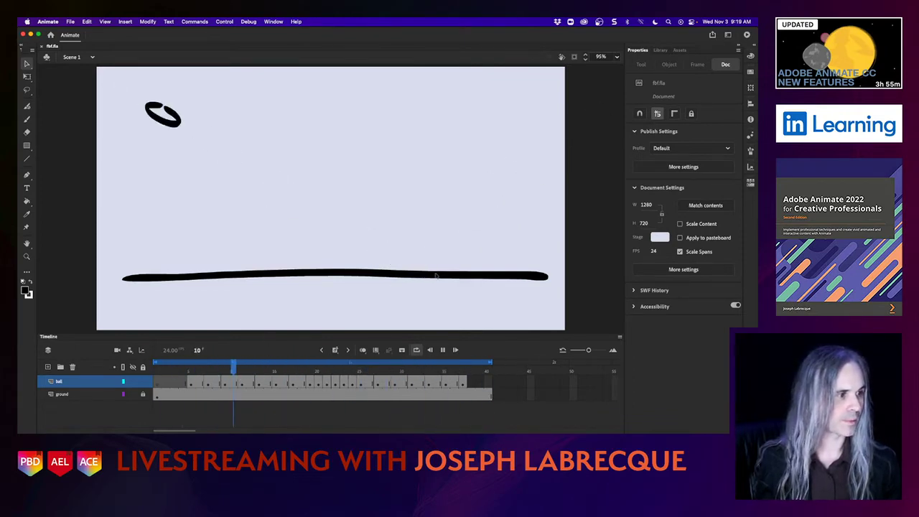
click(680, 252)
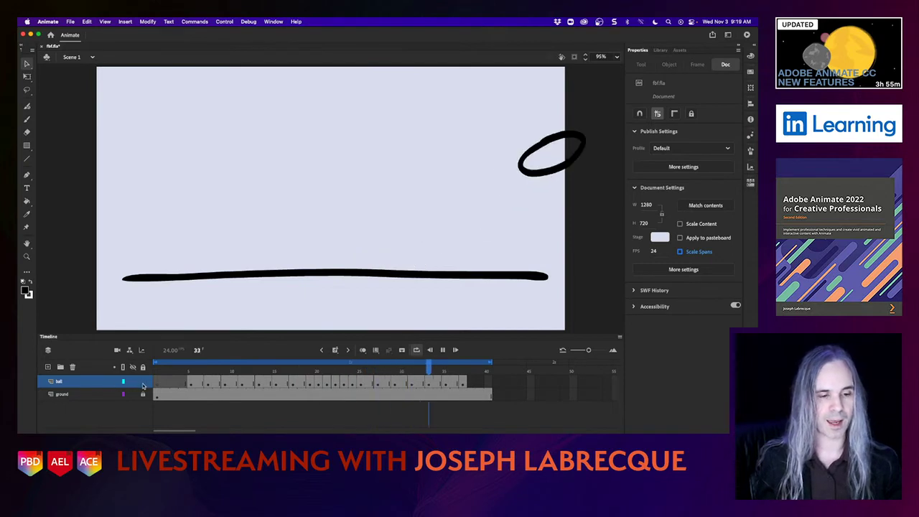
key(Return)
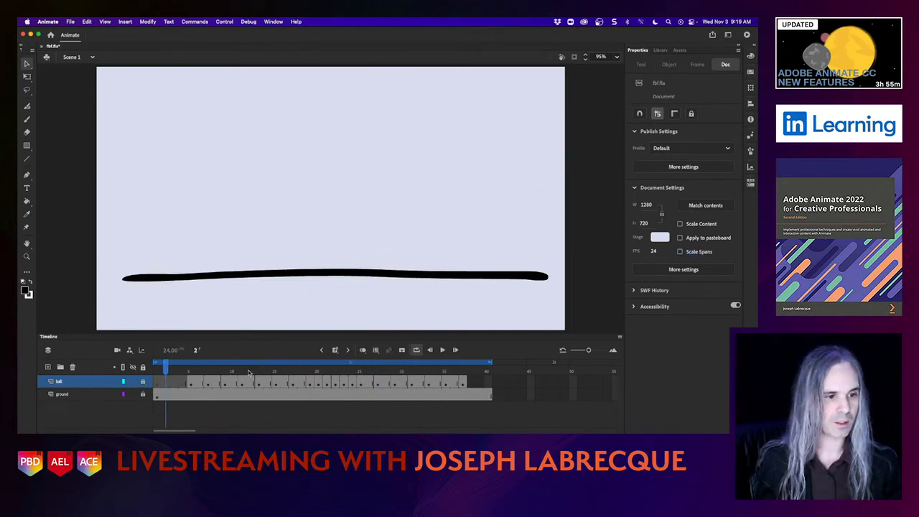
Scrub to the ball's ground impact at frame 20 and add a layer named Dust above the ball layer with a blank keyframe there
drag(253, 368, 319, 368)
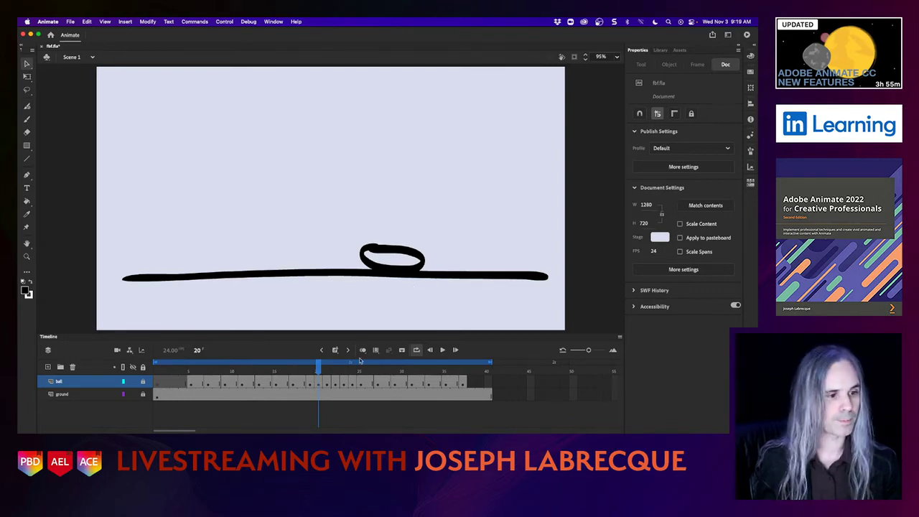
drag(320, 371, 360, 370)
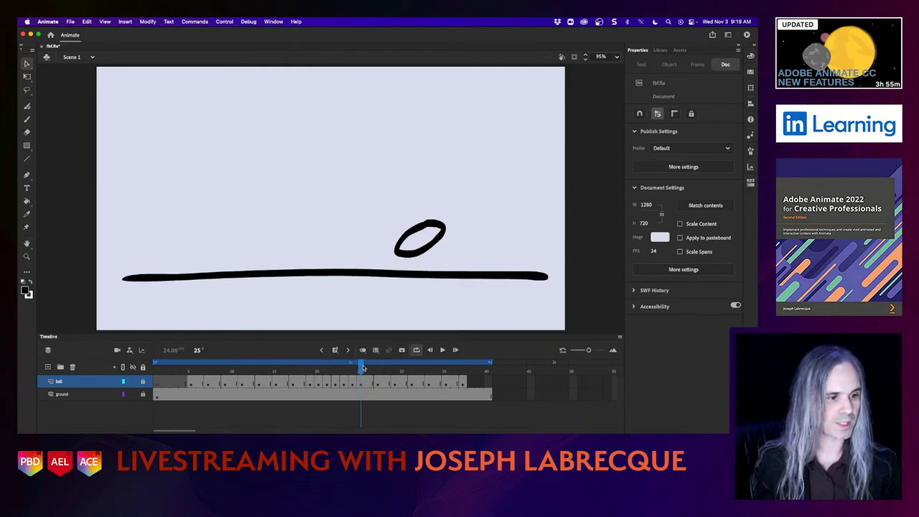
drag(362, 368, 317, 373)
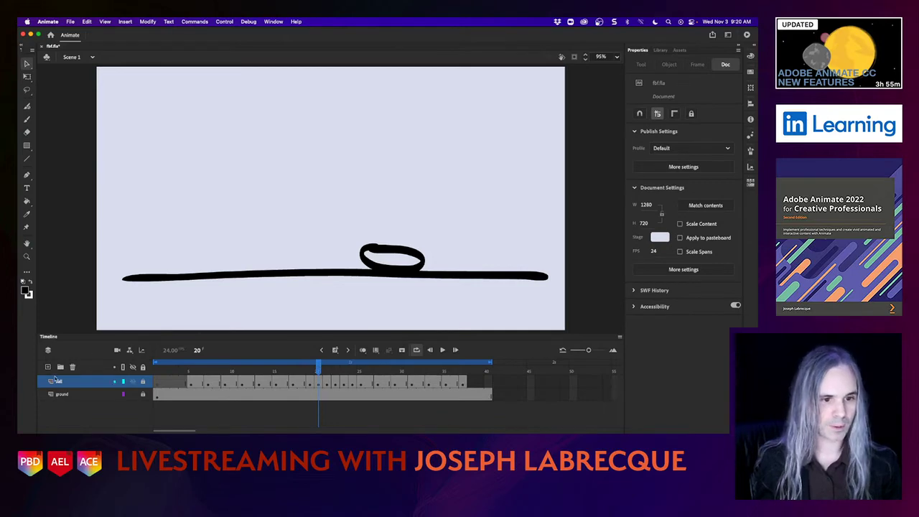
click(48, 367)
double_click(66, 381)
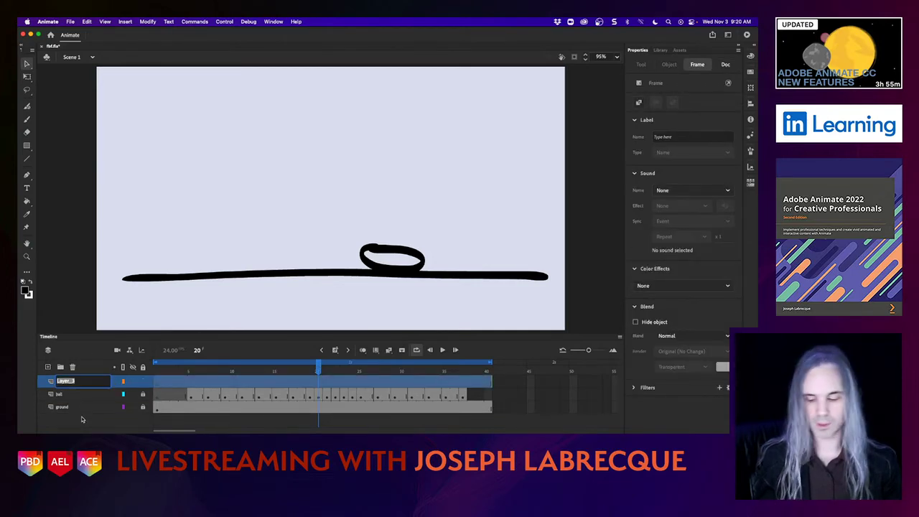
text(st)
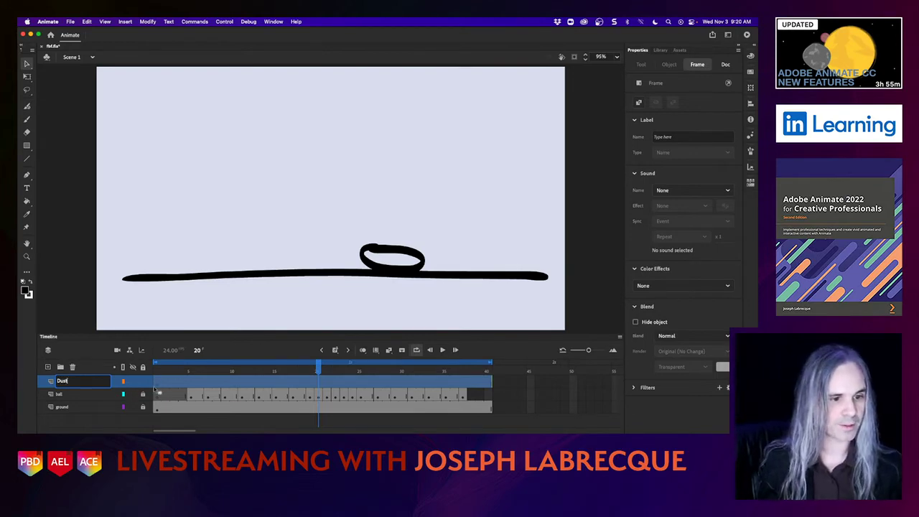
key(Return)
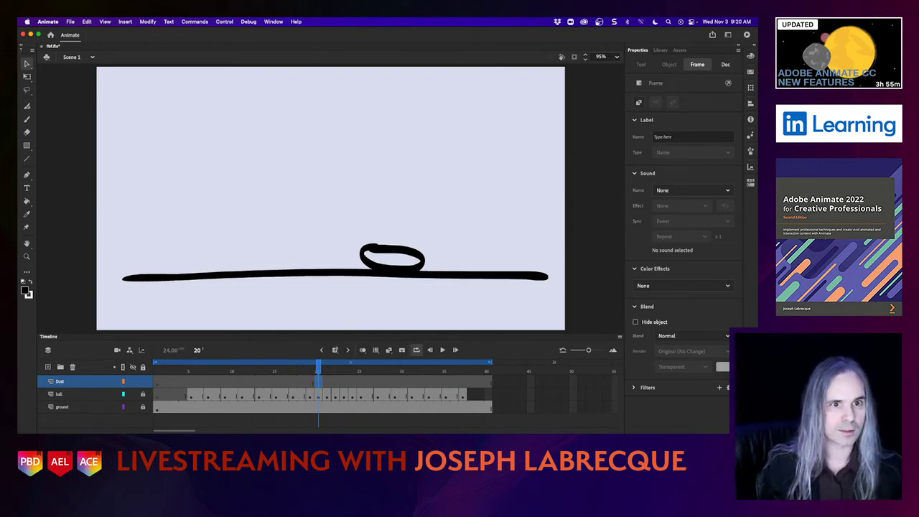
Set the Fluid Brush size to 6 and draw short dust lines fanning out right of the squashed ball at frame 20
click(28, 106)
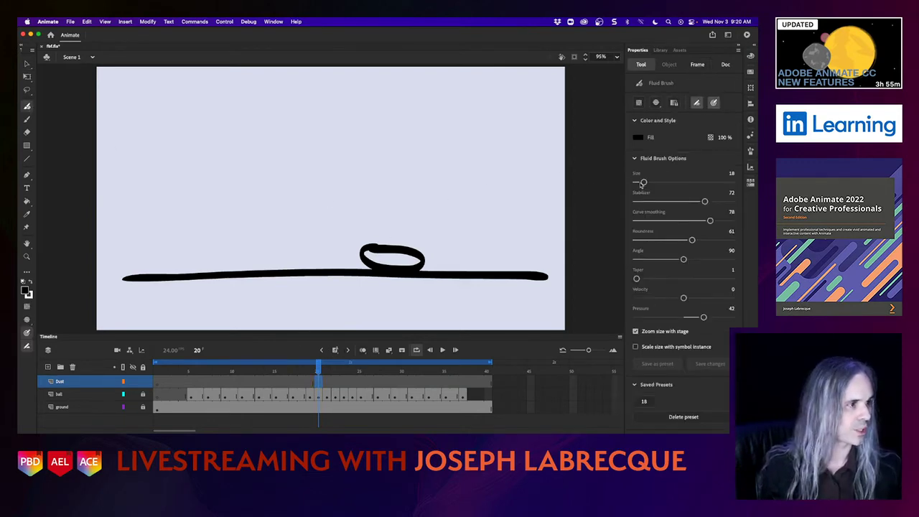
drag(643, 182, 638, 183)
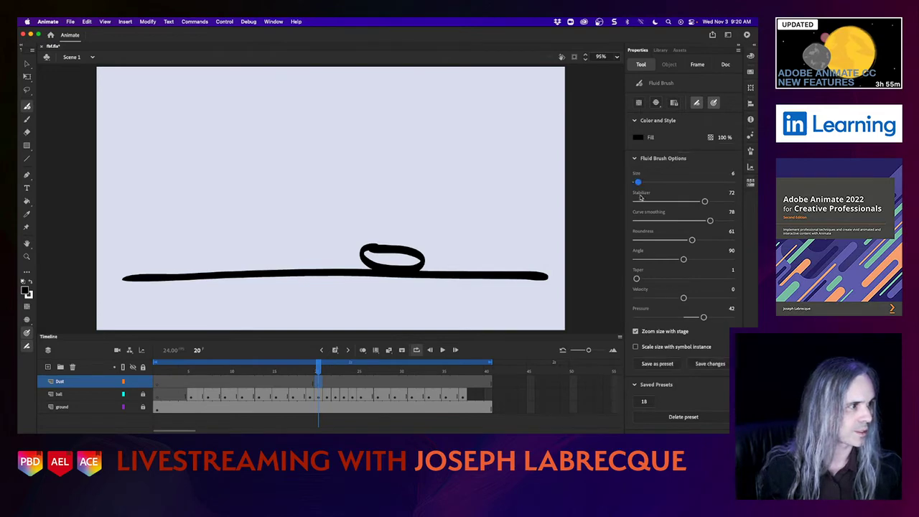
mouse_move(429, 265)
mouse_down()
mouse_move(467, 252)
mouse_move(461, 247)
mouse_move(473, 258)
mouse_up()
Add a blank keyframe at frame 21 of the Dust layer and draw two short slanted dust lines right of the ball
drag(318, 370, 327, 369)
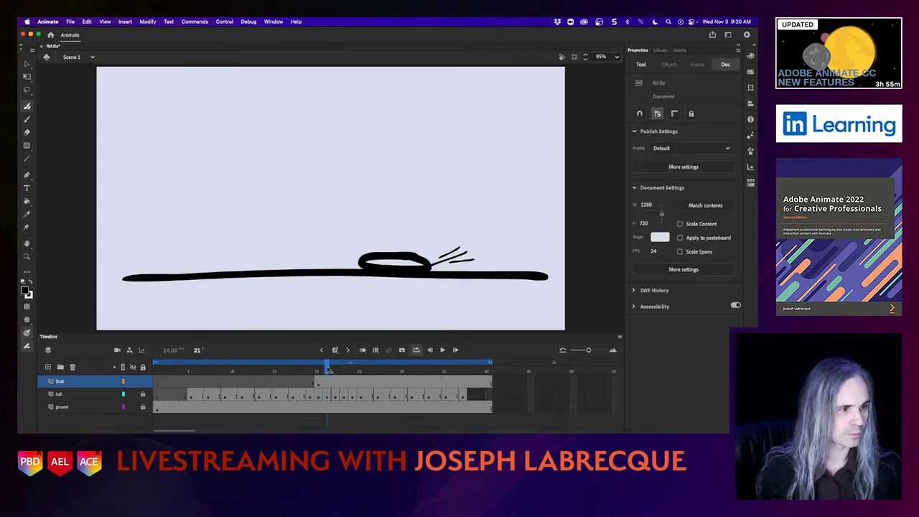
click(327, 383)
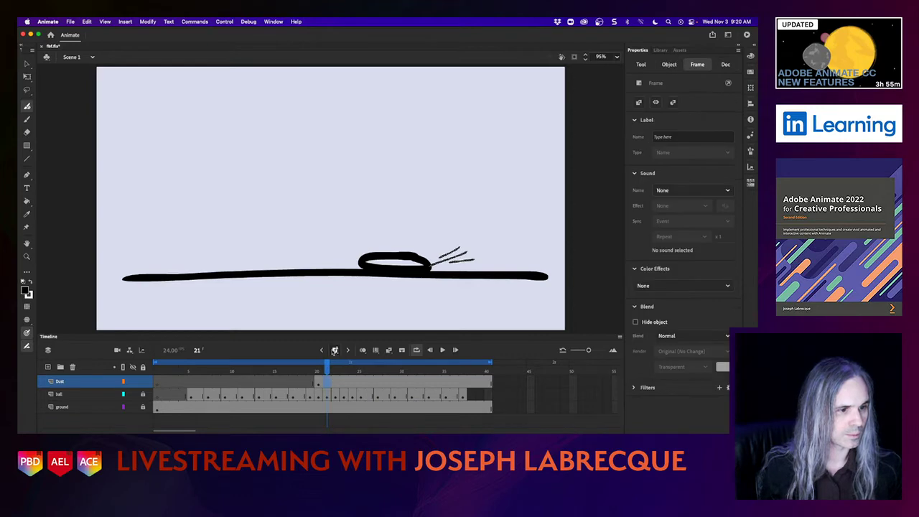
click(335, 349)
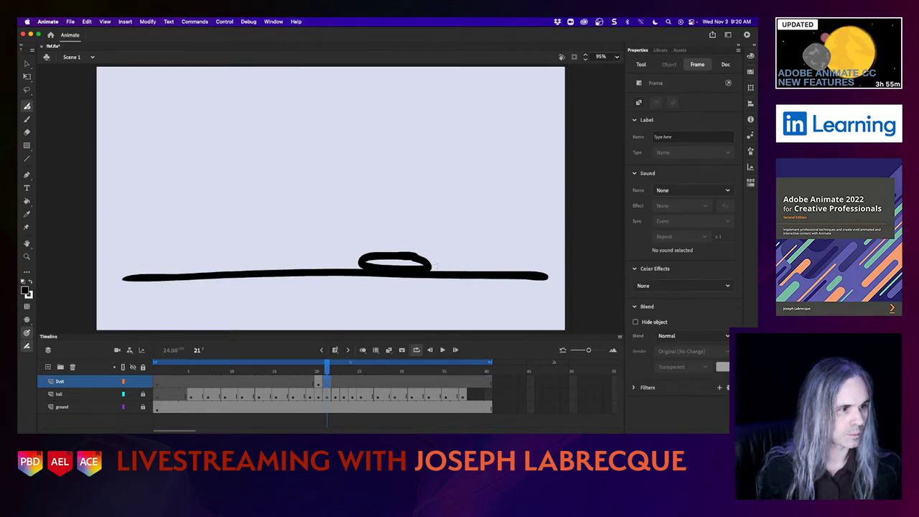
drag(438, 264, 485, 259)
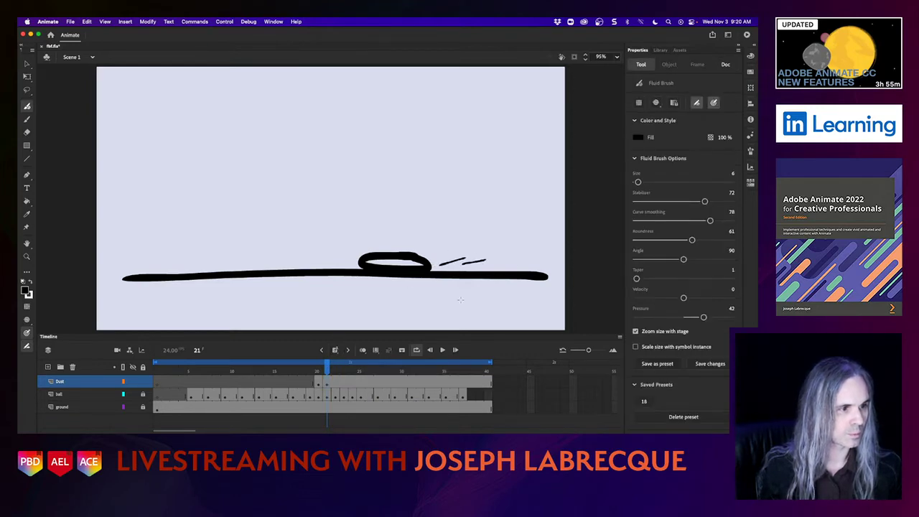
Add a blank keyframe at frame 22 of the Dust layer and draw one tiny dust dash beside the ball
click(334, 371)
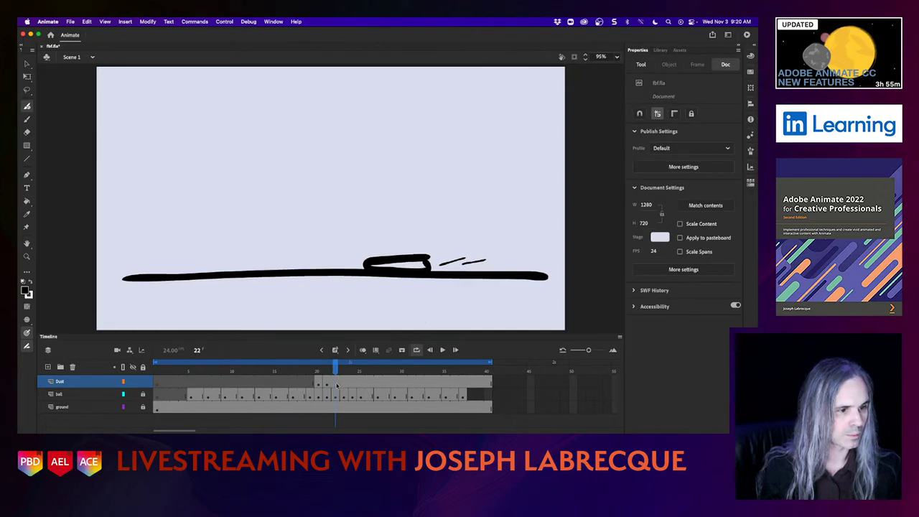
click(334, 385)
click(334, 349)
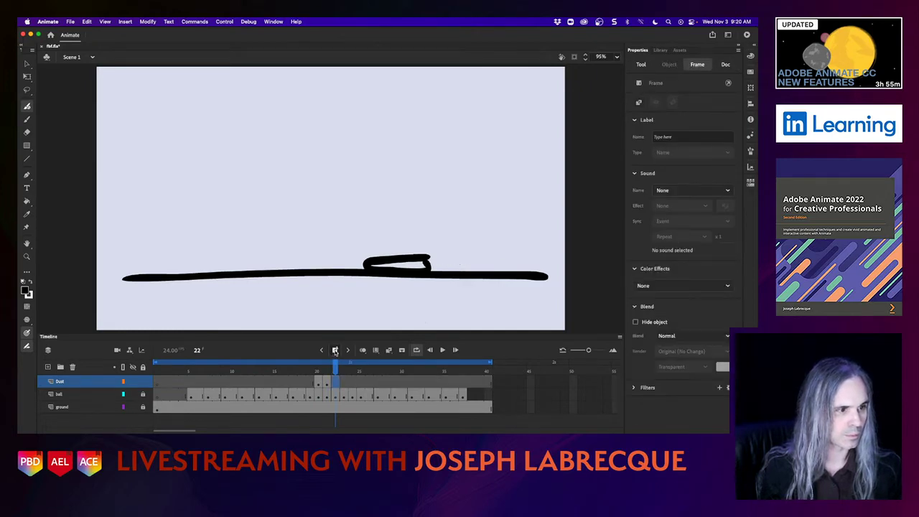
drag(438, 267, 447, 265)
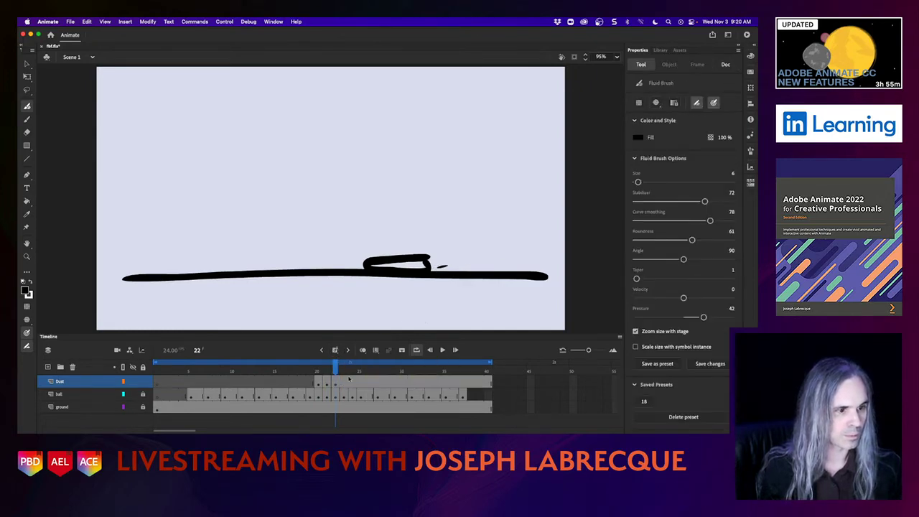
End the dust with a blank keyframe at frame 23 of the Dust layer and advance to frame 24
mouse_move(335, 370)
mouse_down()
mouse_move(308, 369)
mouse_move(352, 368)
mouse_move(343, 370)
mouse_up()
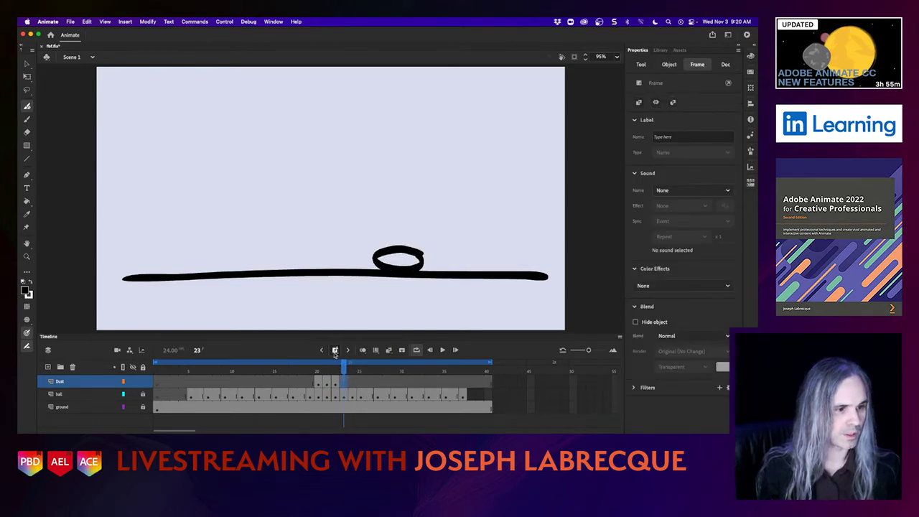
click(352, 370)
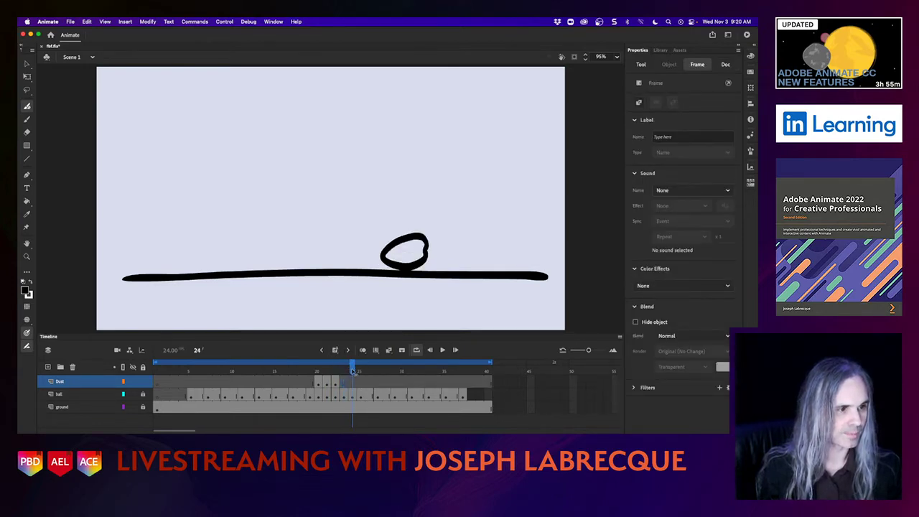
Add a blank keyframe at frame 24 of the Dust layer and draw one short dust dash left of the ball
click(353, 385)
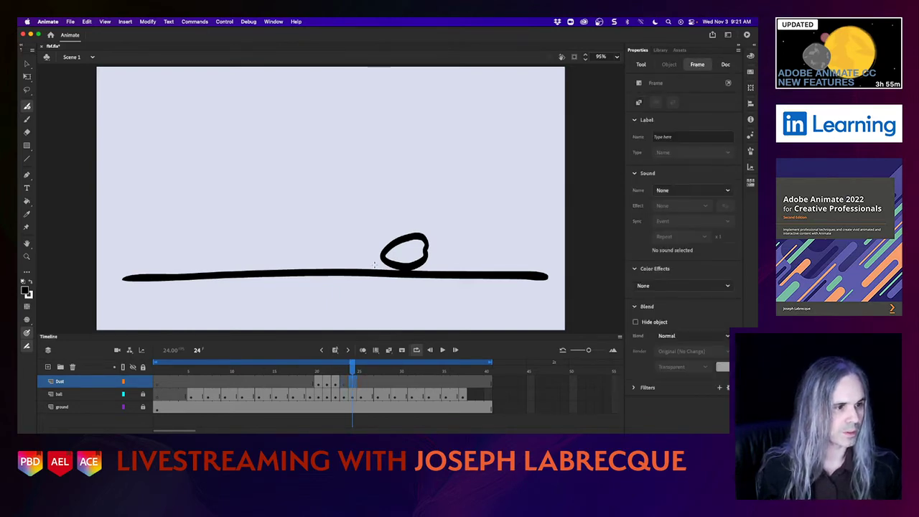
drag(379, 265, 365, 263)
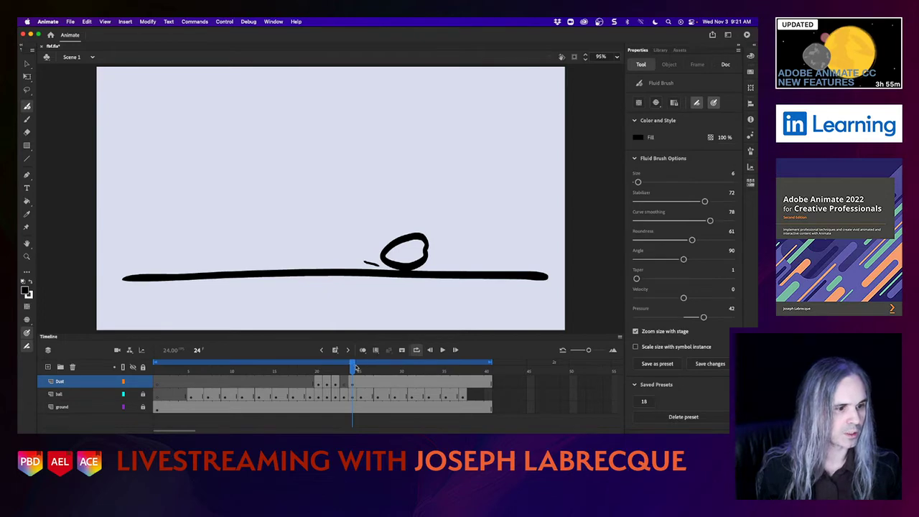
Add a blank keyframe at frame 25 of the Dust layer and draw three short dust lines trailing left of the ball
click(359, 369)
click(363, 386)
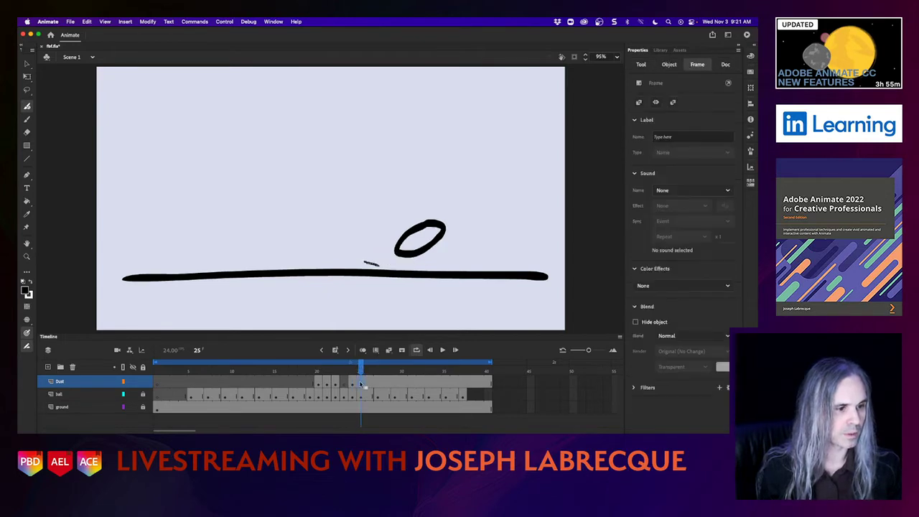
key(F7)
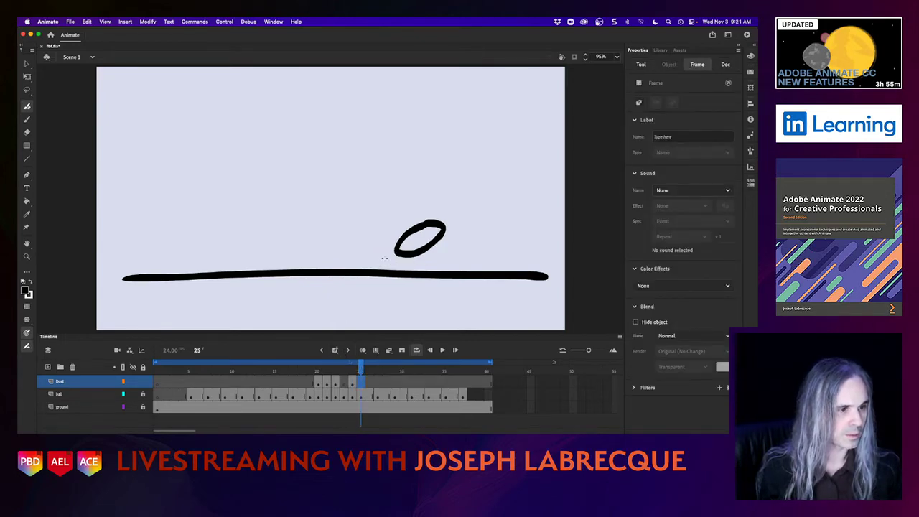
drag(366, 259, 335, 259)
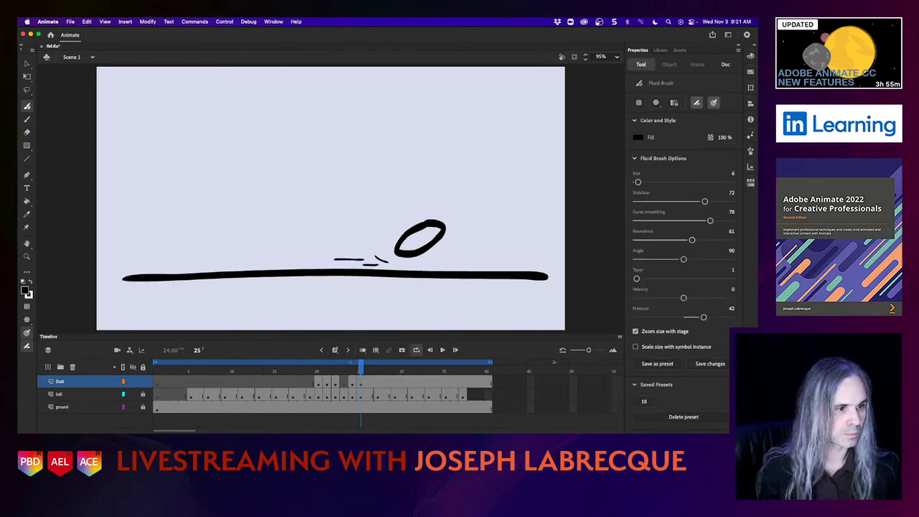
Add a blank keyframe at frame 26 of the Dust layer and draw one slightly slanted dash farther left of the ball
click(345, 371)
drag(348, 372, 370, 384)
click(369, 384)
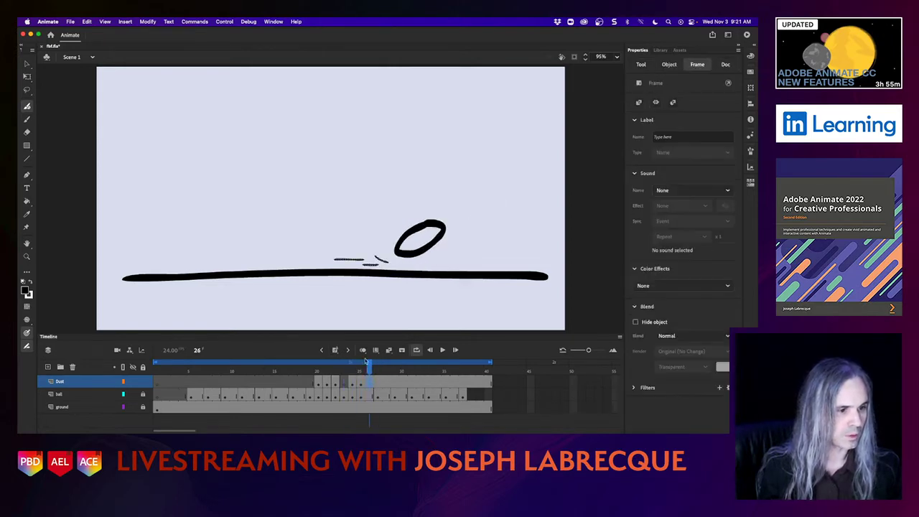
click(334, 351)
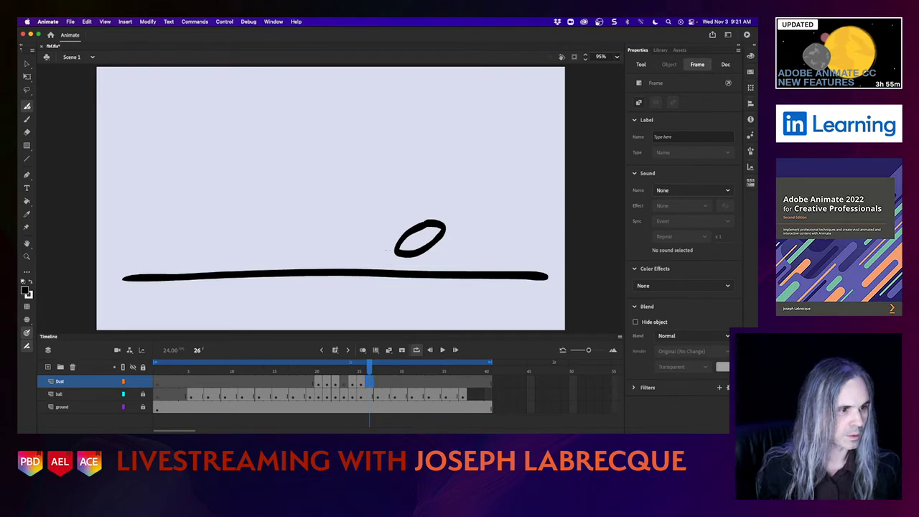
drag(344, 260, 322, 264)
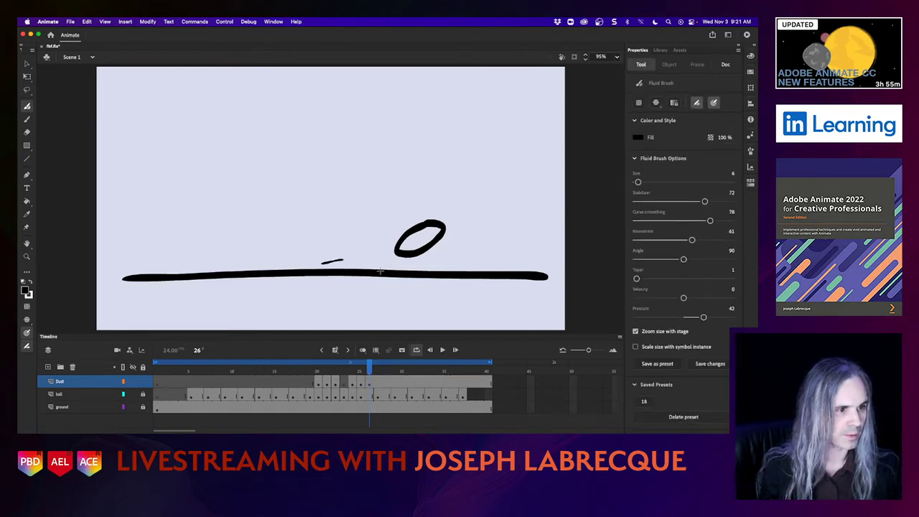
End the dust with a blank keyframe at frame 27 of the Dust layer and play back the animation
drag(369, 375, 378, 374)
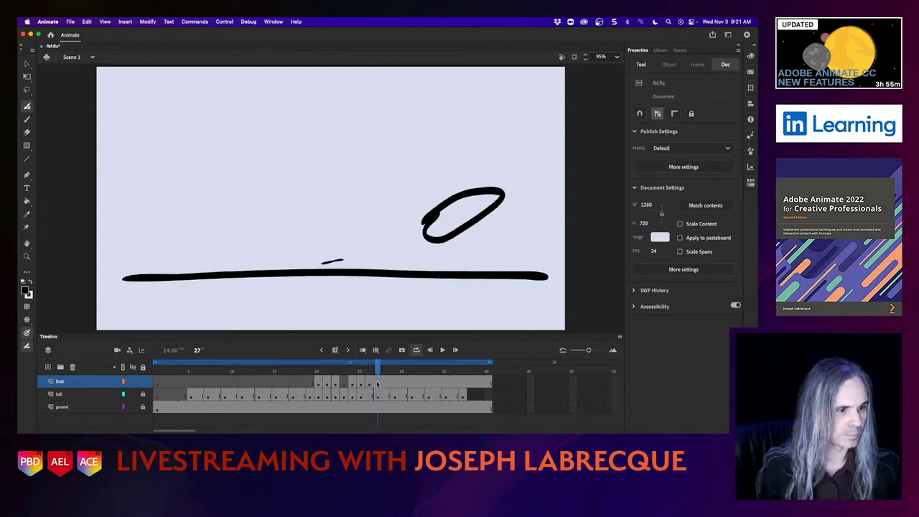
click(336, 350)
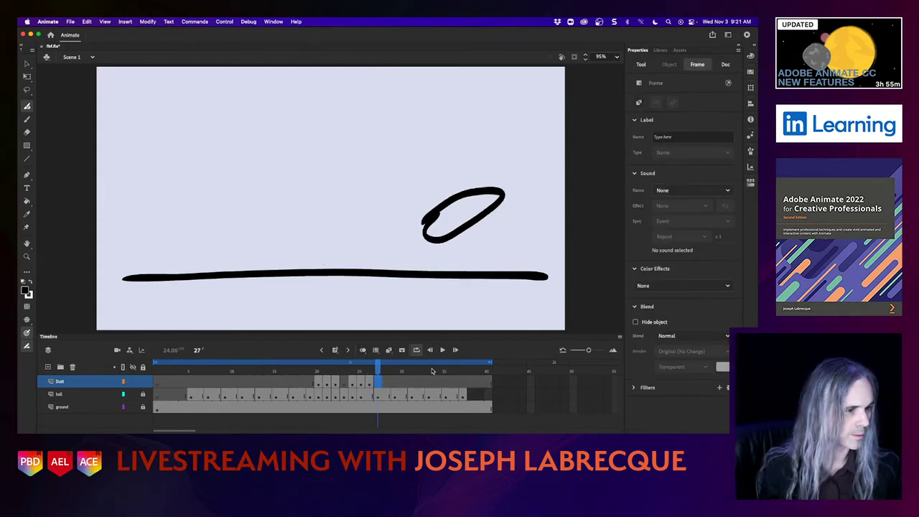
click(445, 351)
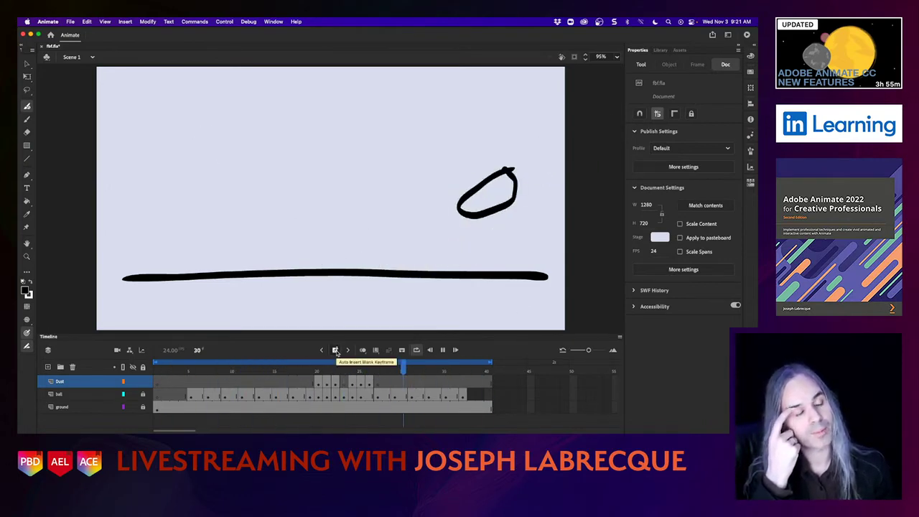
click(441, 351)
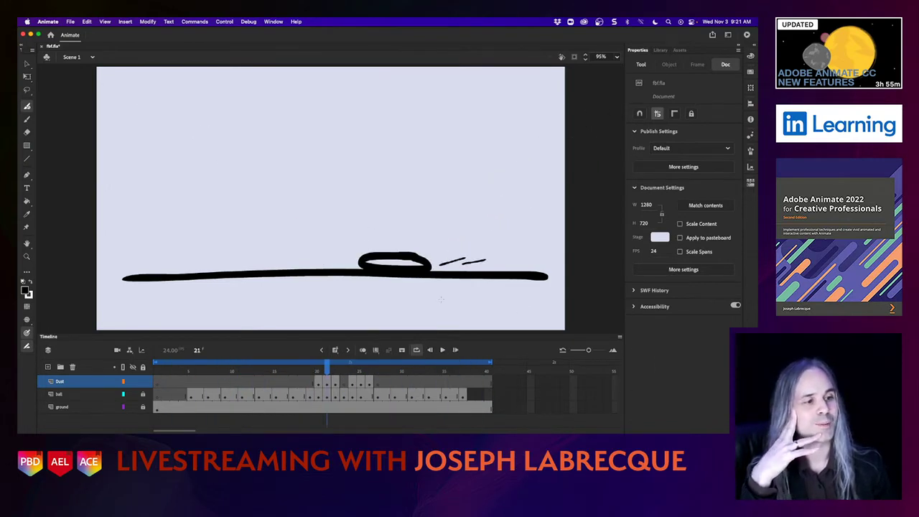
Lock the Dust layer, leave it locked, and select the keyframe at frame 17 of the unlocked ball layer
drag(325, 371, 291, 373)
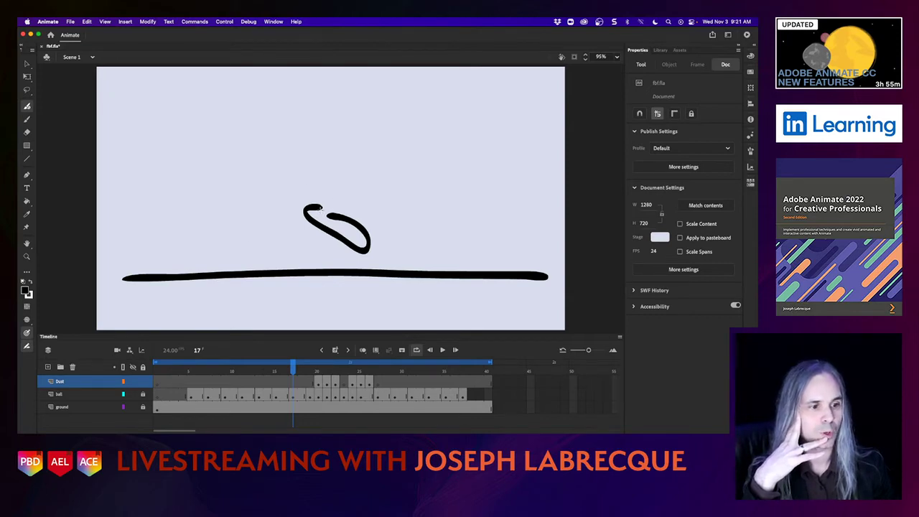
click(136, 385)
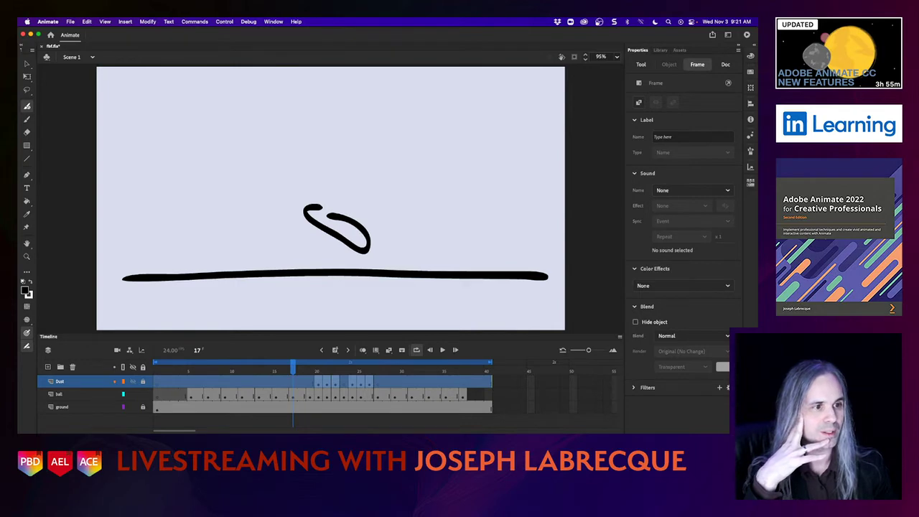
click(315, 207)
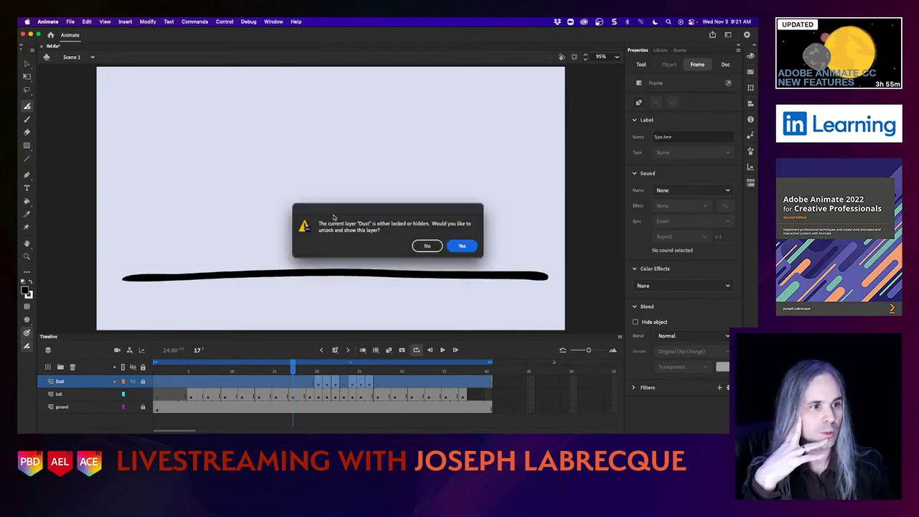
click(427, 246)
click(66, 395)
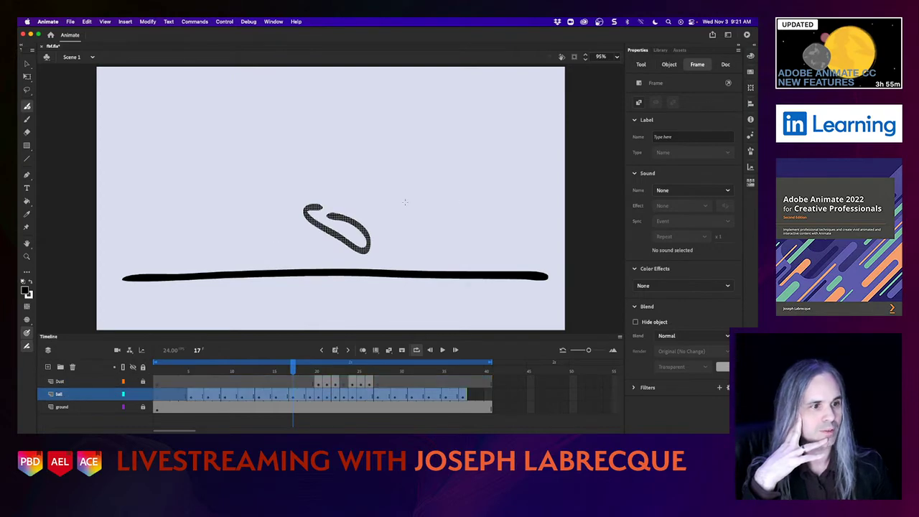
click(296, 399)
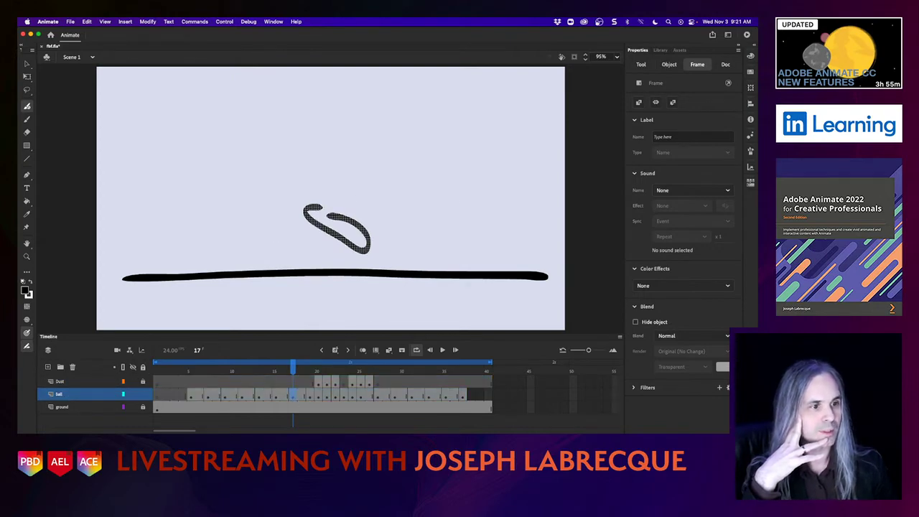
click(315, 208)
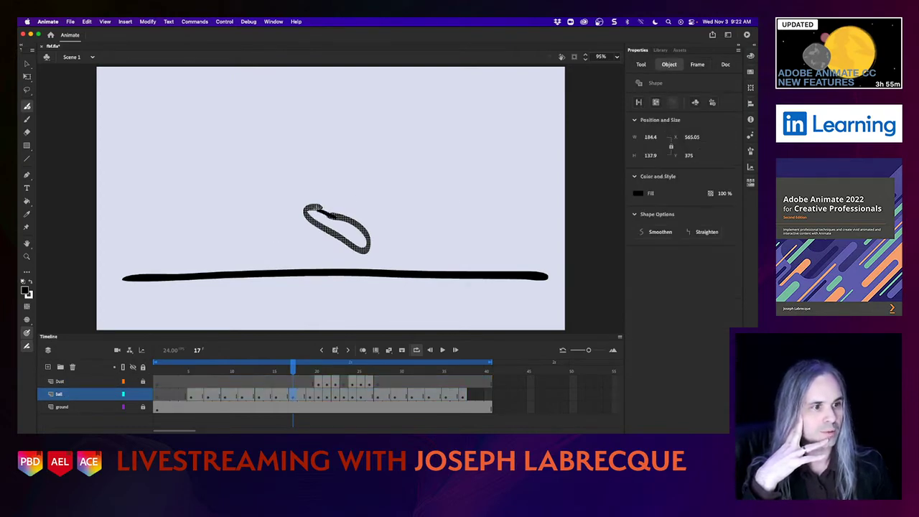
key(Escape)
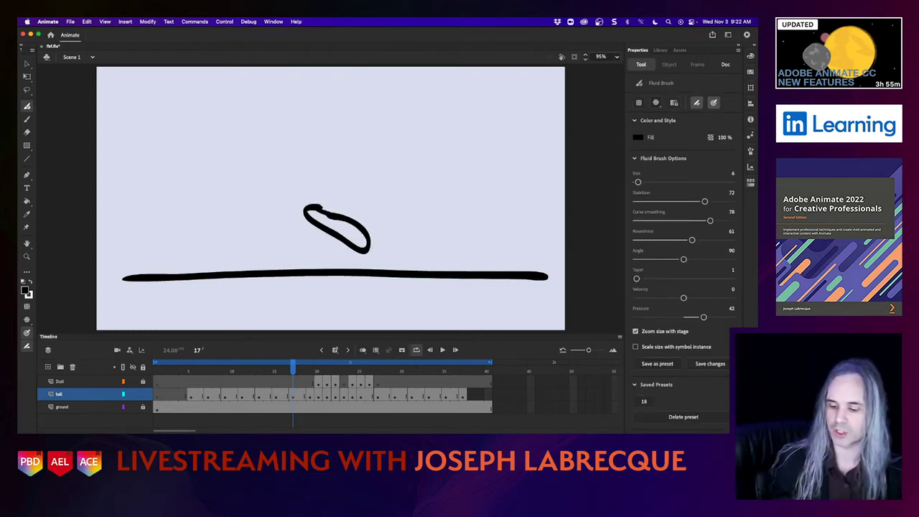
click(350, 234)
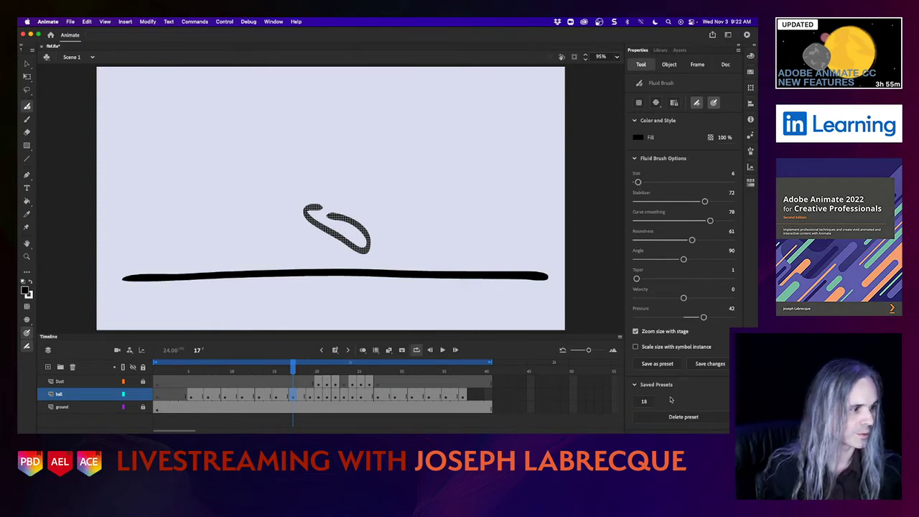
Apply the saved size 18 brush preset and patch the breaks in the ball's outline at frames 17 and 13
click(643, 402)
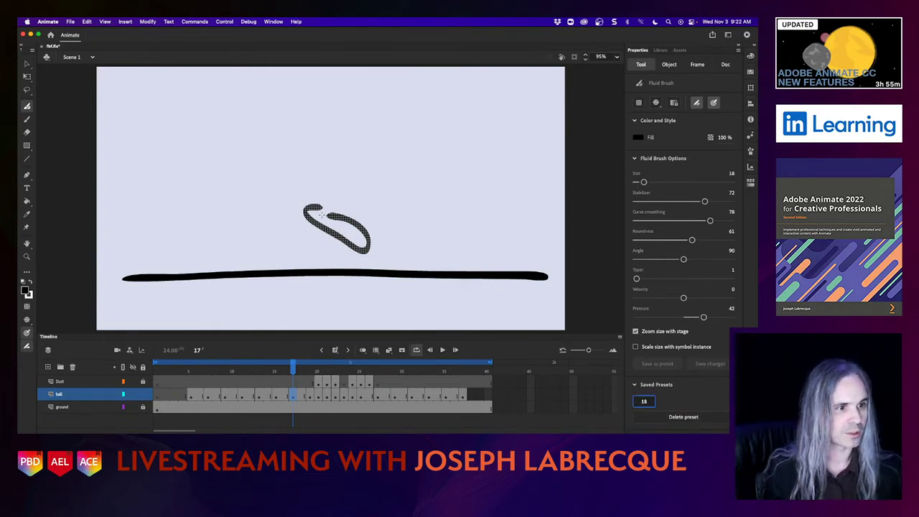
mouse_move(333, 214)
mouse_down()
mouse_move(312, 207)
mouse_move(337, 214)
mouse_up()
drag(292, 373, 260, 376)
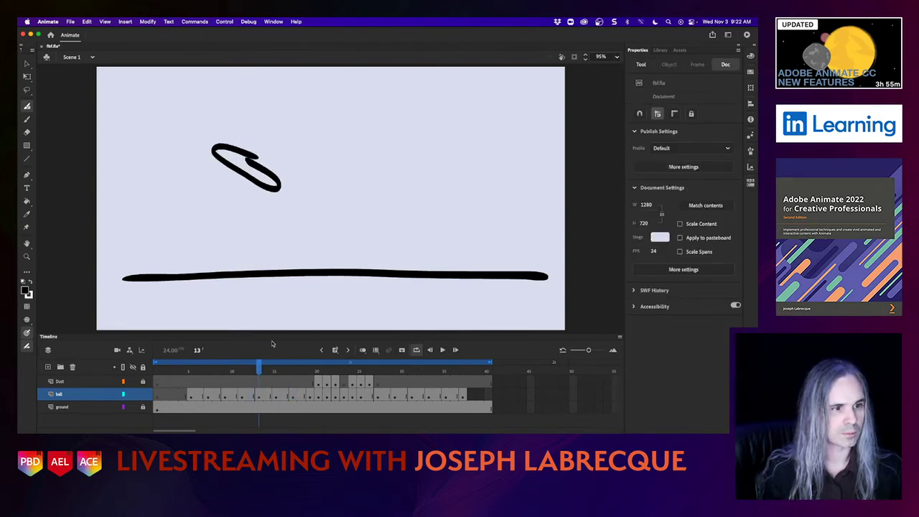
drag(246, 155, 270, 172)
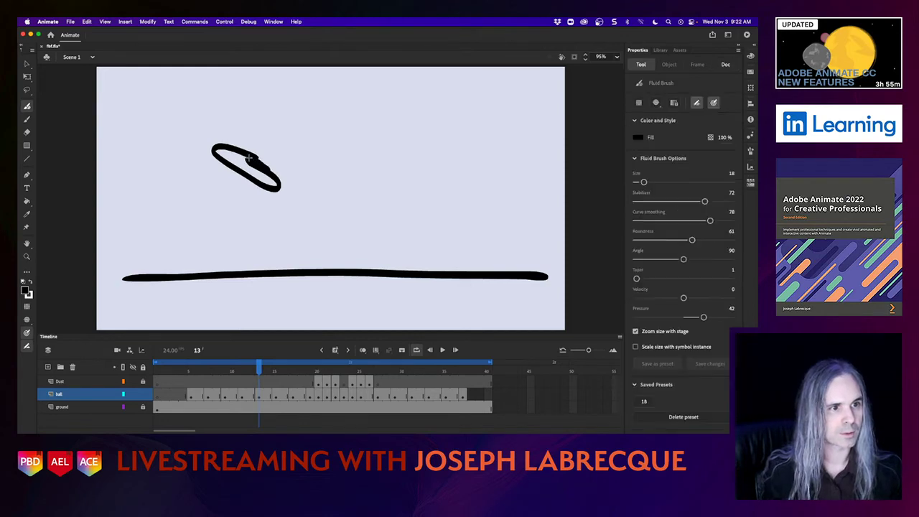
Scrub through the ball drawings from frame 9 to frame 20 and play back the animation to check the outlines
drag(261, 370, 226, 371)
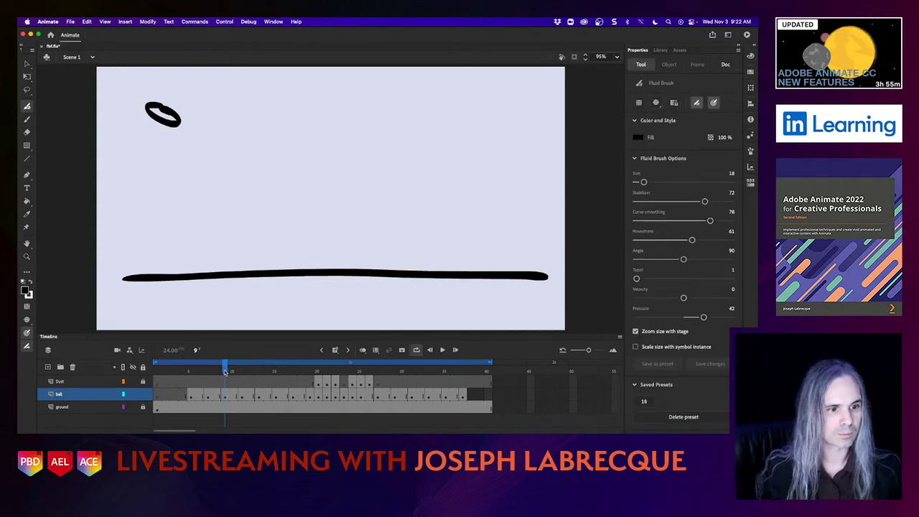
drag(225, 371, 321, 370)
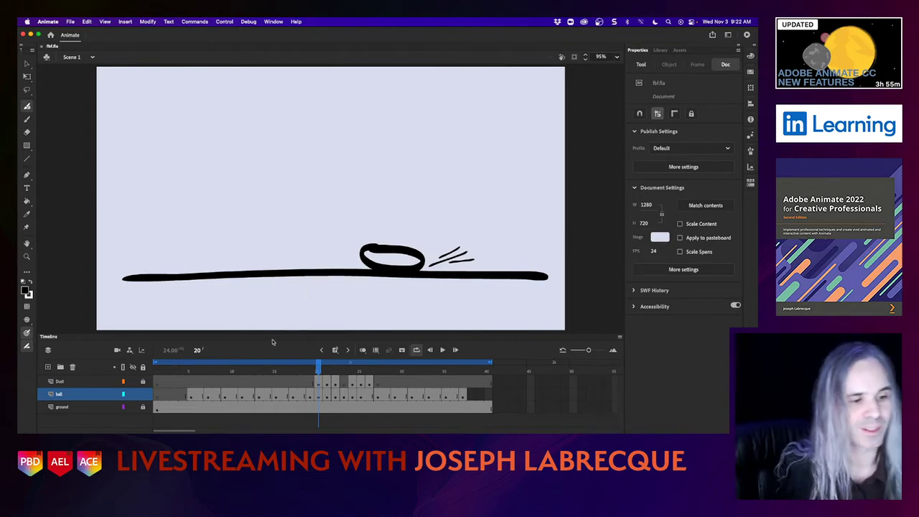
click(443, 350)
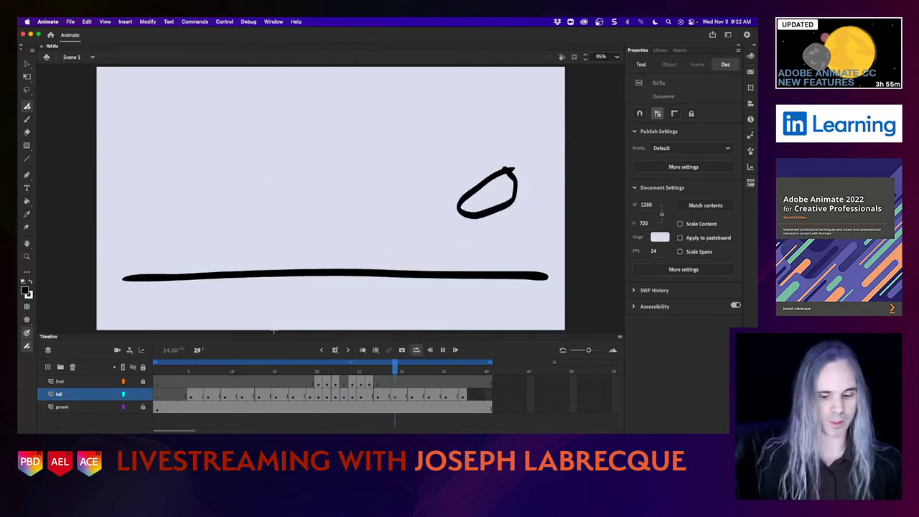
key(Return)
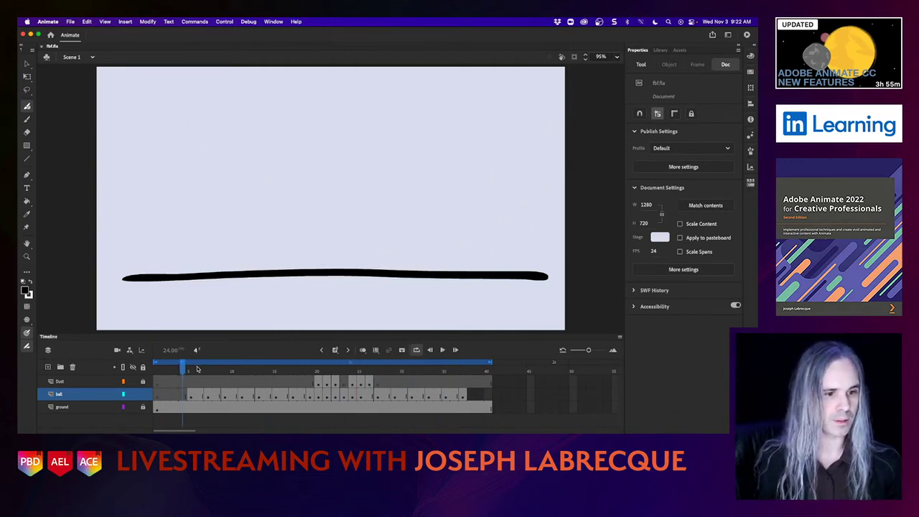
Select the whole ball layer, add a Blur filter to its frames and set Blur X and Y to 20
drag(197, 369, 266, 371)
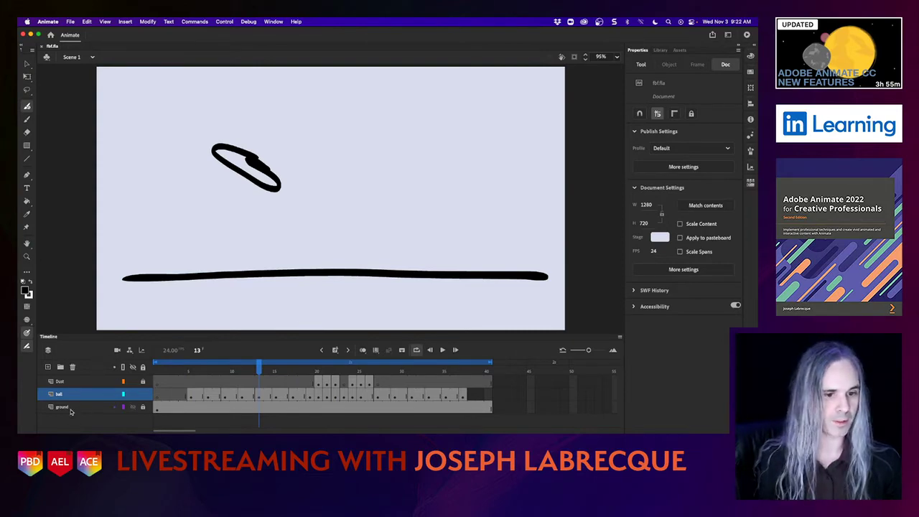
click(68, 393)
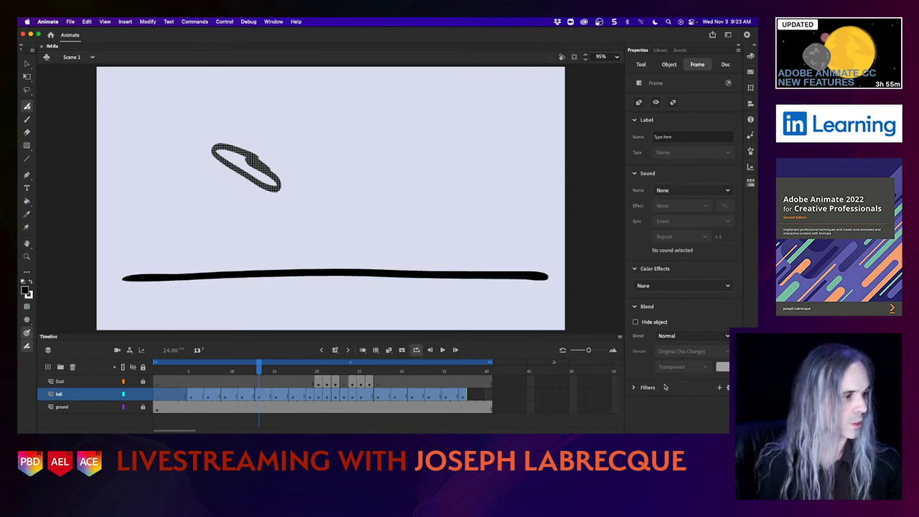
click(718, 388)
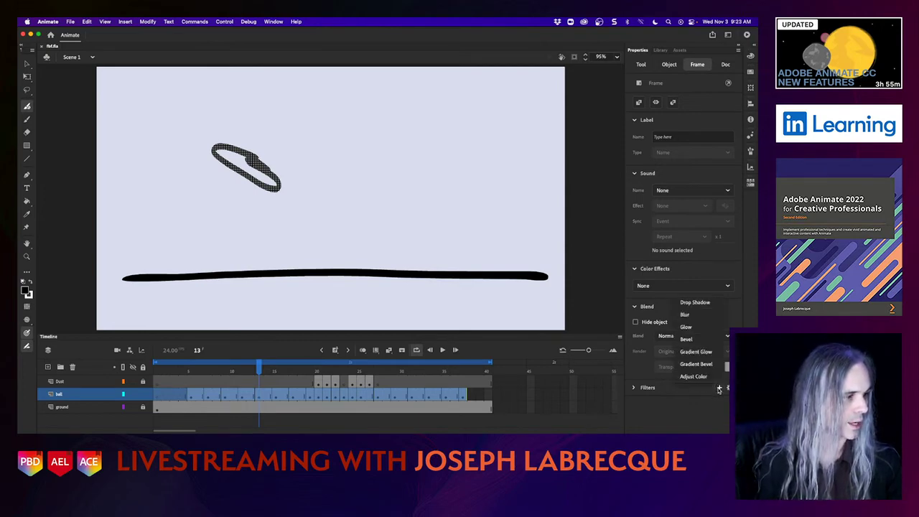
click(692, 318)
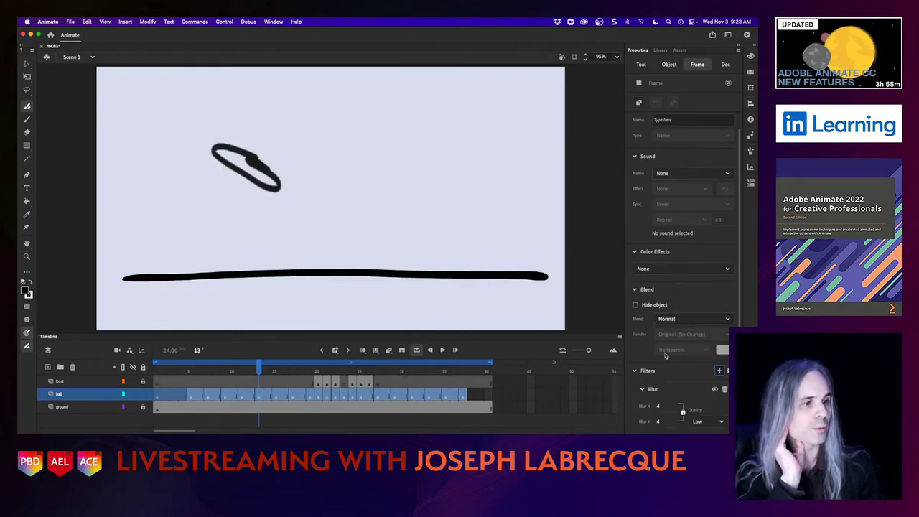
mouse_move(657, 406)
mouse_down()
mouse_move(676, 407)
mouse_move(666, 405)
mouse_up()
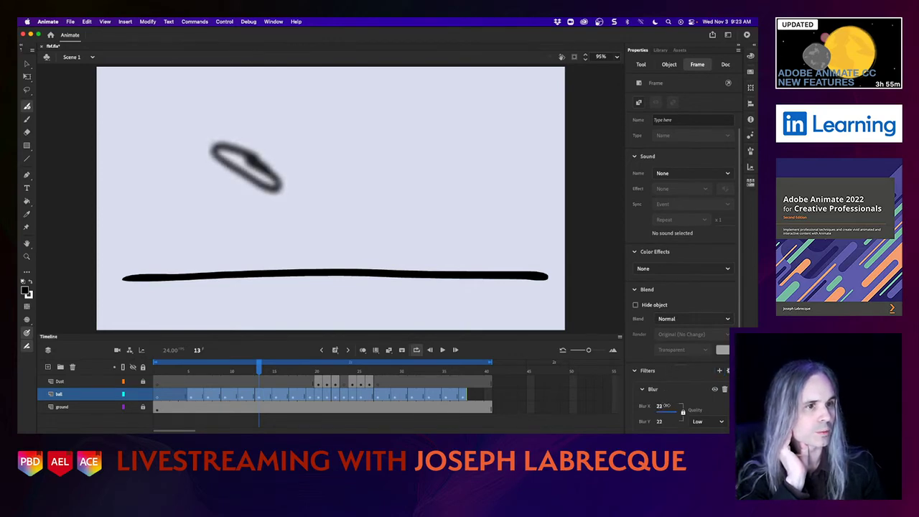
Play back the blurred ball animation, stop at frame 30 and reselect the ball layer's frames
click(442, 349)
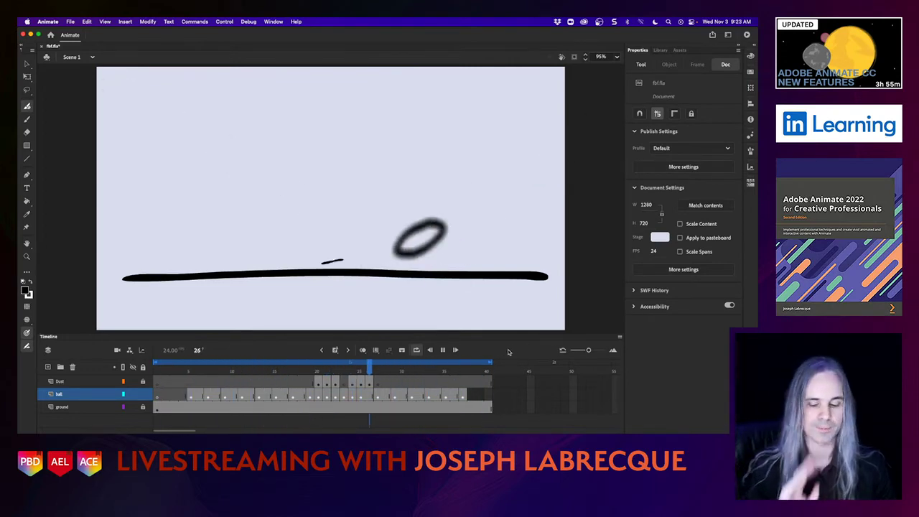
click(403, 362)
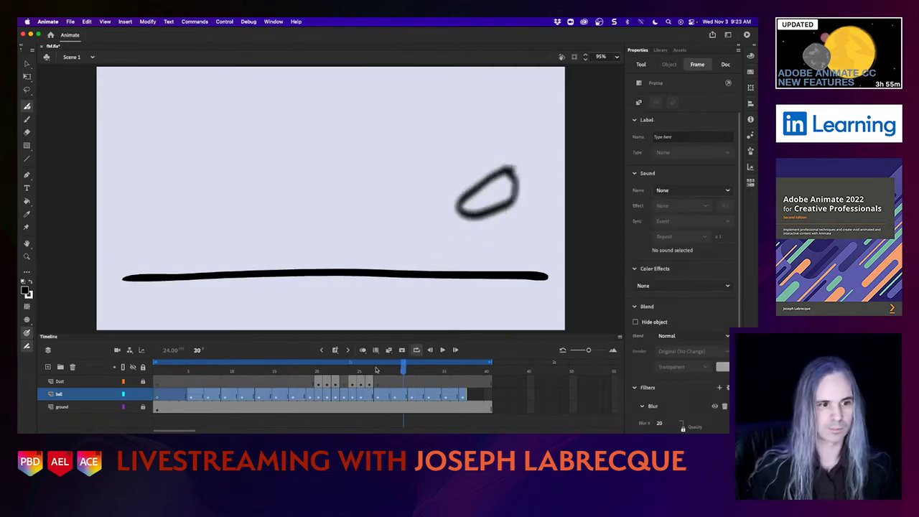
click(70, 396)
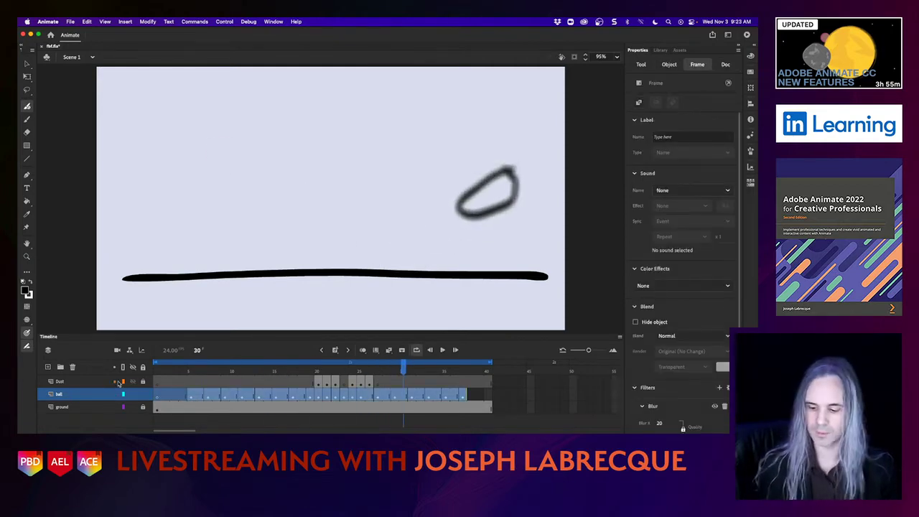
Undo the Blur settings and remove the Blur filter from the ball layer's frames
click(174, 381)
key(super+z)
key(super+z)
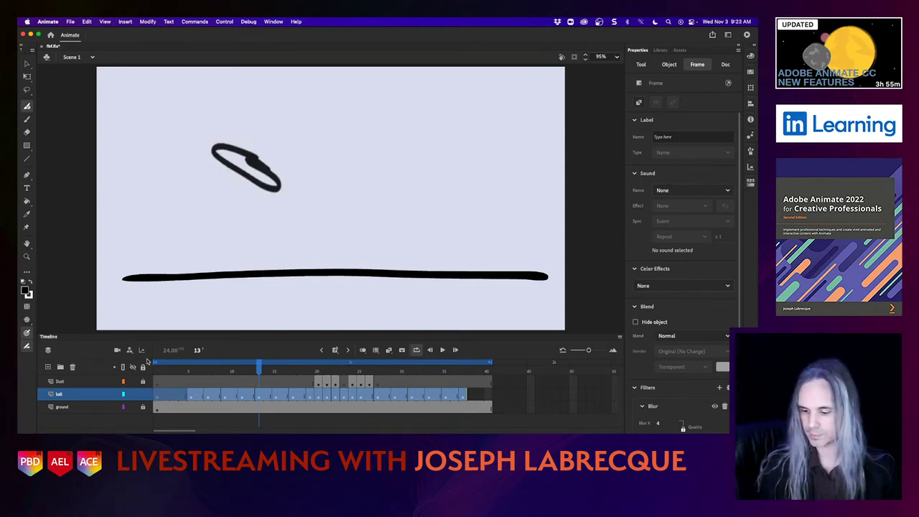
key(super+z)
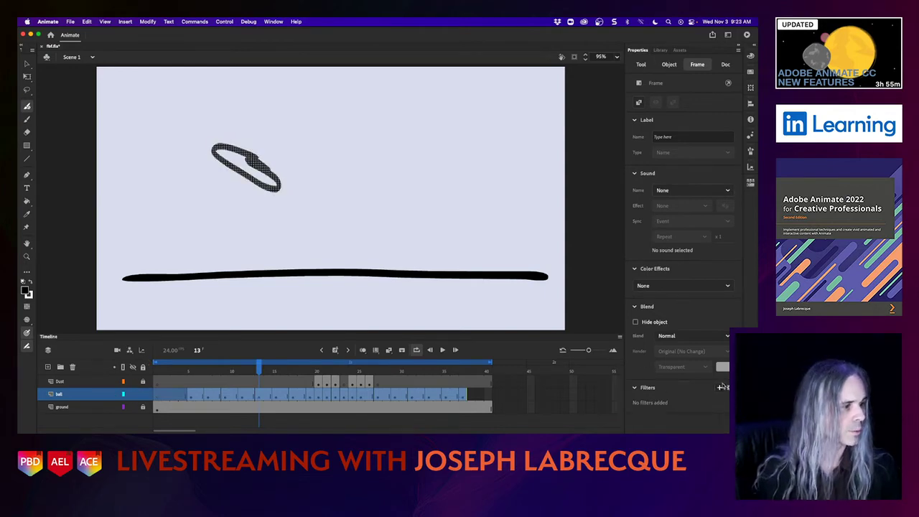
Add a Drop Shadow filter to the ball layer's frames with distance 20, a purple-blue shadow colour and an angle of 202°
click(719, 387)
click(693, 306)
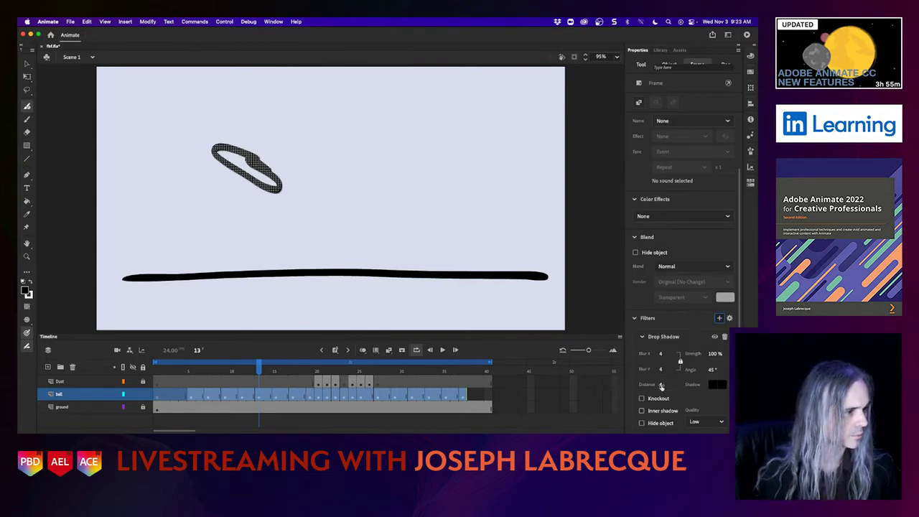
drag(661, 387, 667, 388)
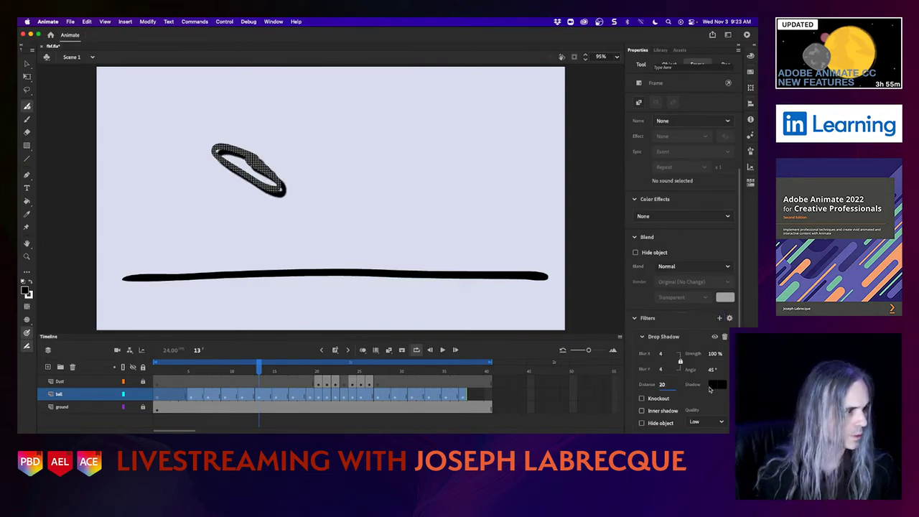
click(718, 385)
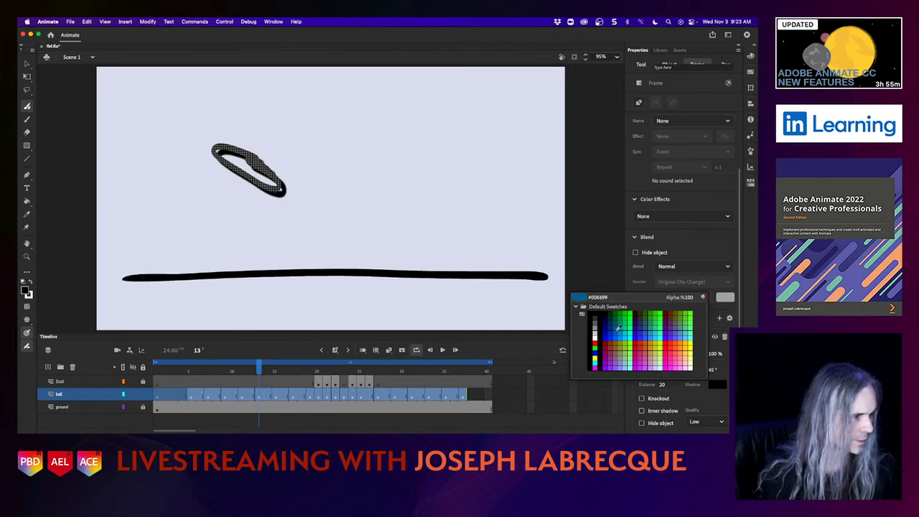
click(676, 332)
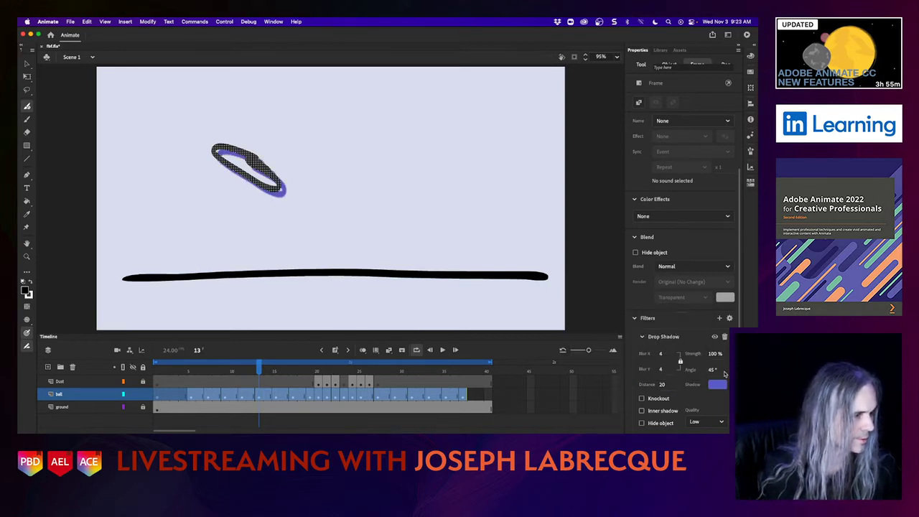
mouse_move(725, 373)
mouse_down()
mouse_move(664, 374)
mouse_move(725, 364)
mouse_move(719, 371)
mouse_up()
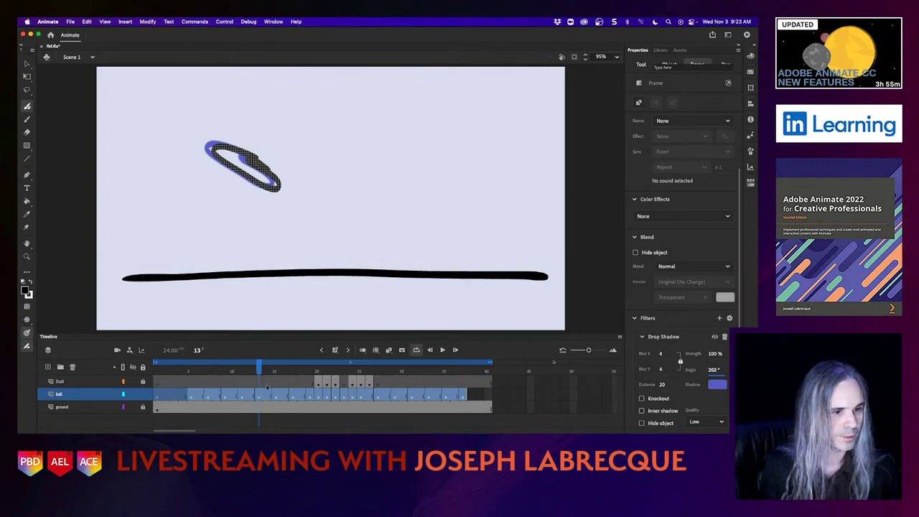
Play back the ball animation with its drop shadow from frame 8, and reselect the ball layer's frames
click(214, 369)
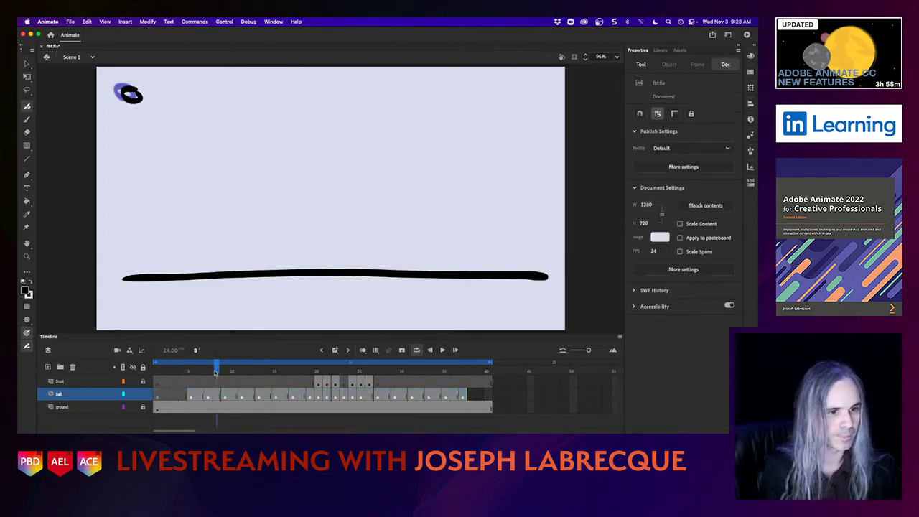
click(442, 350)
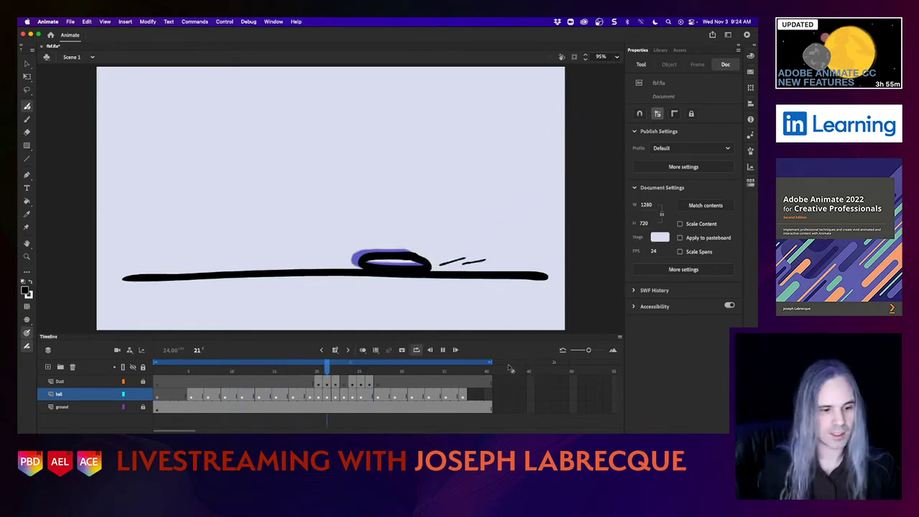
right_click(143, 406)
click(88, 398)
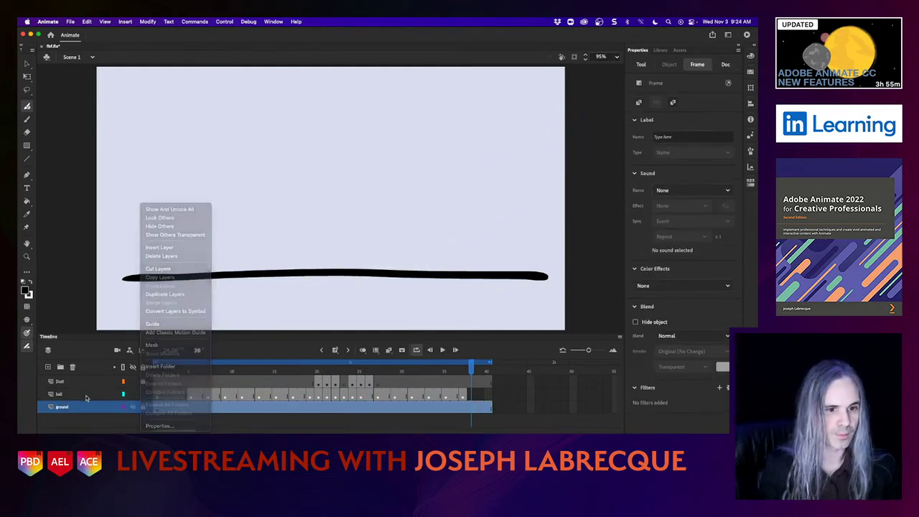
click(76, 395)
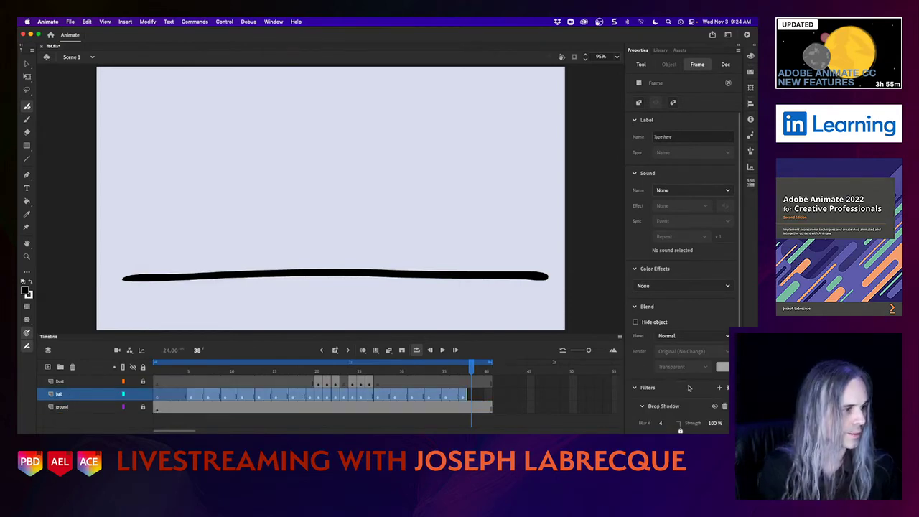
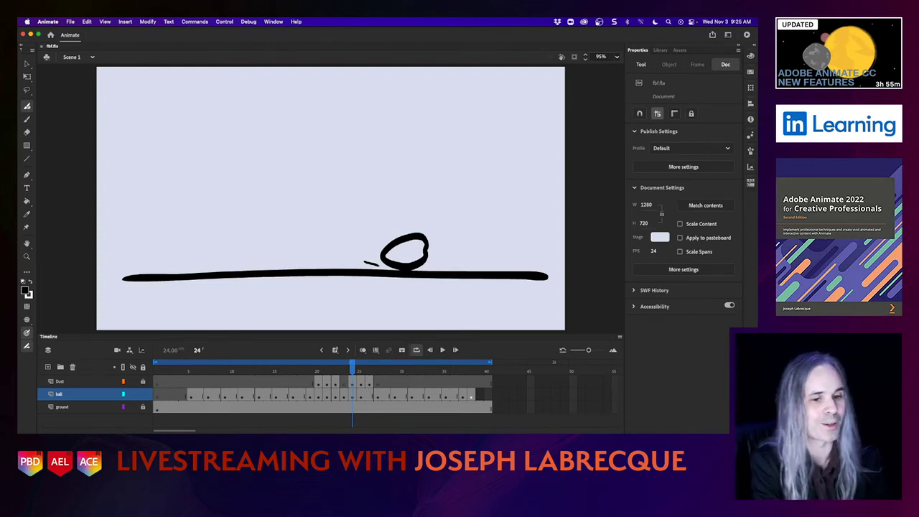
Make ground the only unlocked layer, select it at frame 12 and set the Fluid Brush size to 10
click(146, 394)
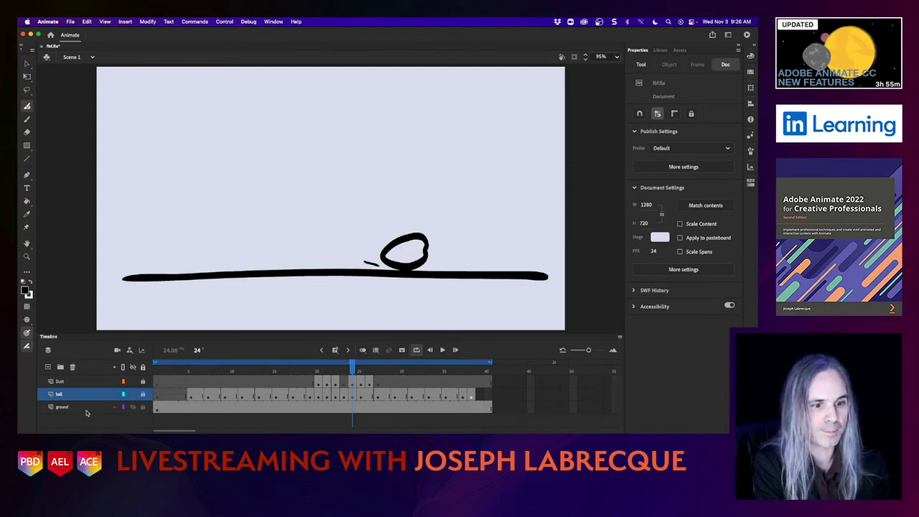
drag(351, 371, 250, 371)
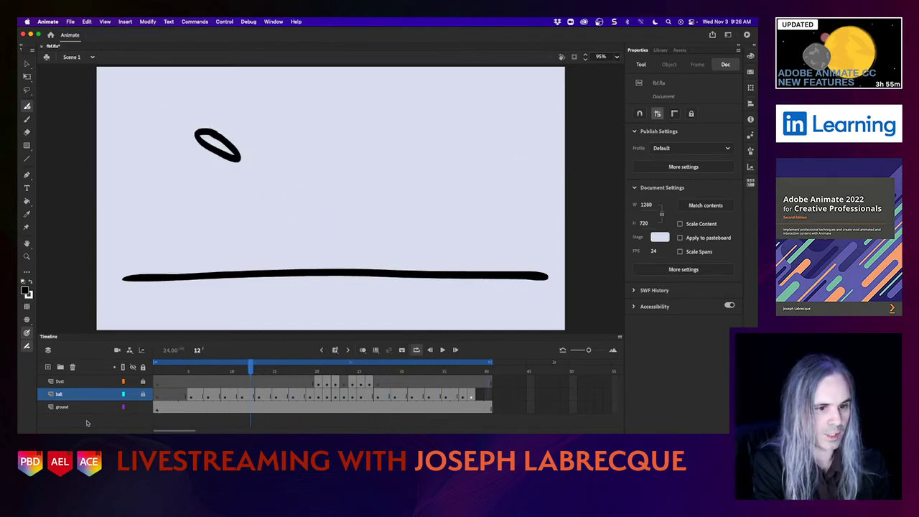
click(66, 409)
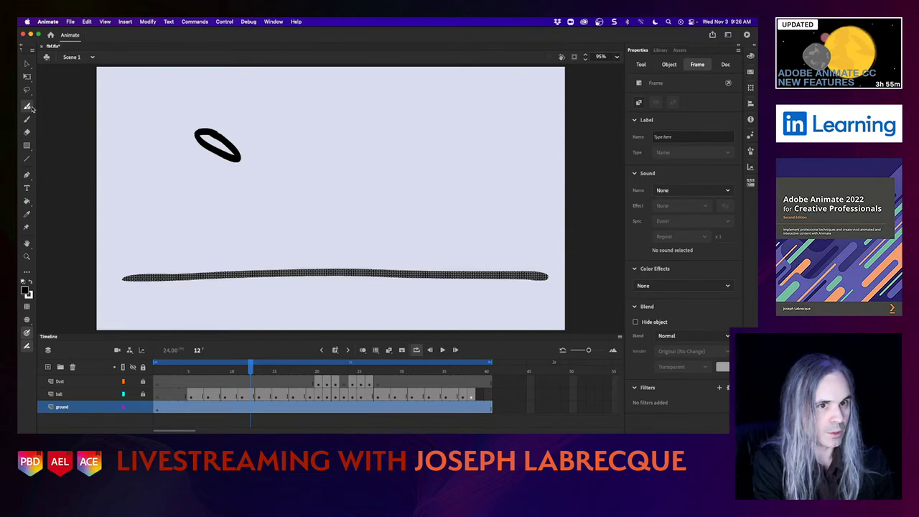
click(640, 65)
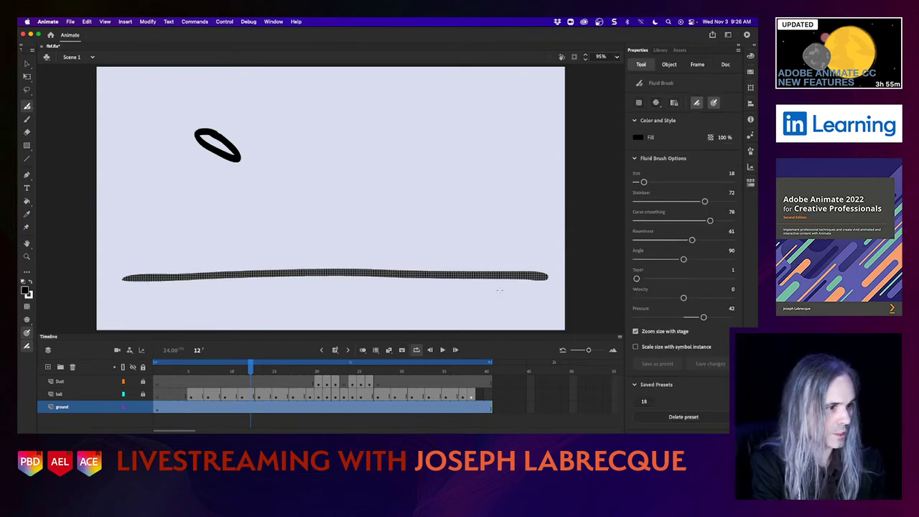
drag(643, 182, 640, 183)
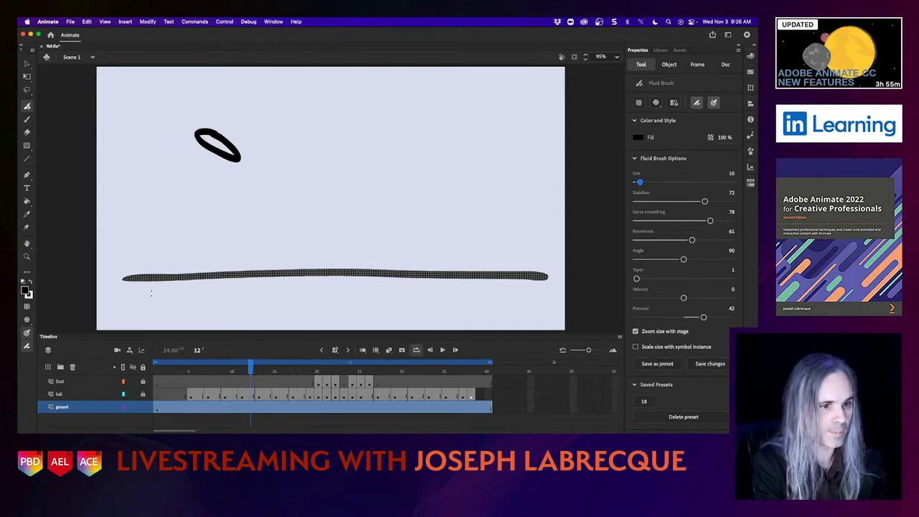
Undo the trial line drawn below the ground at frame 12 and turn off Auto KeyFrame
drag(177, 293, 345, 292)
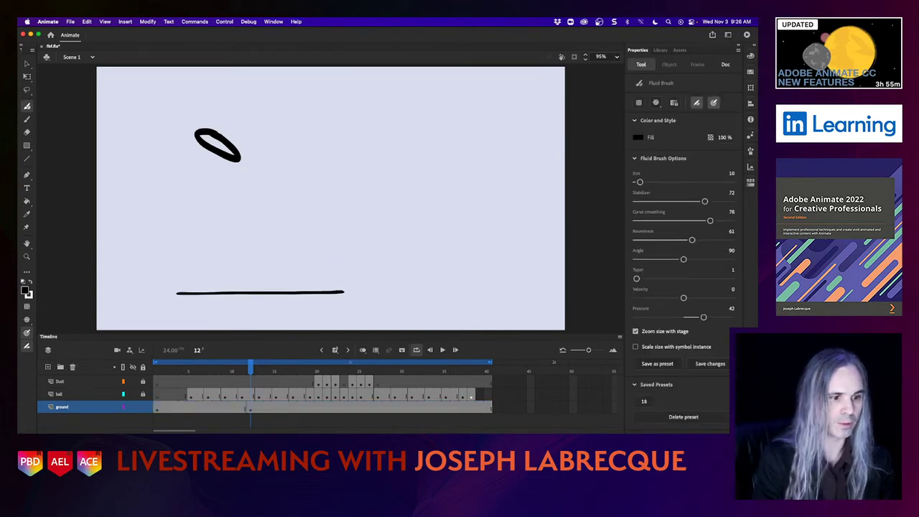
key(super+z)
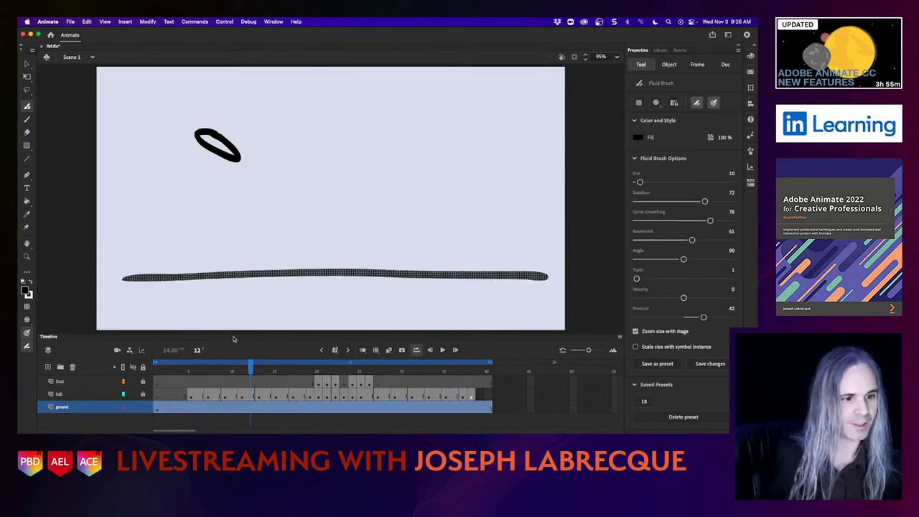
click(335, 350)
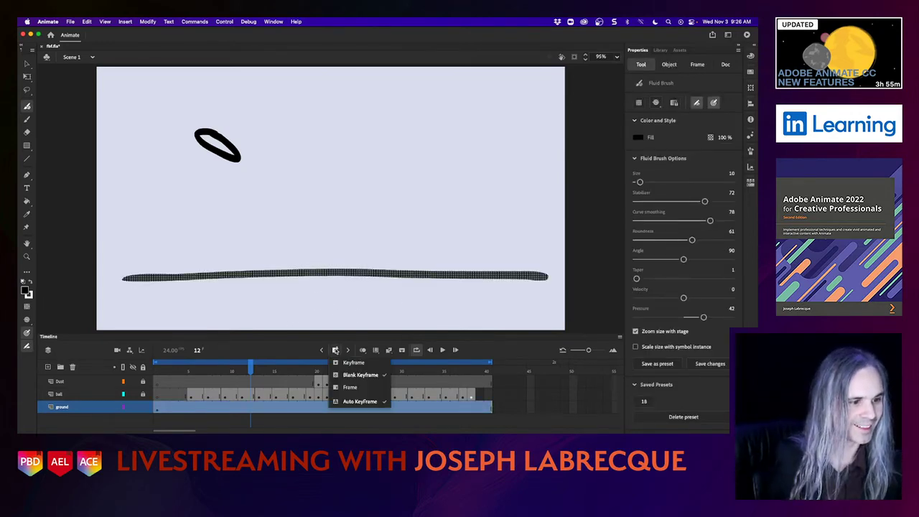
click(351, 402)
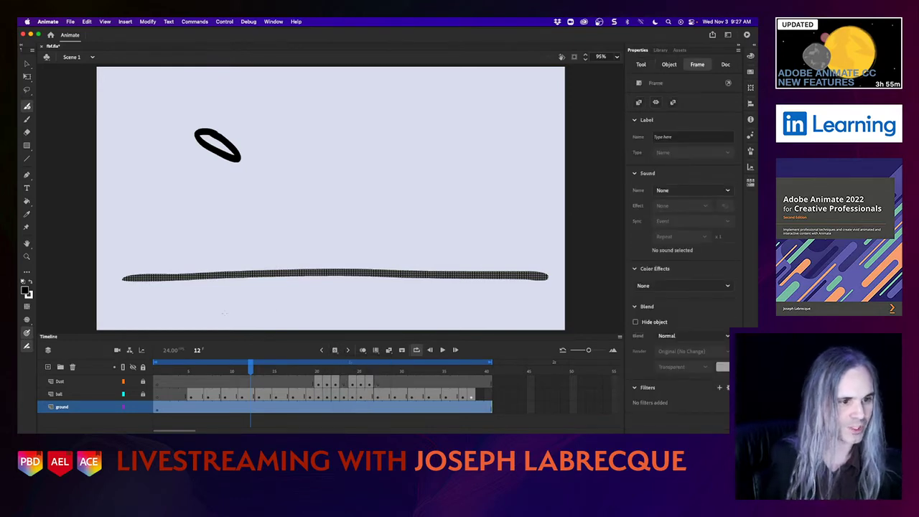
Draw several thin horizontal strokes below the ground line and extend both of its ends past the stage edges
mouse_move(147, 292)
mouse_down()
mouse_move(363, 284)
mouse_move(359, 301)
mouse_move(564, 298)
mouse_up()
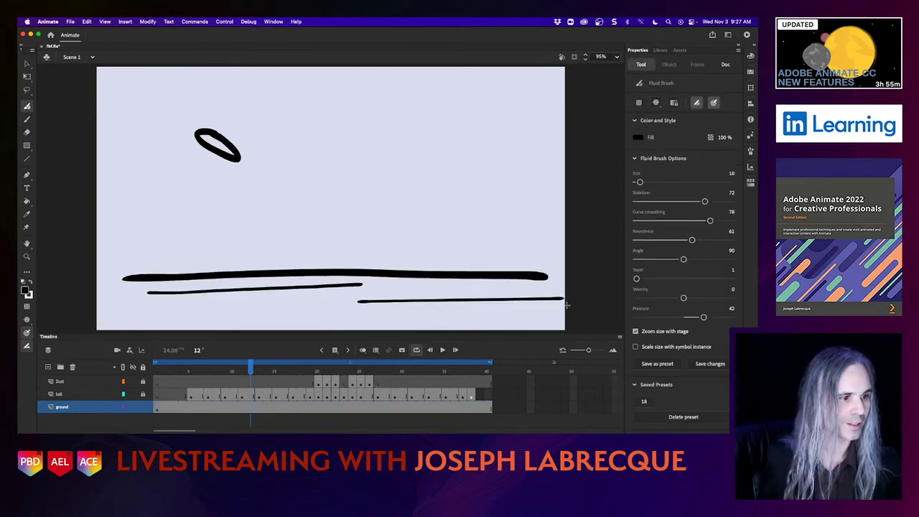
drag(293, 309, 203, 309)
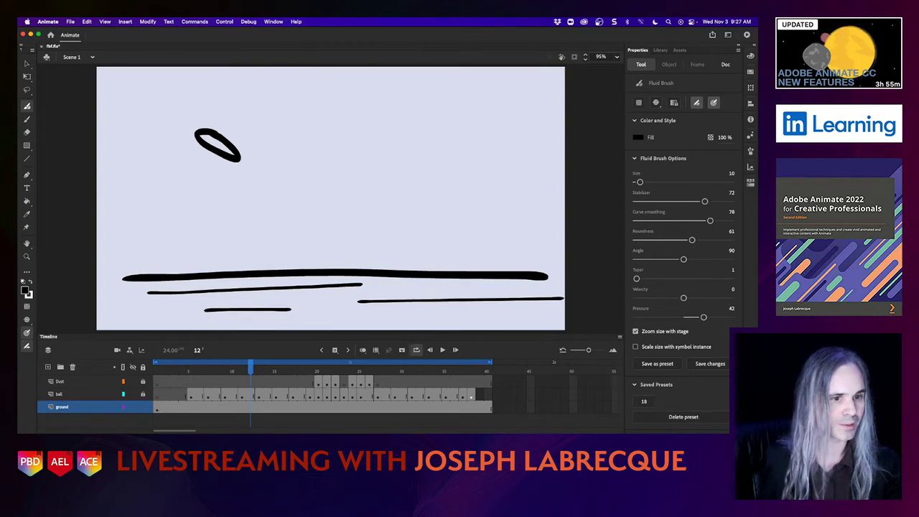
drag(148, 309, 54, 310)
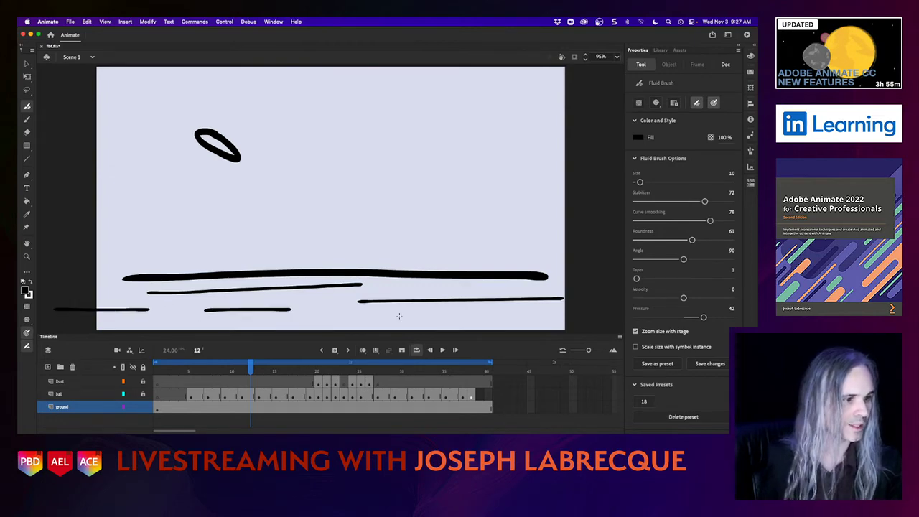
drag(409, 315, 440, 315)
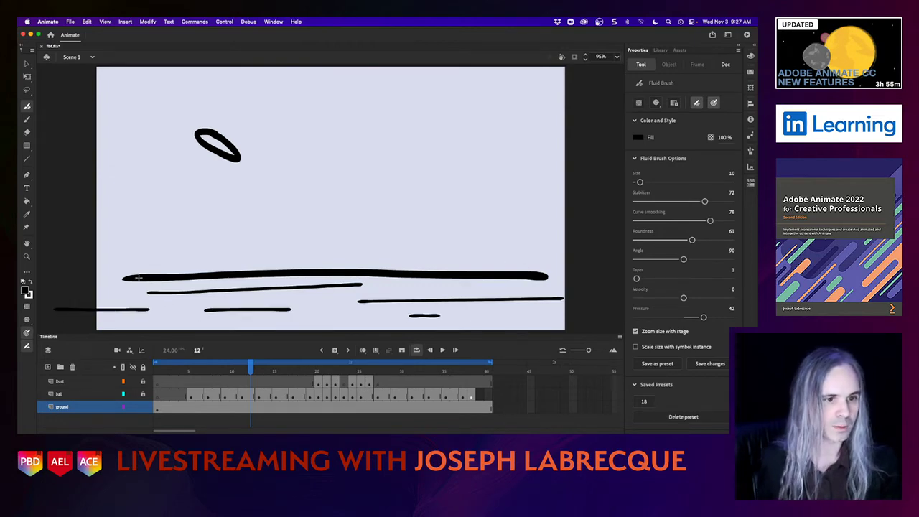
drag(138, 278, 74, 280)
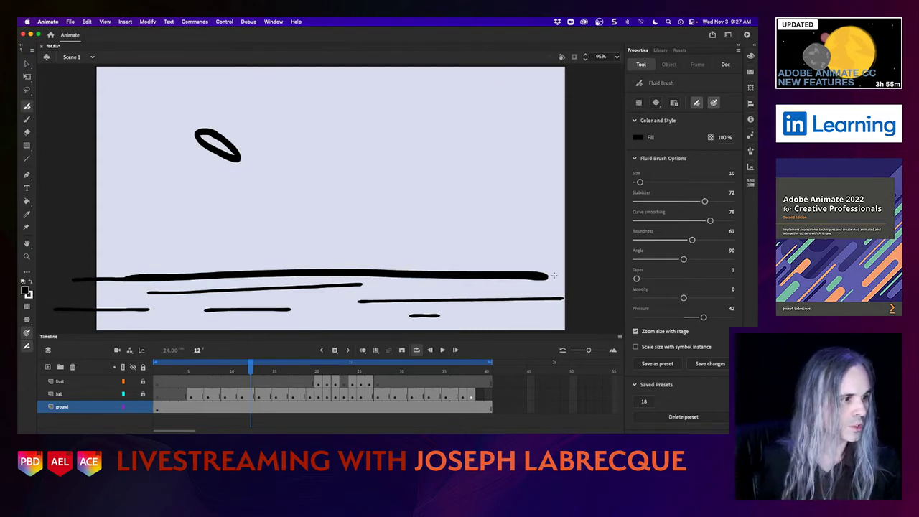
drag(544, 274, 588, 273)
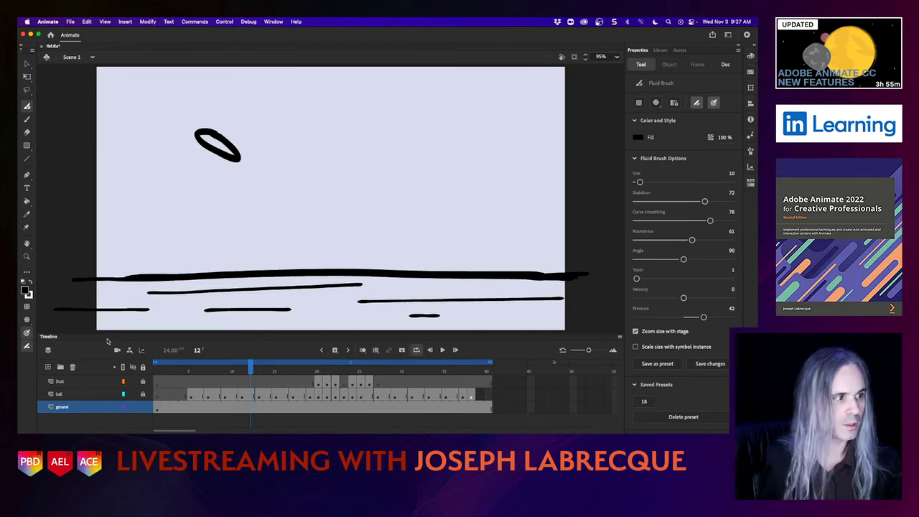
Add a new layer beneath the ground layer and name it color
click(48, 367)
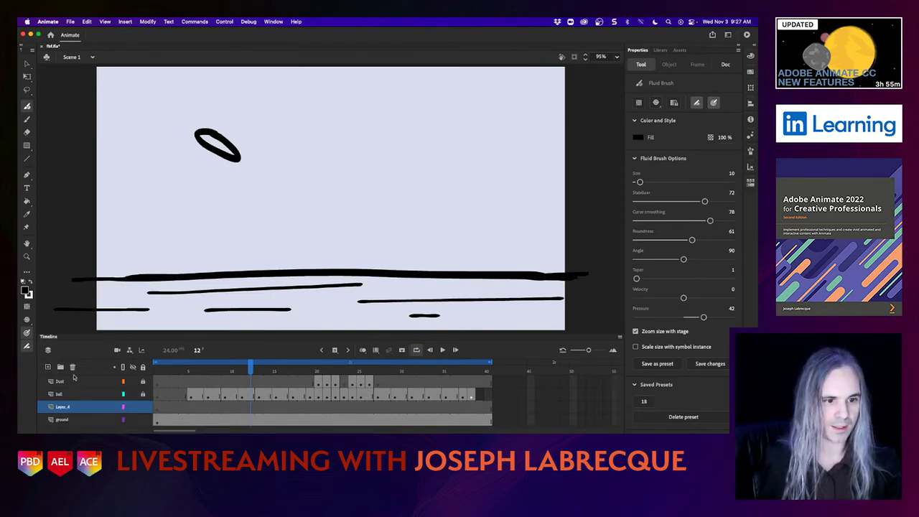
drag(64, 409, 66, 421)
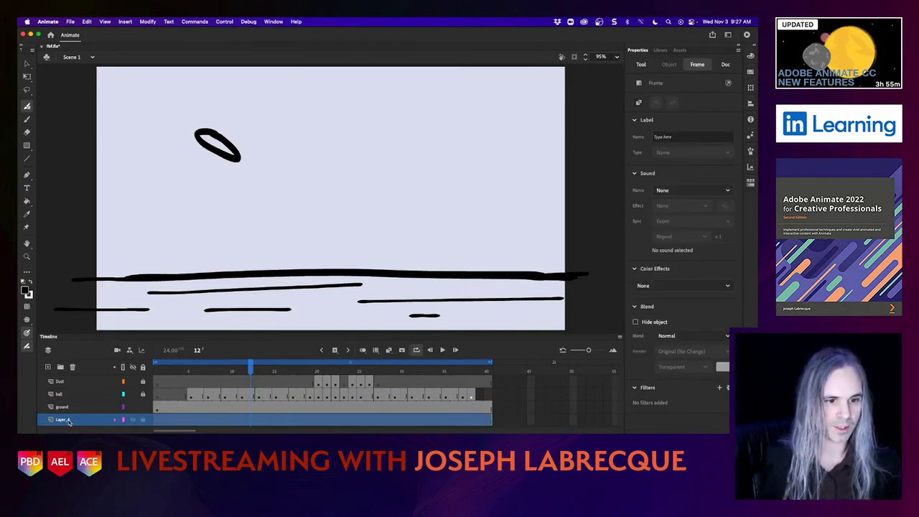
double_click(66, 419)
text(color)
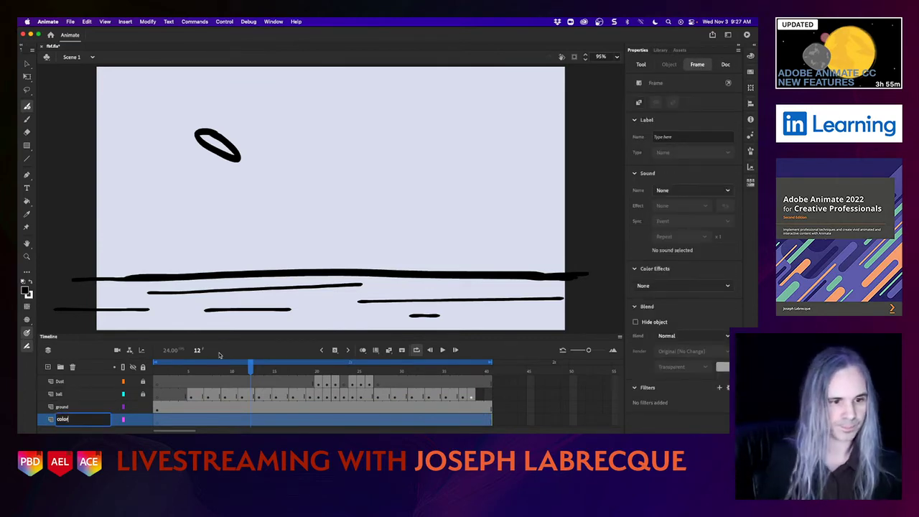
key(Return)
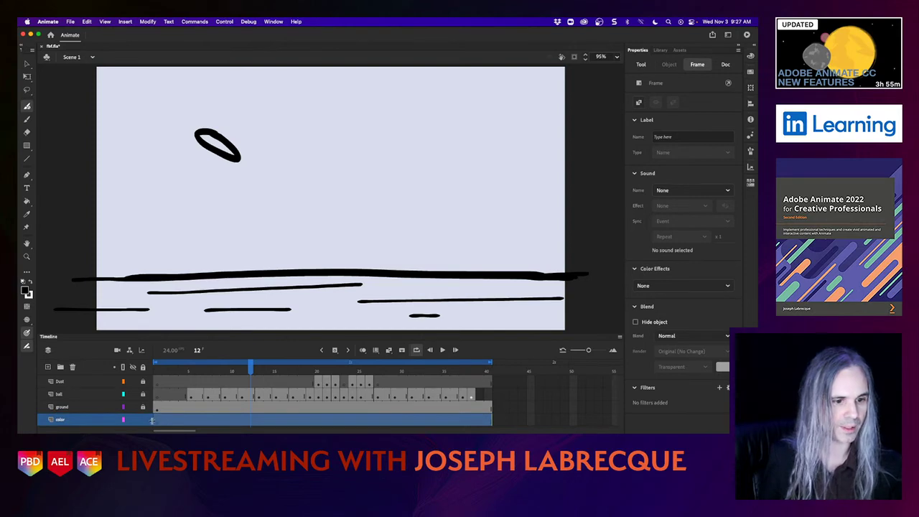
Select frame 1 of the color layer and set up the Classic Brush with a medium green fill
click(158, 420)
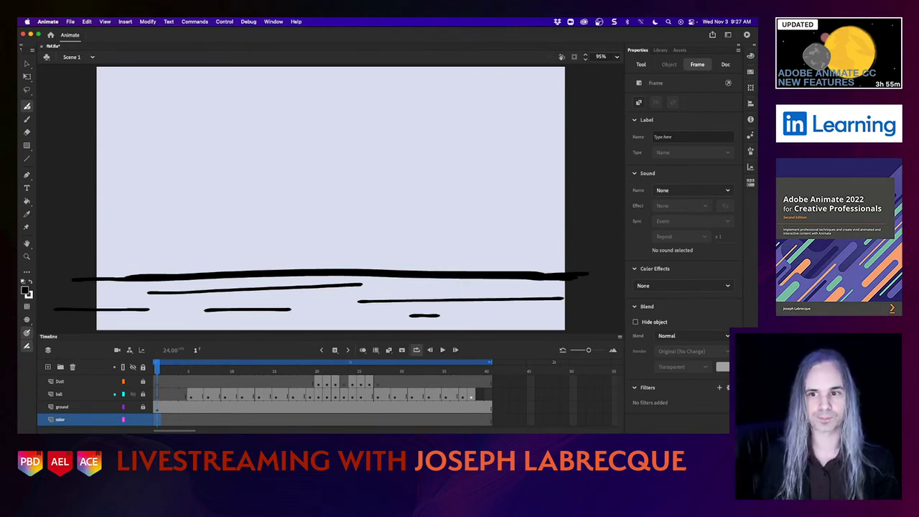
click(27, 121)
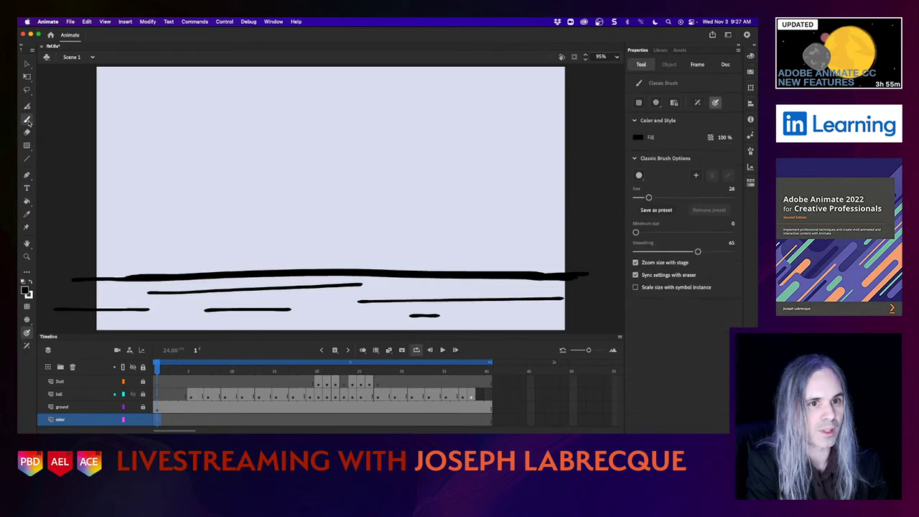
click(640, 138)
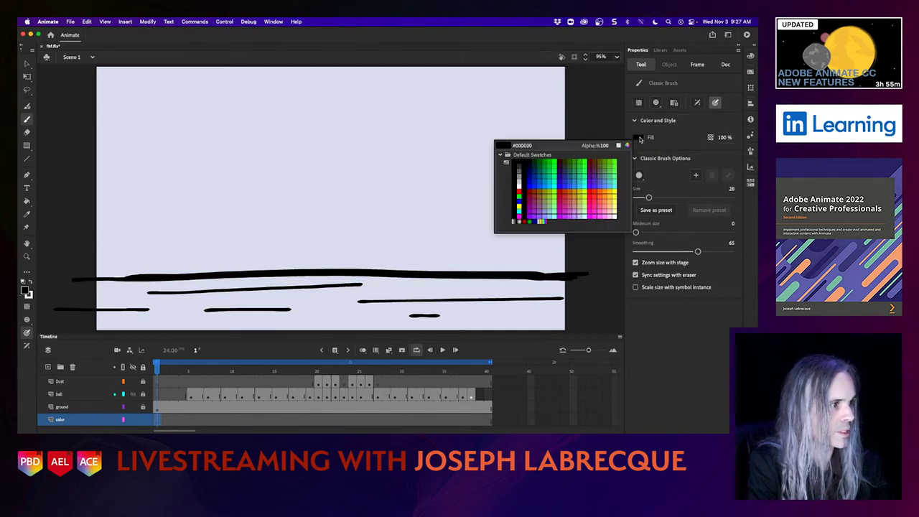
click(547, 164)
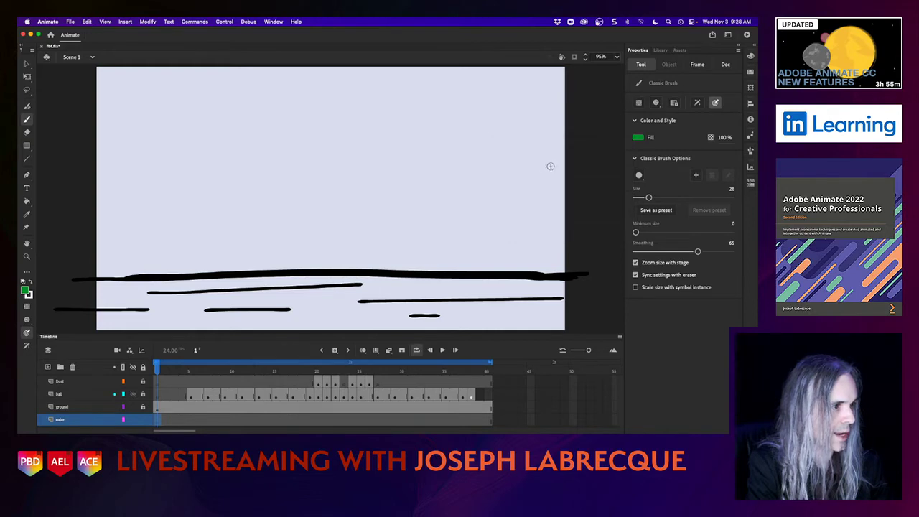
mouse_move(648, 199)
mouse_down()
mouse_move(725, 197)
mouse_move(651, 199)
mouse_up()
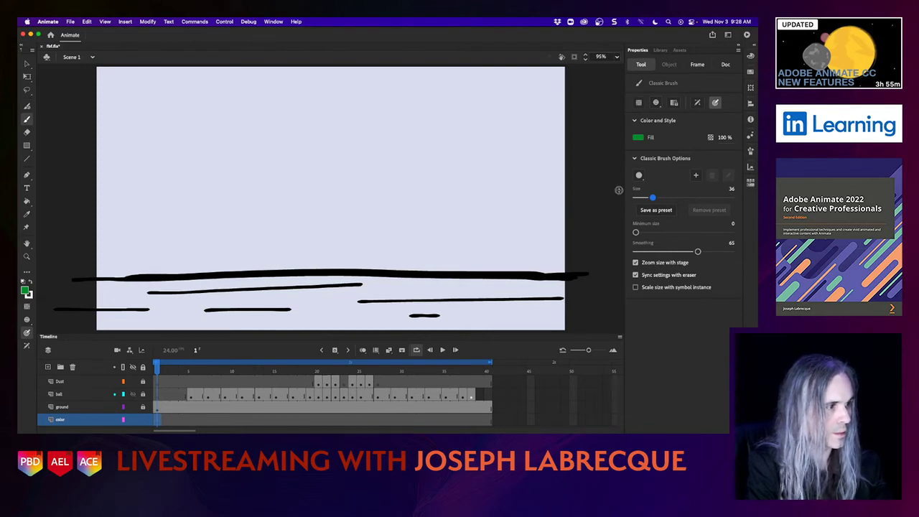
drag(464, 311, 445, 323)
drag(517, 320, 578, 324)
key(super+z)
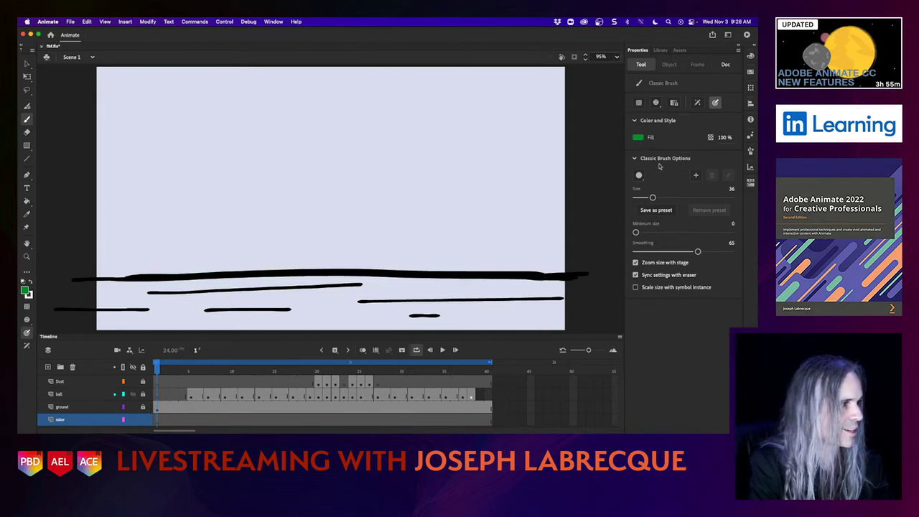
Paint the ground area green with the Classic Brush at size 152 and shade its lower part dark green
drag(653, 197, 711, 198)
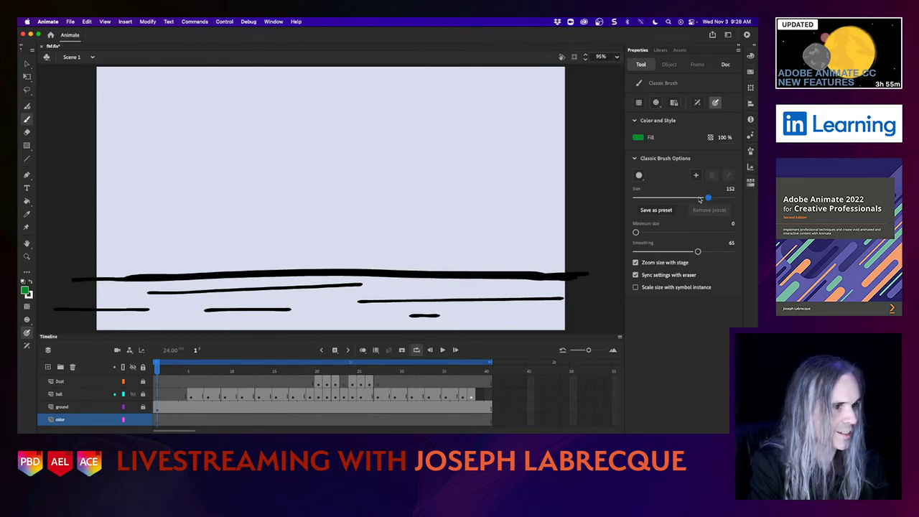
click(655, 103)
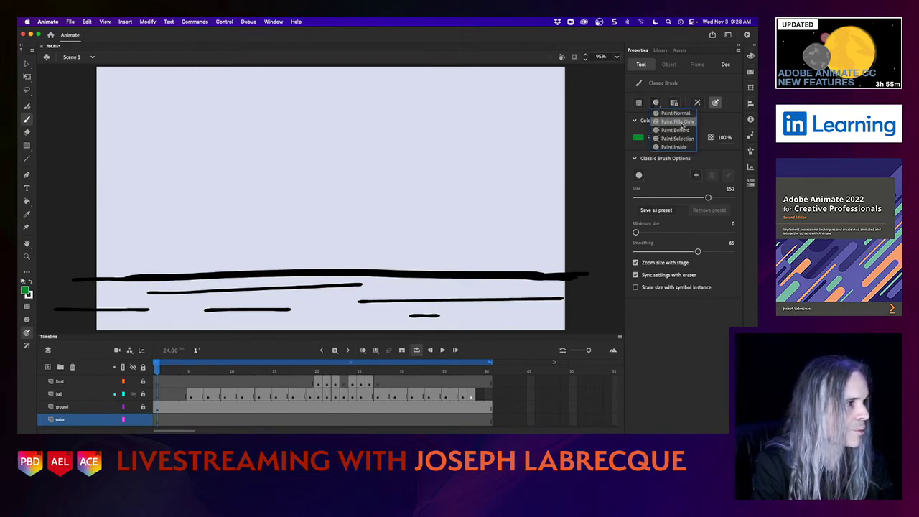
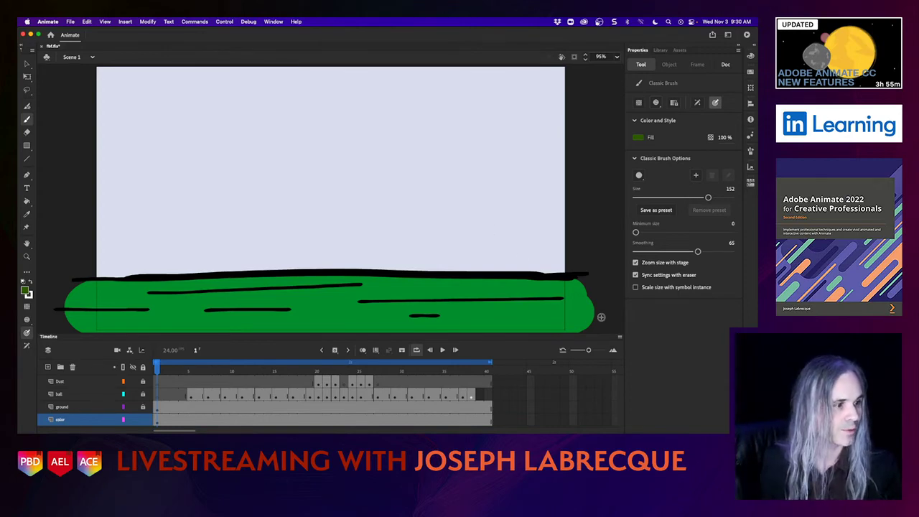
mouse_move(601, 327)
mouse_down()
mouse_move(334, 351)
mouse_move(70, 346)
mouse_move(588, 322)
mouse_up()
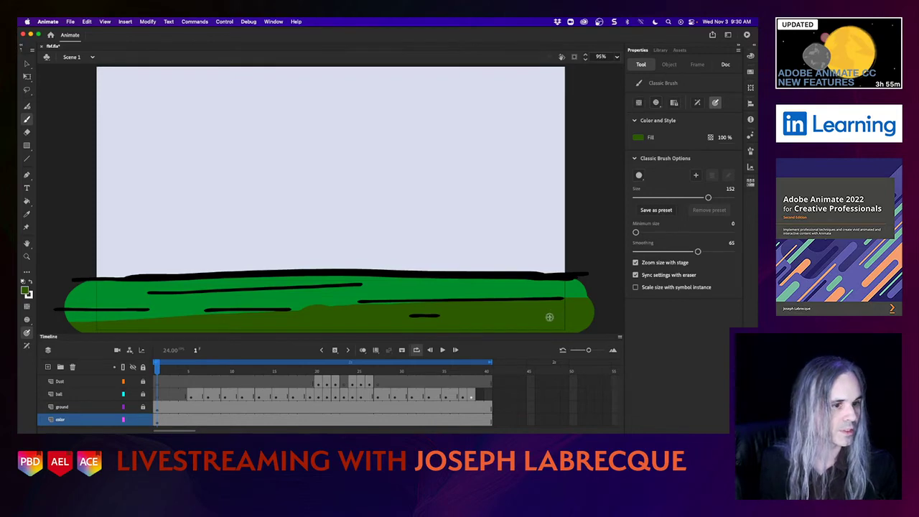
mouse_move(239, 327)
mouse_down()
mouse_move(59, 326)
mouse_move(636, 310)
mouse_up()
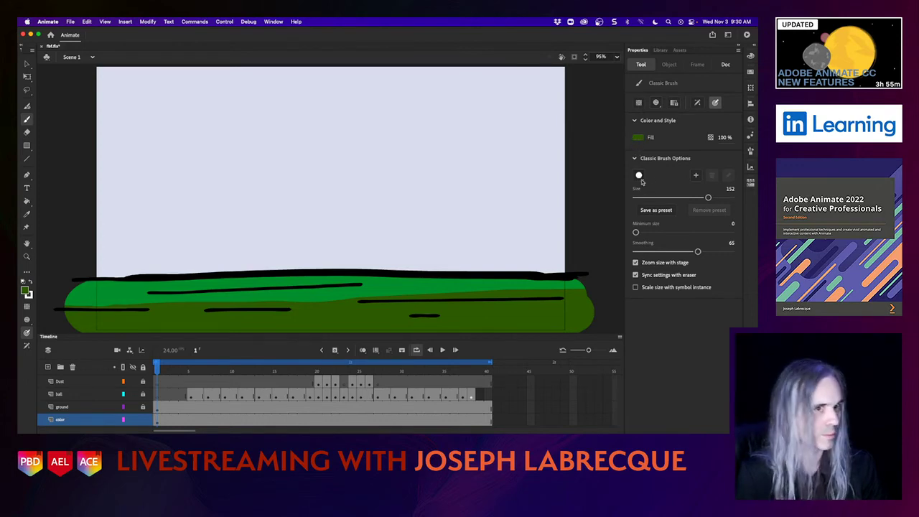
Set the Fluid Brush to size 142 with the light blue fill #33CCFF
click(27, 107)
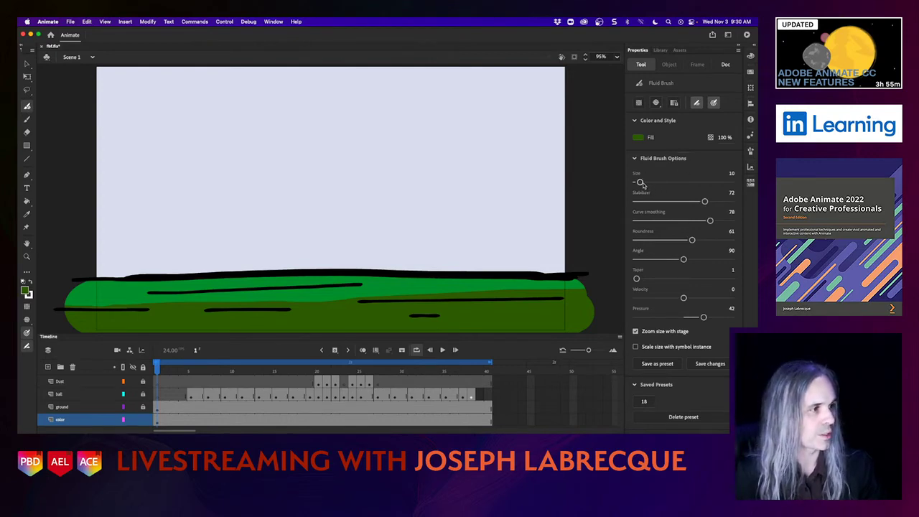
drag(638, 182, 703, 182)
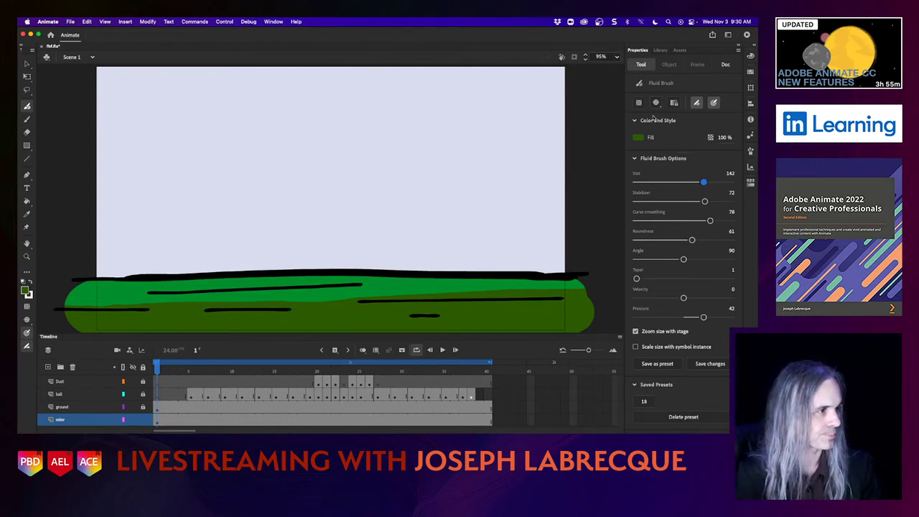
click(640, 138)
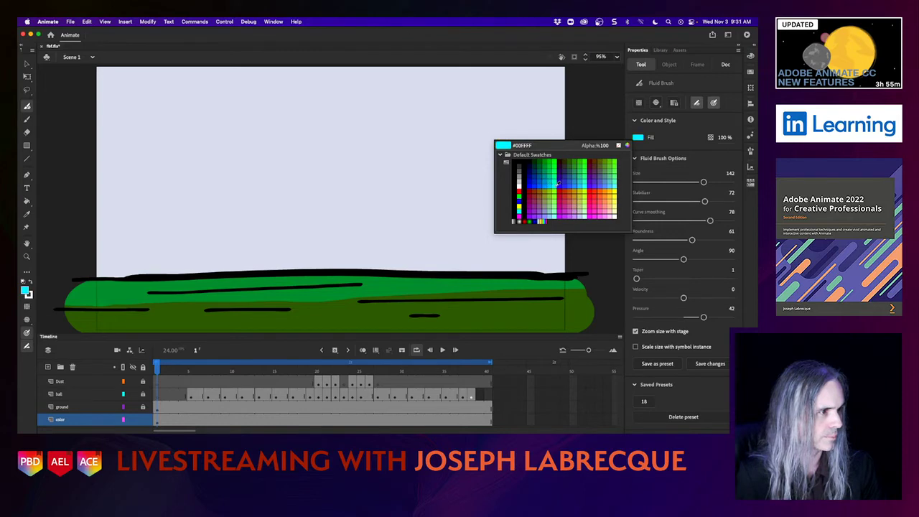
click(580, 184)
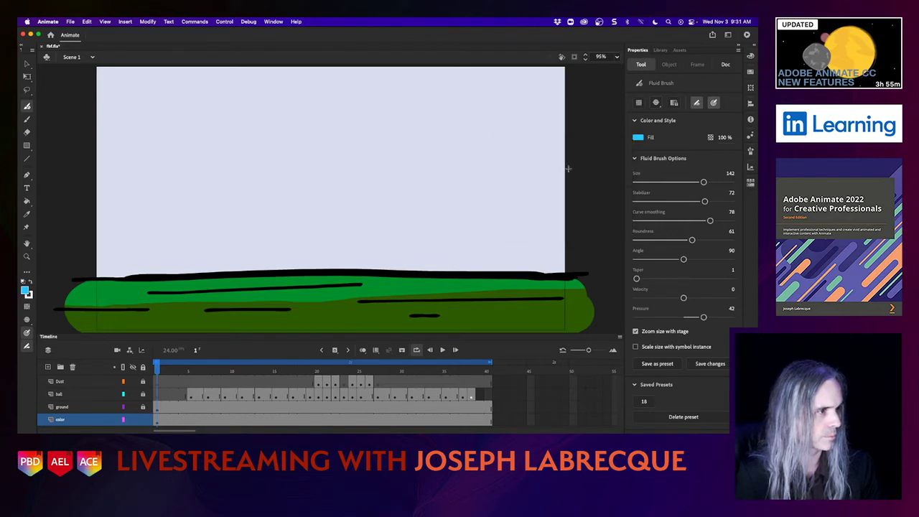
Paint two broad light blue clouds, one across the sky's upper left and one at its right above the ground, undoing stray strokes
mouse_move(381, 123)
mouse_down()
mouse_move(376, 188)
mouse_move(434, 176)
mouse_up()
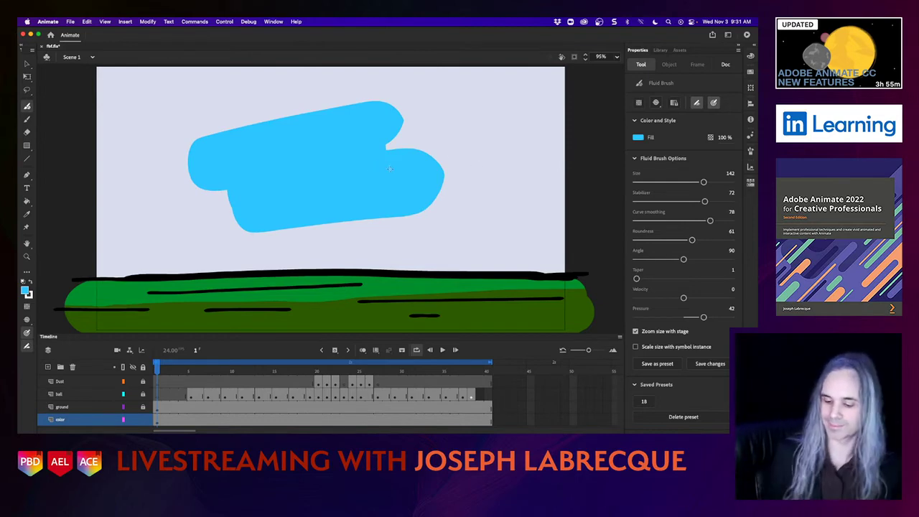
key(super+z)
mouse_move(77, 77)
mouse_down()
mouse_move(402, 100)
mouse_move(179, 165)
mouse_move(43, 190)
mouse_up()
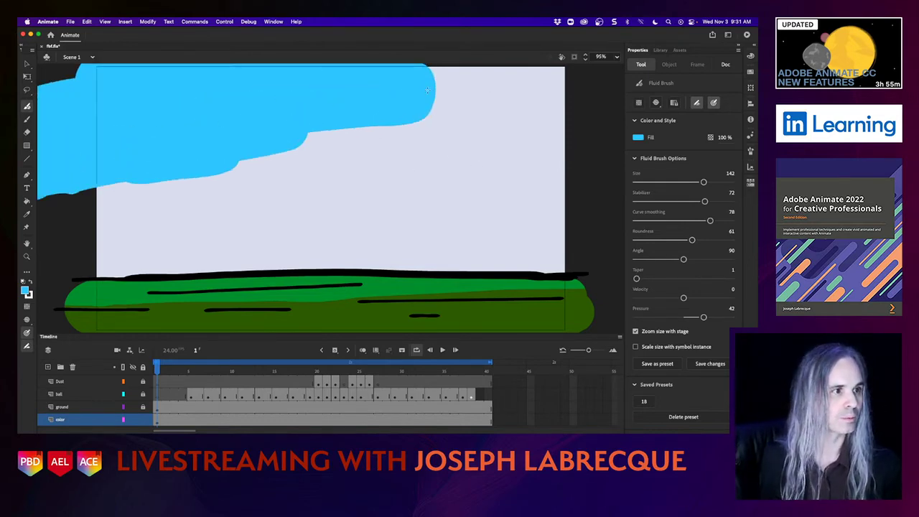
mouse_move(440, 170)
mouse_down()
mouse_move(339, 200)
mouse_move(610, 179)
mouse_move(427, 262)
mouse_move(438, 271)
mouse_up()
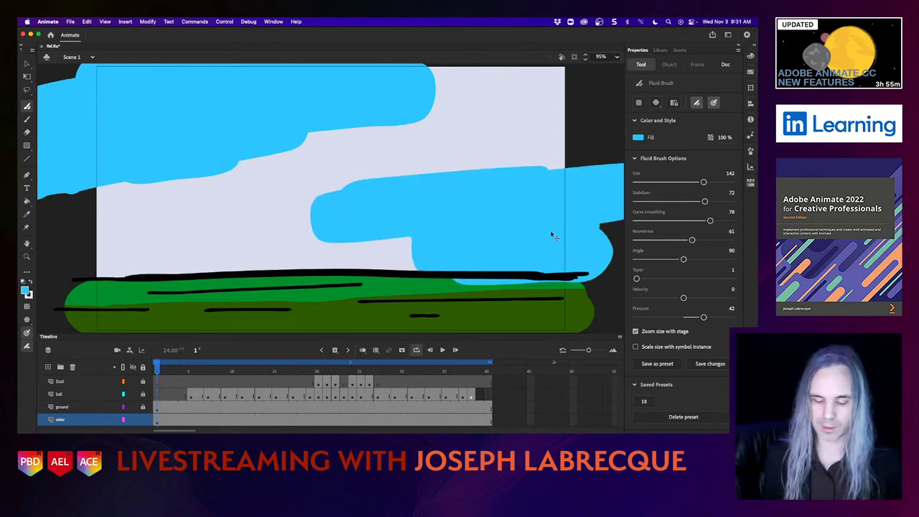
key(super+z)
mouse_move(584, 209)
mouse_down()
mouse_move(466, 154)
mouse_move(605, 145)
mouse_up()
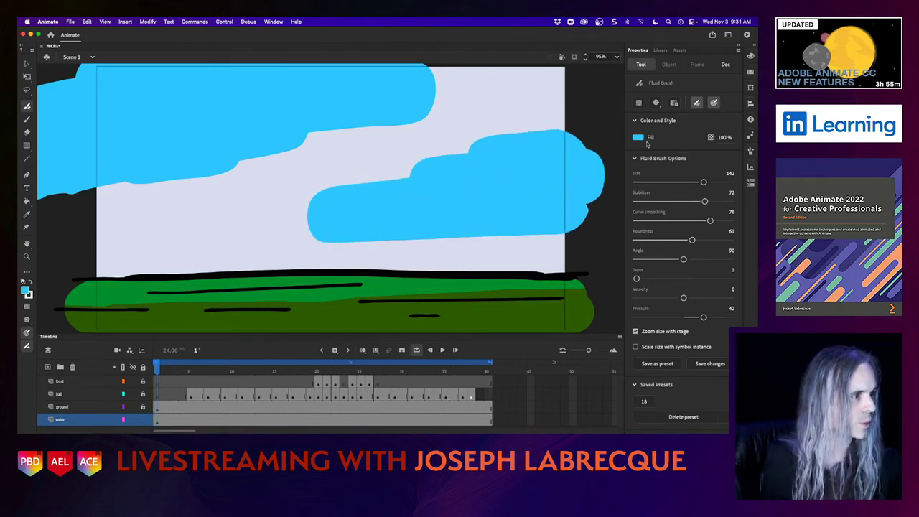
Switch the Fluid Brush to Paint Fills Only and reduce its size to 93
click(655, 104)
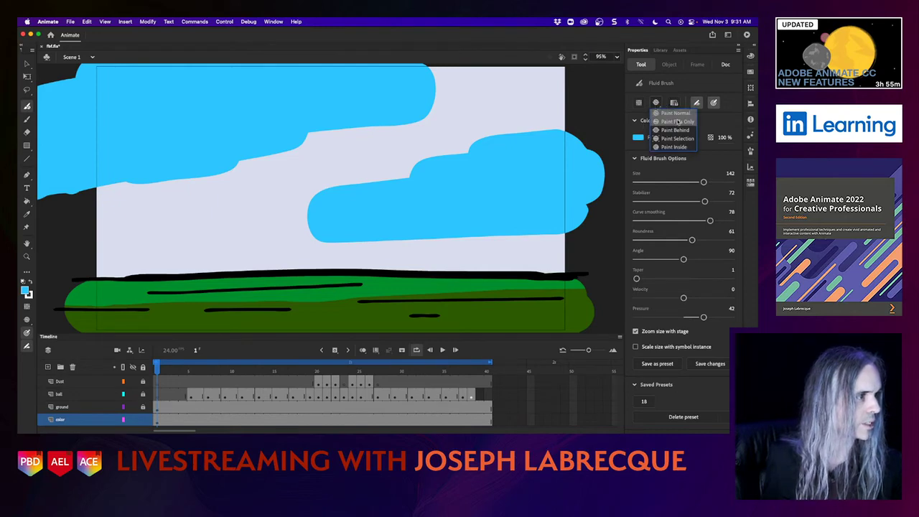
click(656, 109)
click(655, 104)
click(669, 124)
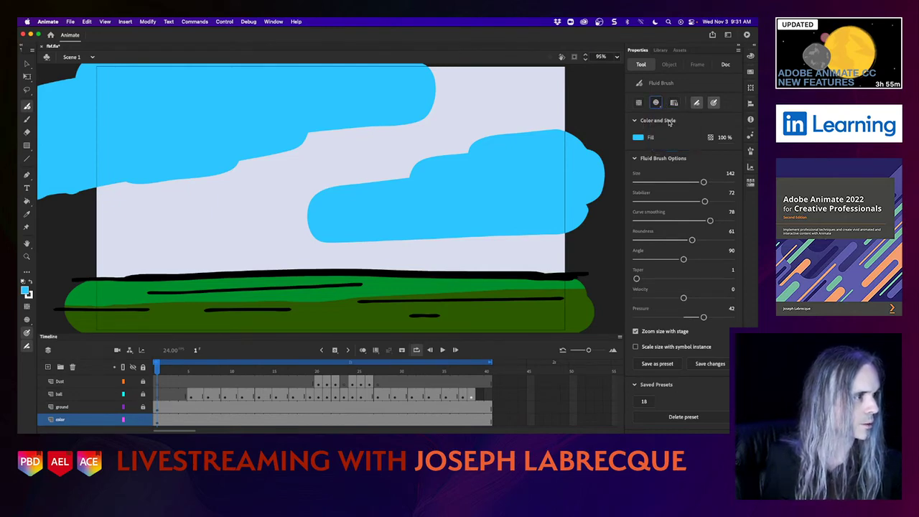
drag(703, 182, 680, 182)
Shade the lower parts of both clouds with the muted blue fill #7BC2DA
click(637, 137)
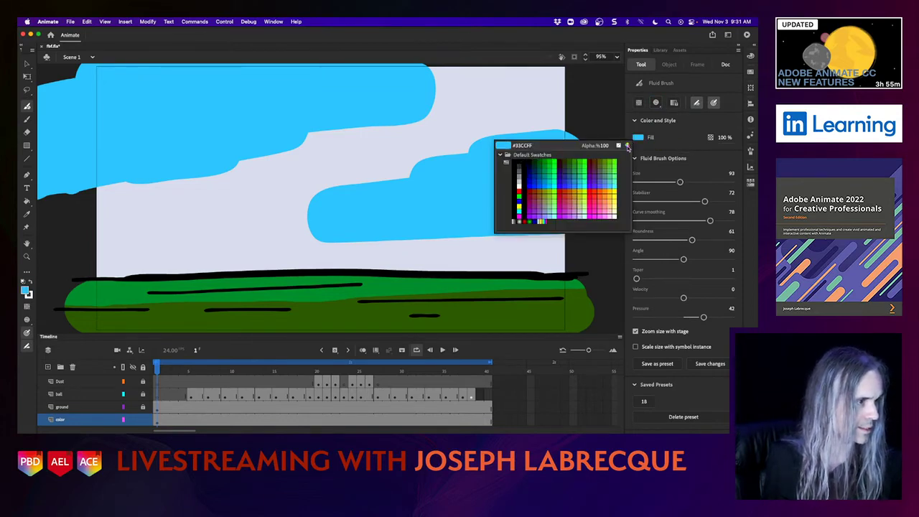
click(627, 146)
drag(301, 176, 285, 184)
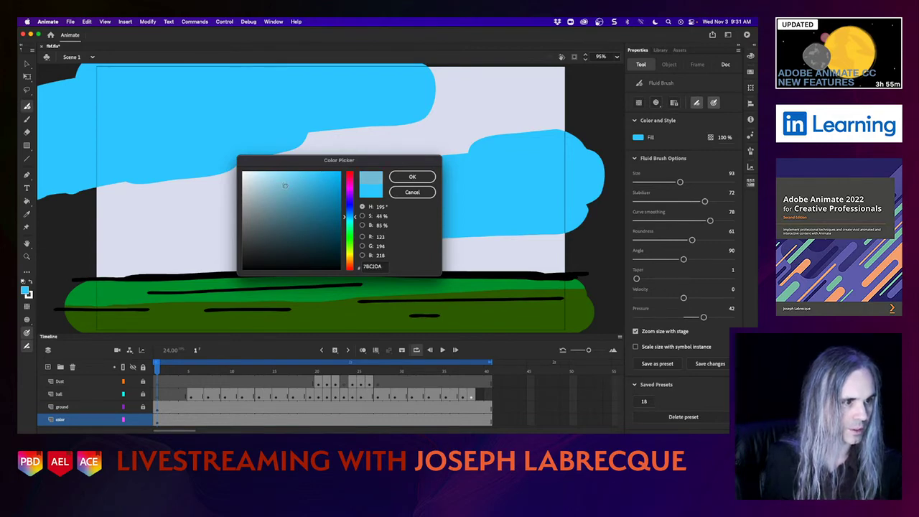
click(412, 178)
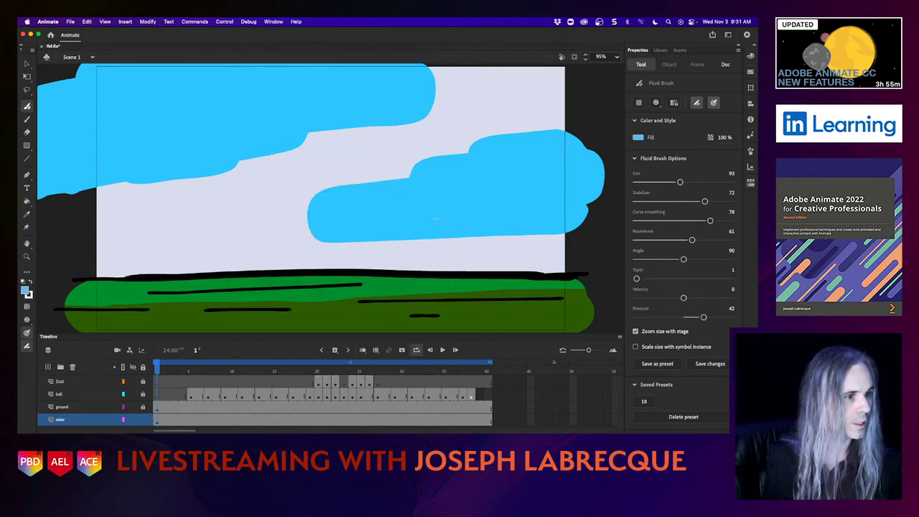
mouse_move(401, 235)
mouse_down()
mouse_move(607, 213)
mouse_move(522, 224)
mouse_move(544, 206)
mouse_move(595, 195)
mouse_move(480, 212)
mouse_move(420, 234)
mouse_move(269, 248)
mouse_up()
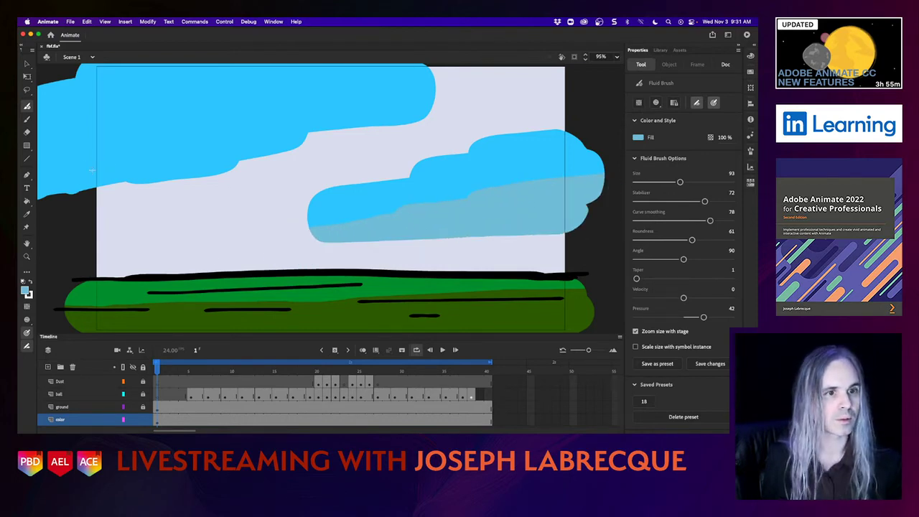
mouse_move(91, 170)
mouse_down()
mouse_move(291, 154)
mouse_move(340, 137)
mouse_move(336, 130)
mouse_move(463, 102)
mouse_move(215, 126)
mouse_move(176, 146)
mouse_move(265, 147)
mouse_move(127, 147)
mouse_move(54, 159)
mouse_move(131, 133)
mouse_move(57, 133)
mouse_up()
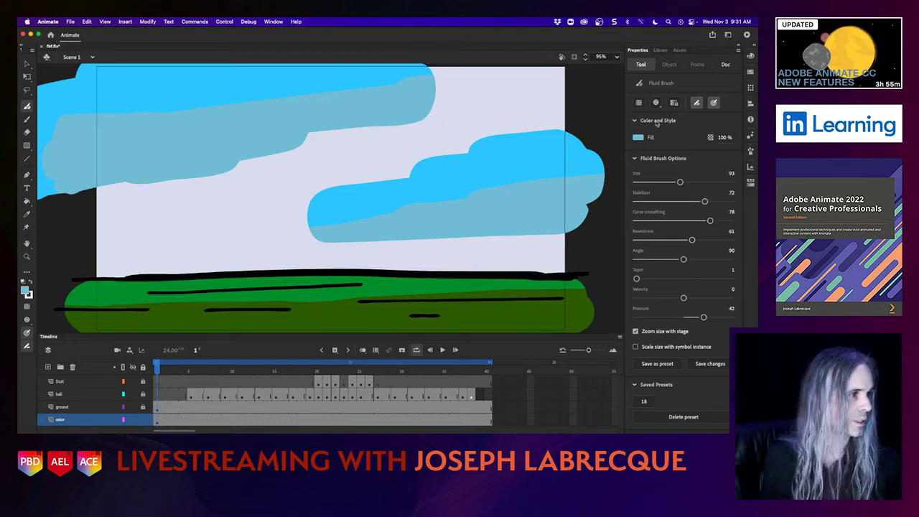
Set the stage colour to blue #0099FF and preview the animation in a test movie
click(725, 65)
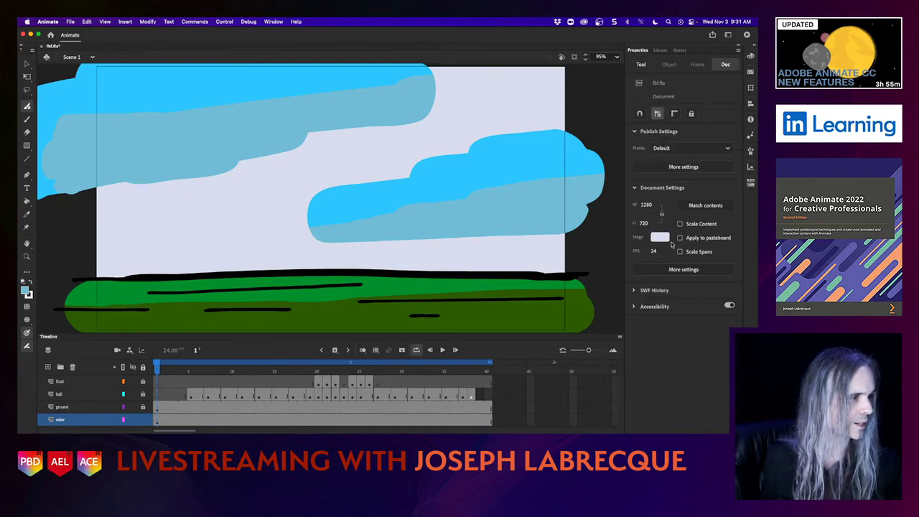
click(660, 237)
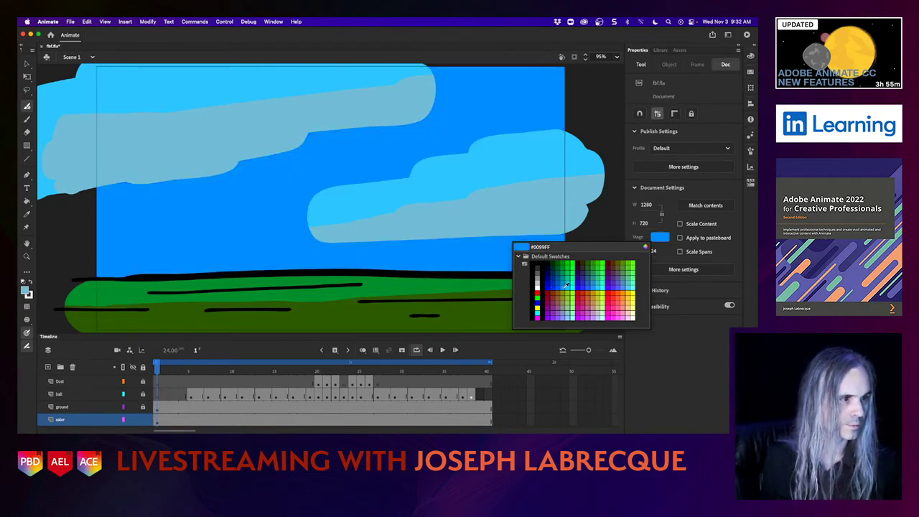
click(566, 285)
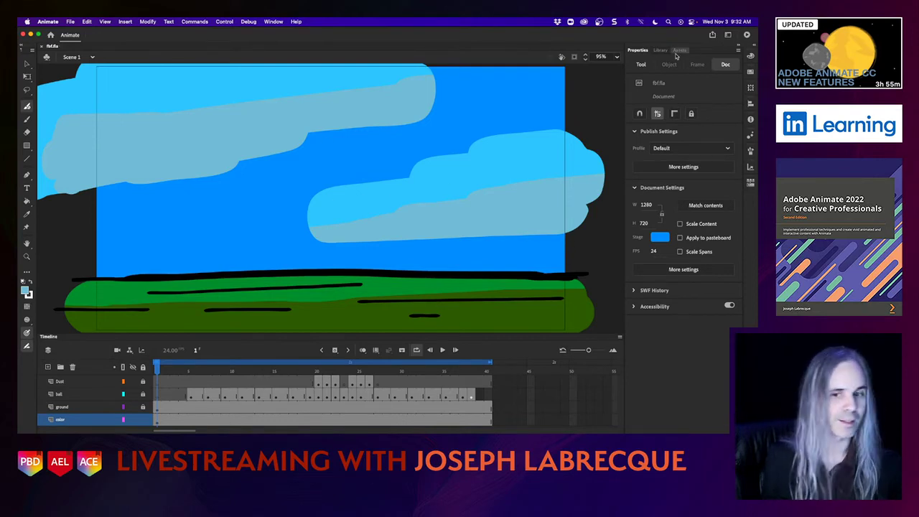
click(747, 35)
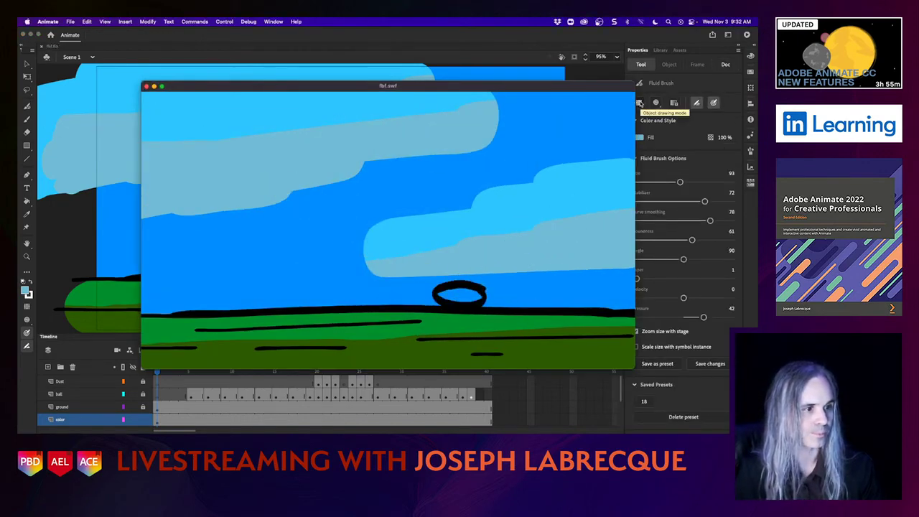
click(147, 86)
Add a keyframe at frame 3 of the ball layer and ready the black Fluid Brush with the saved 18 preset and onion skinning
click(174, 397)
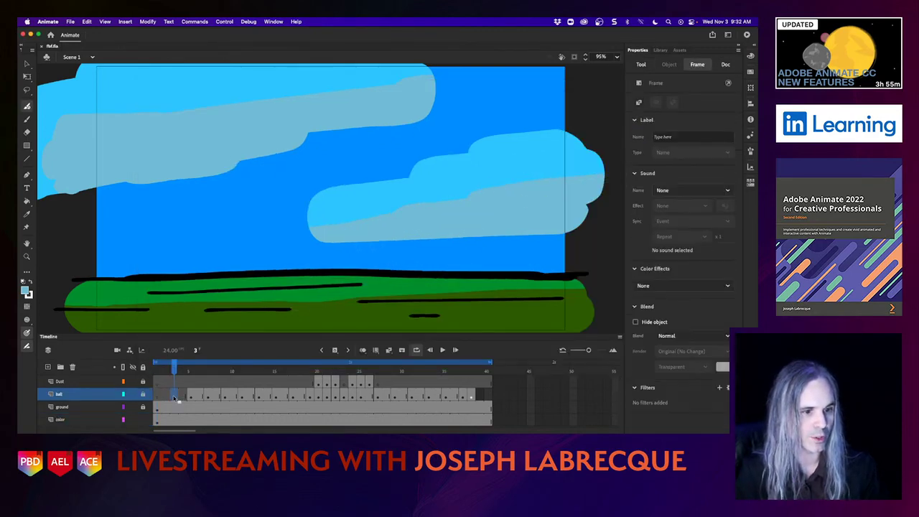
click(335, 350)
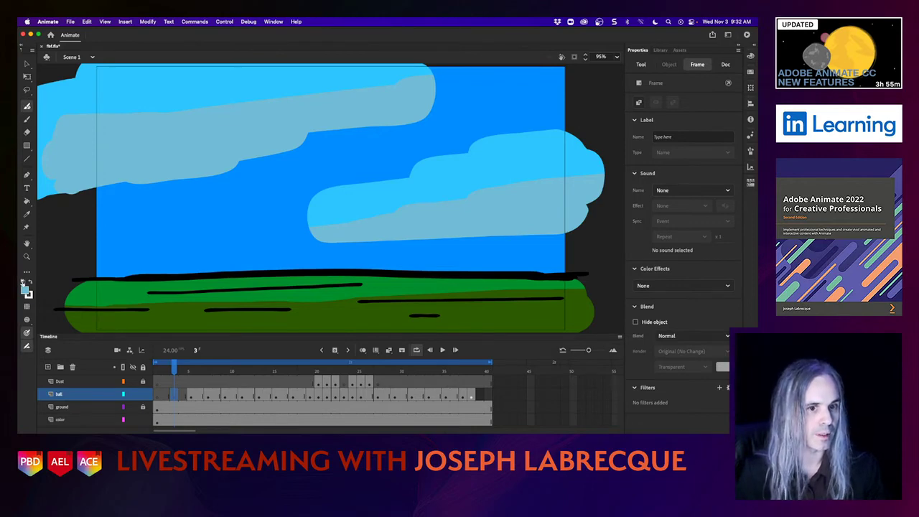
click(29, 283)
click(29, 282)
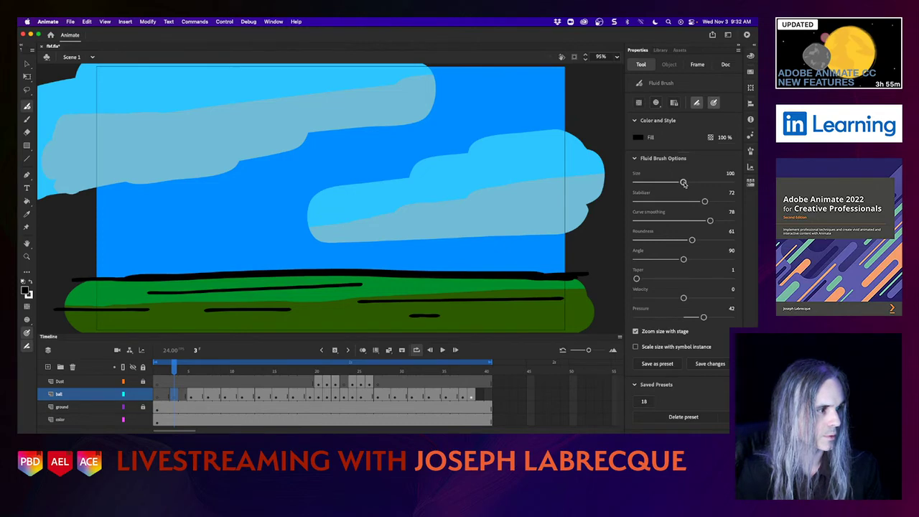
click(643, 402)
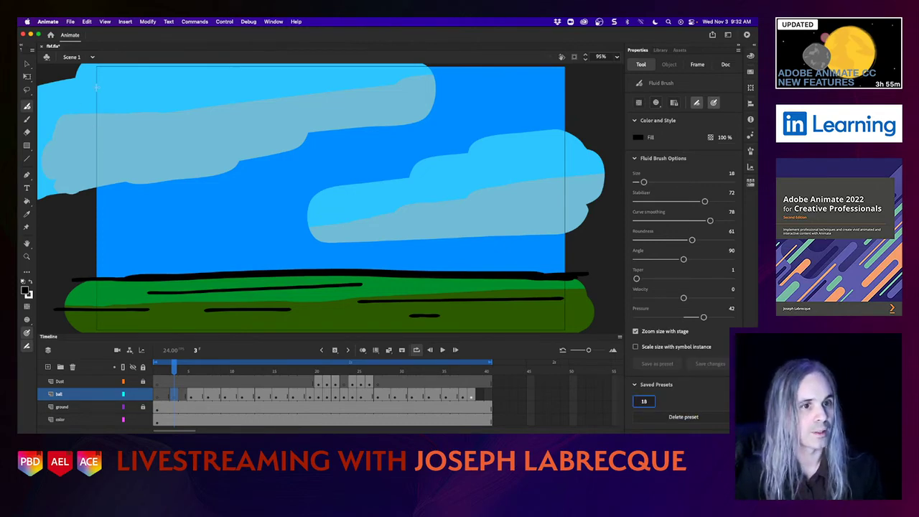
click(363, 349)
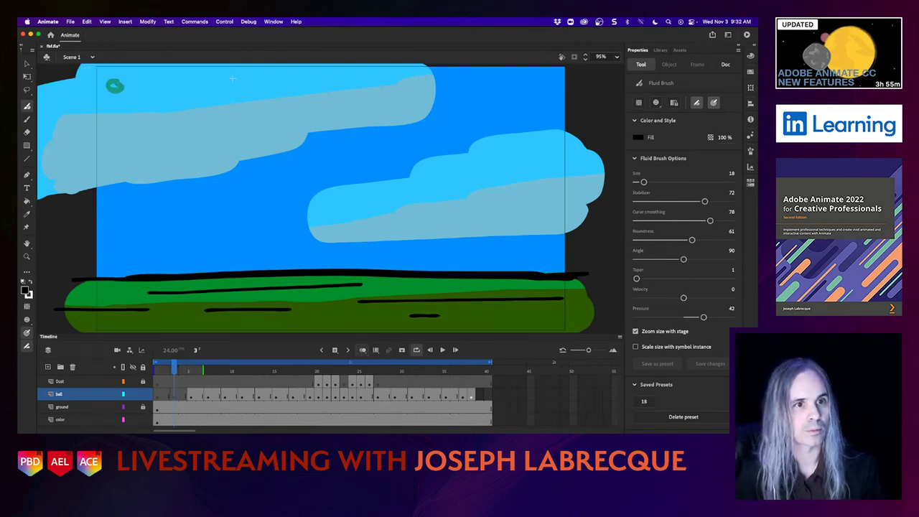
Set the Fluid Brush to Paint Normal and draw a black ball outline at frame 3, overlapping the stage's upper-left corner
click(656, 103)
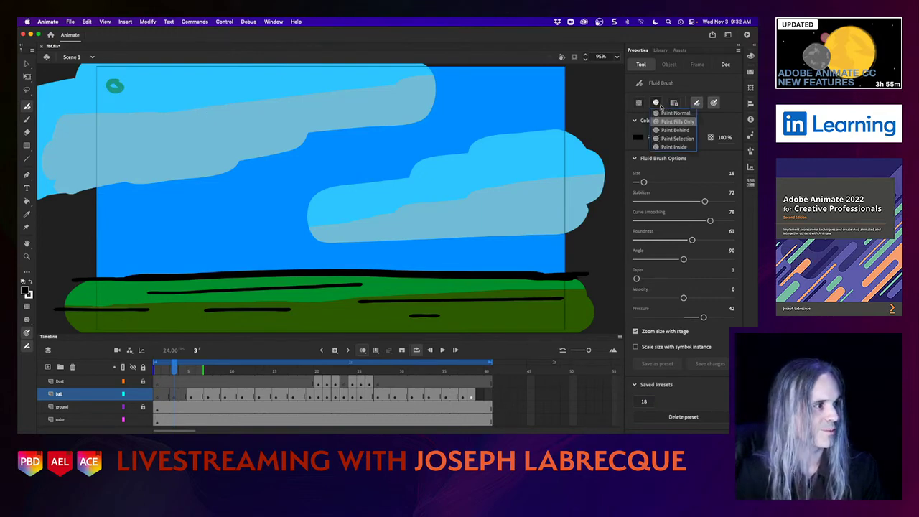
click(656, 102)
click(656, 103)
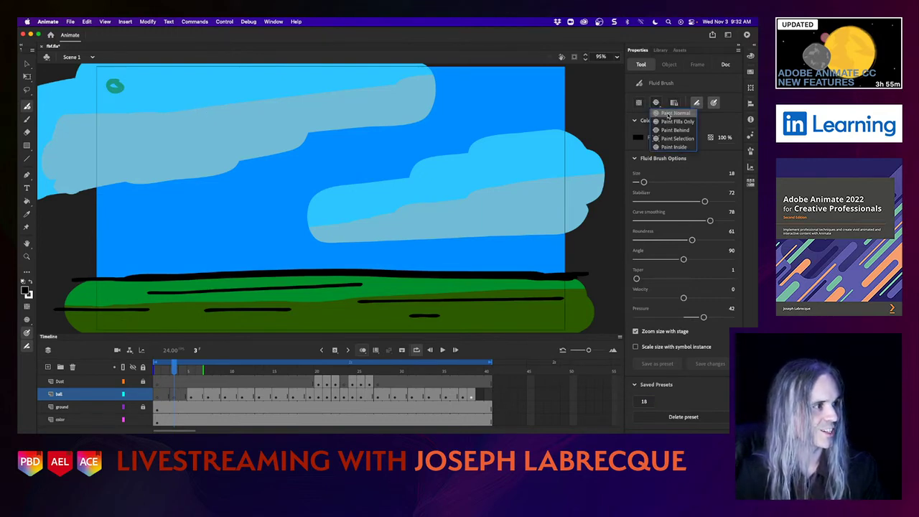
mouse_move(100, 68)
mouse_down()
mouse_move(80, 74)
mouse_move(104, 76)
mouse_up()
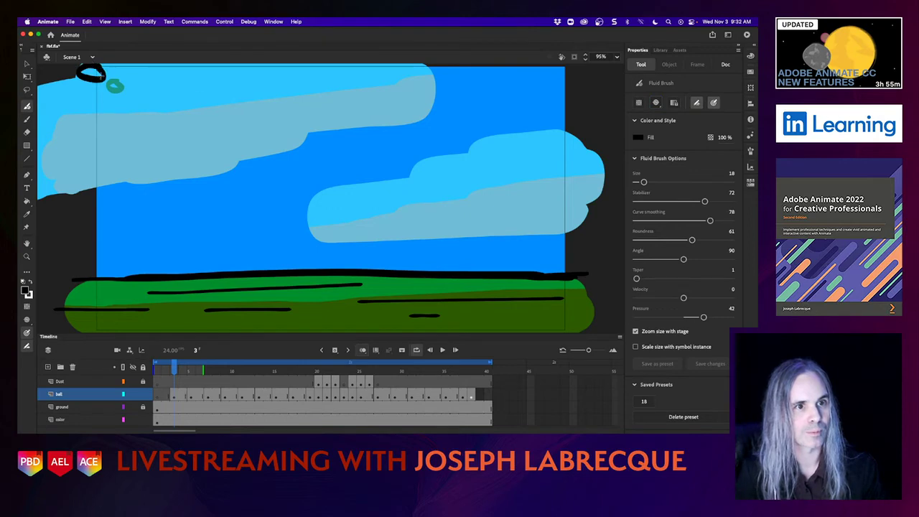
Scale the new frame 3 ball outline down to about 54 × 35 px with Free Transform, keeping it at the stage's upper-left corner
mouse_move(173, 370)
mouse_down()
mouse_move(237, 370)
mouse_move(157, 368)
mouse_move(237, 370)
mouse_move(186, 370)
mouse_up()
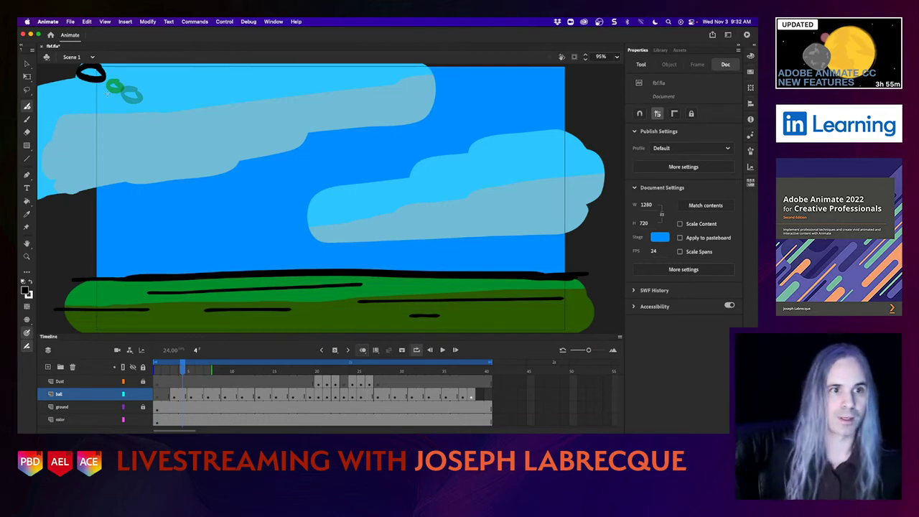
click(26, 64)
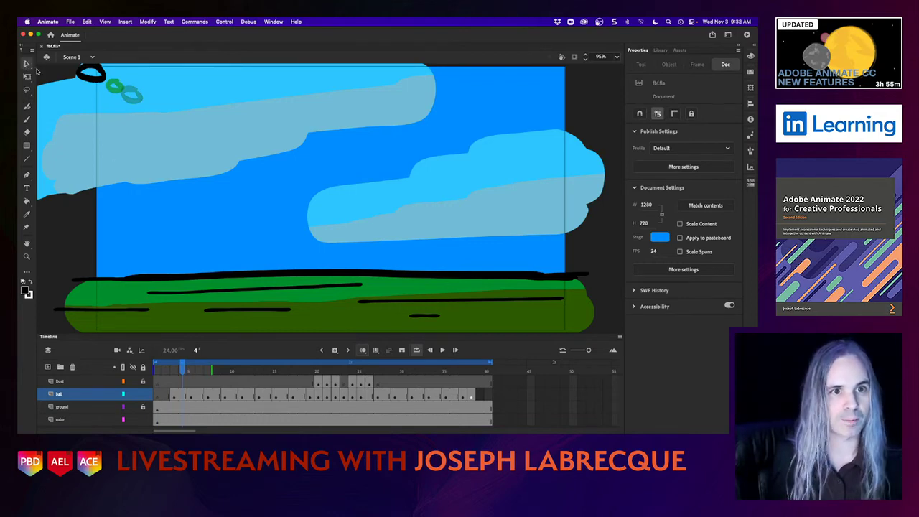
click(101, 79)
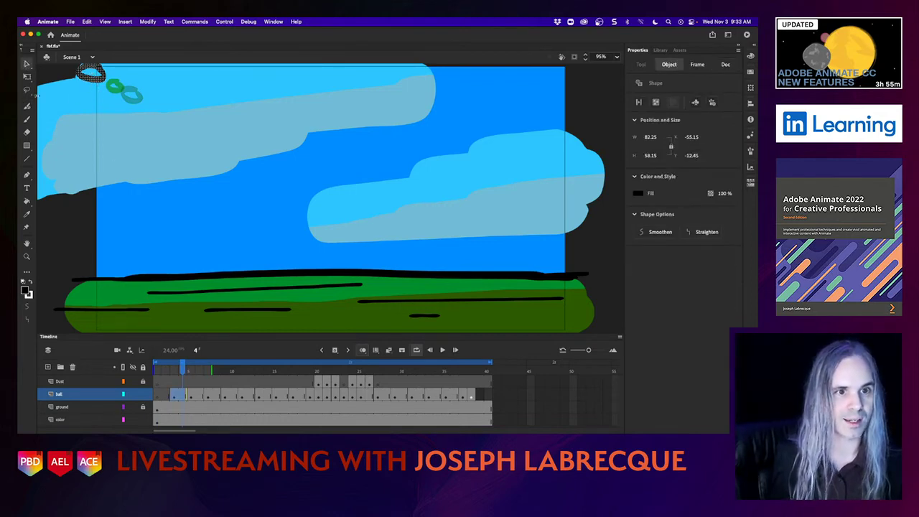
click(27, 76)
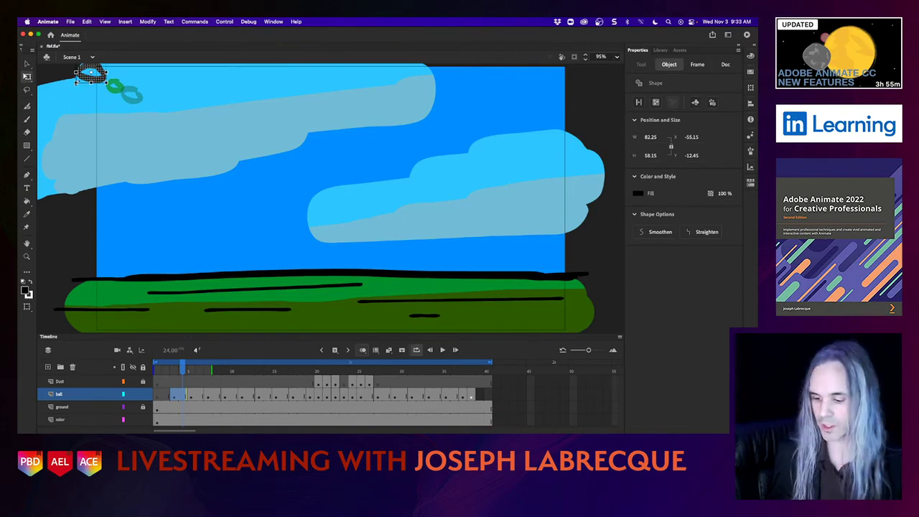
drag(76, 84, 101, 81)
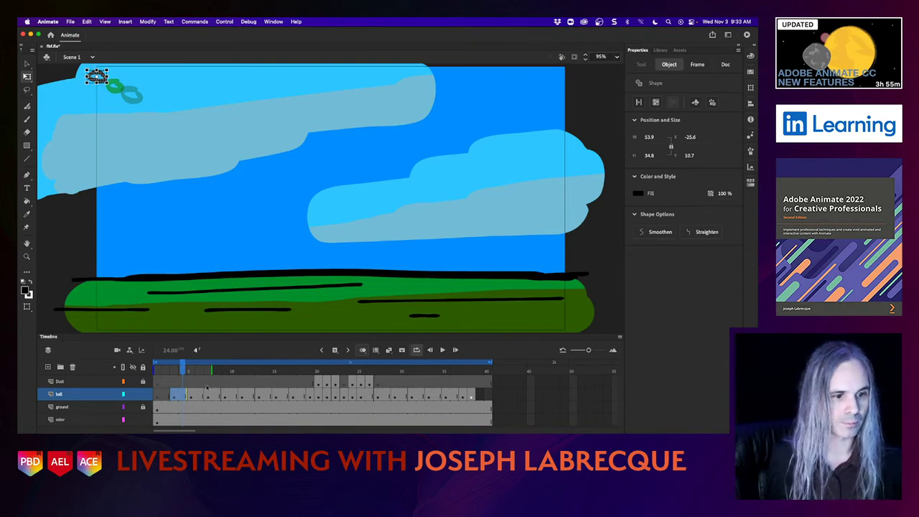
Return to the start of the timeline and preview the animation in a test movie
drag(184, 369, 126, 377)
click(745, 36)
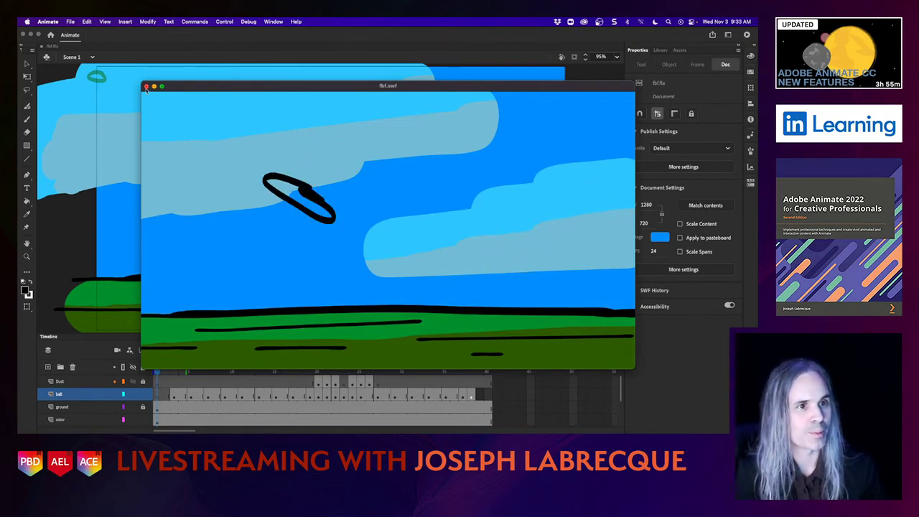
key(super+w)
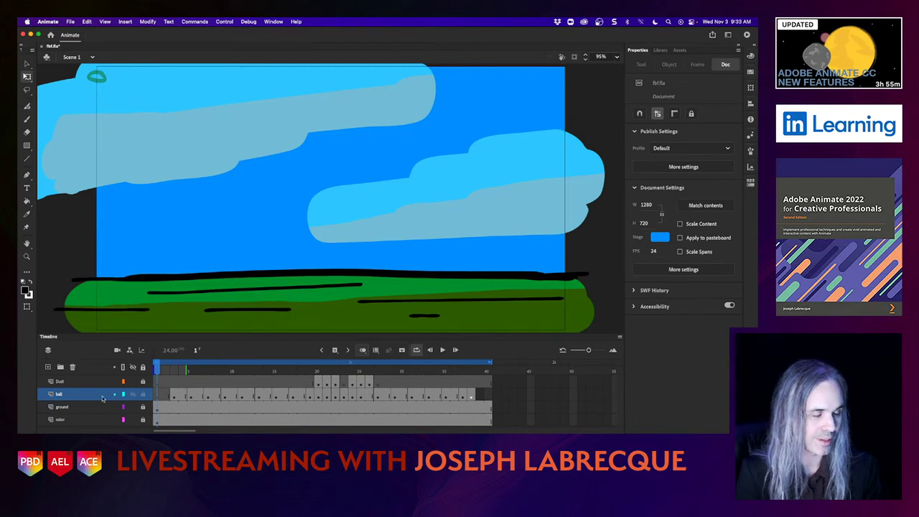
Go to frame 17 and turn off onion skinning
click(175, 382)
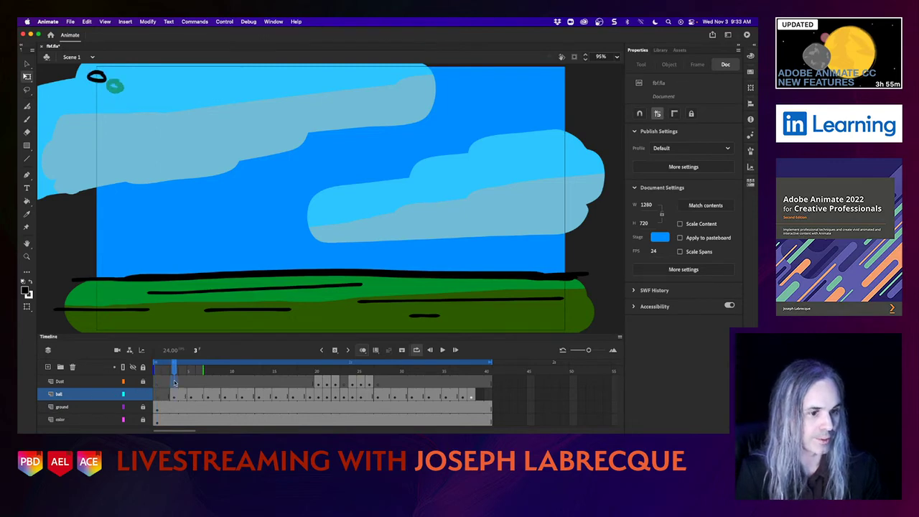
click(292, 374)
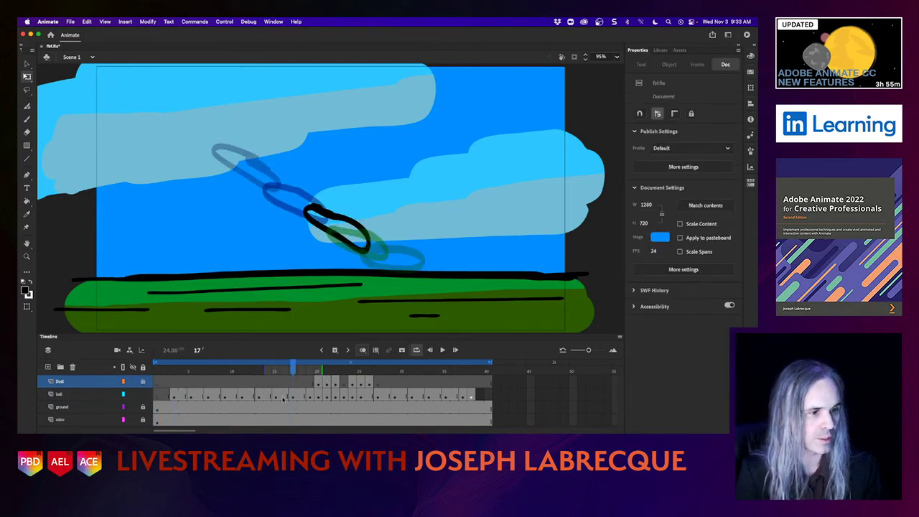
click(362, 349)
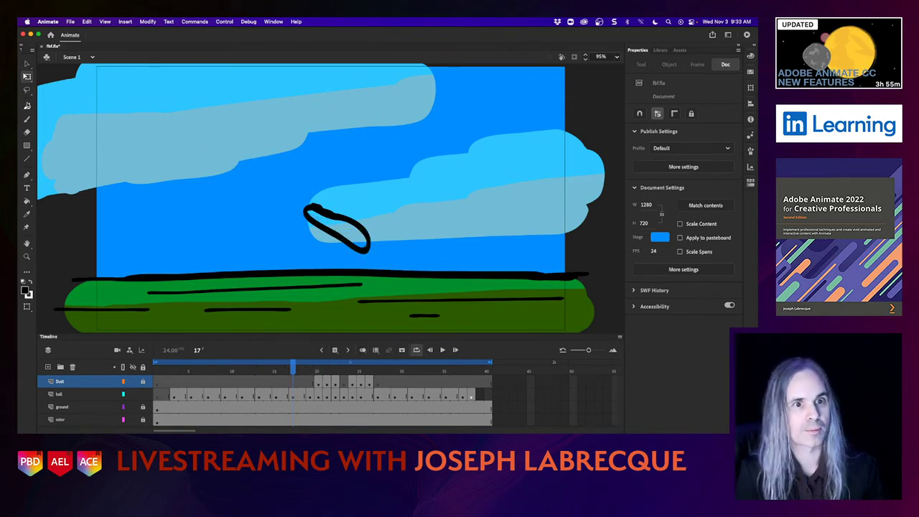
Paint the ball outline solid black at frame 17 of the ball layer, using the Fluid Brush in Paint Normal mode
click(27, 106)
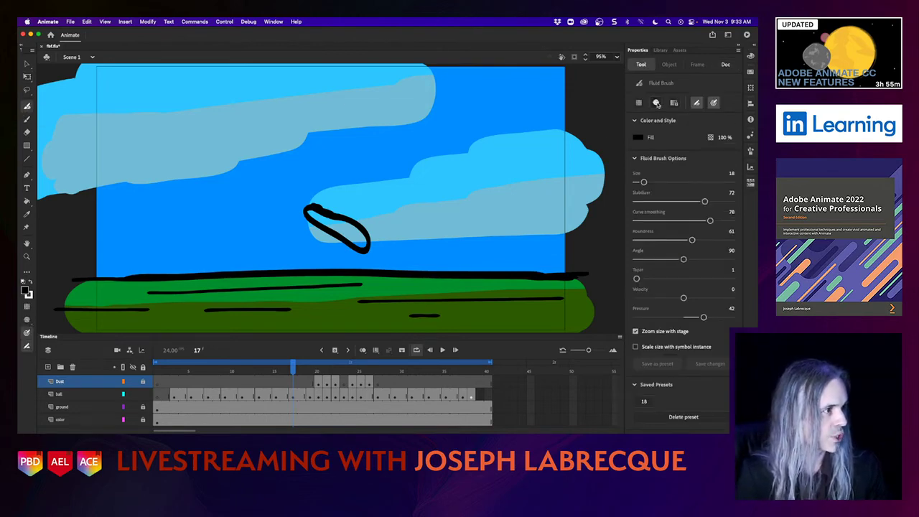
click(655, 103)
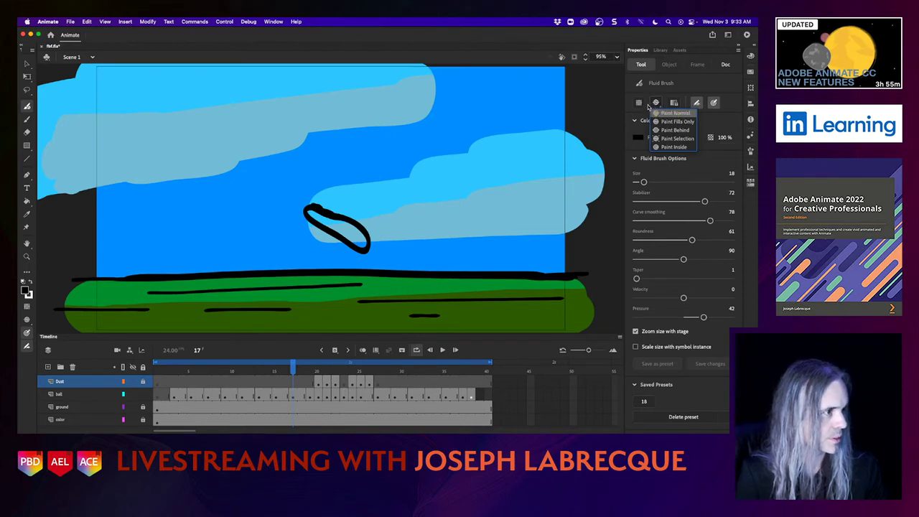
click(729, 119)
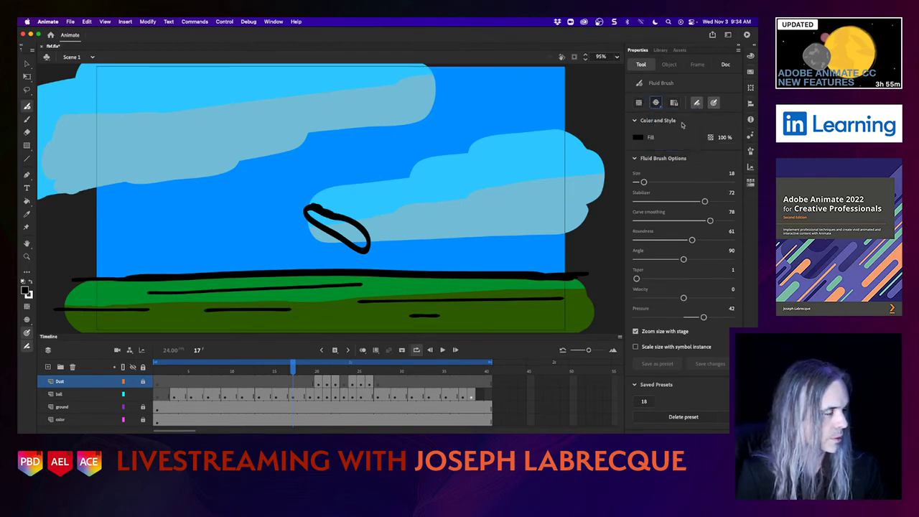
click(655, 103)
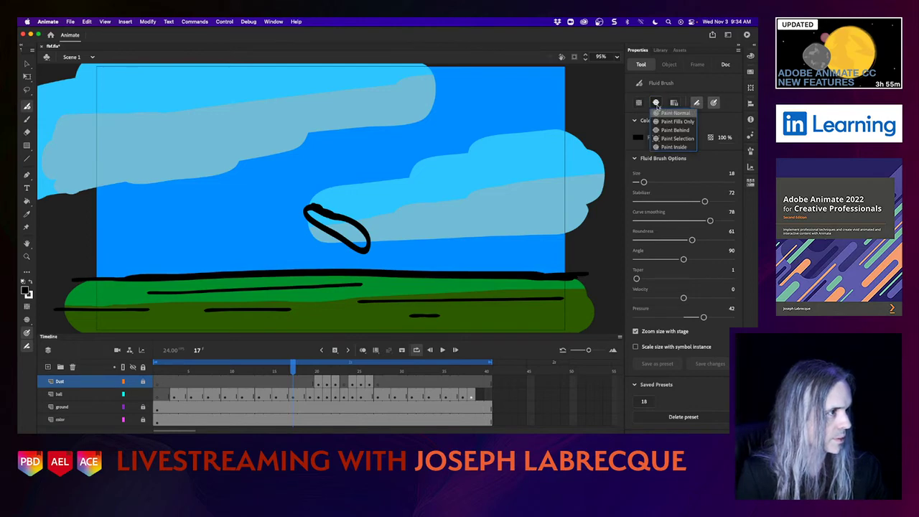
click(688, 118)
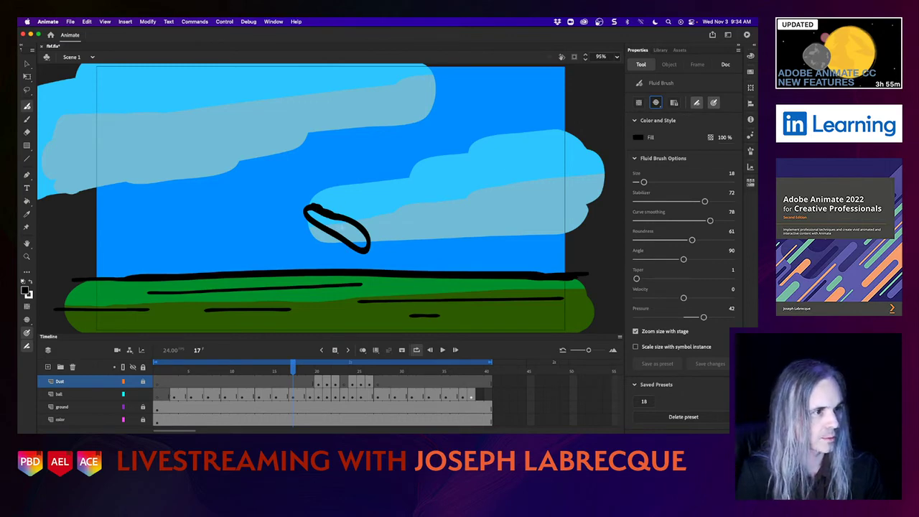
click(340, 227)
click(426, 246)
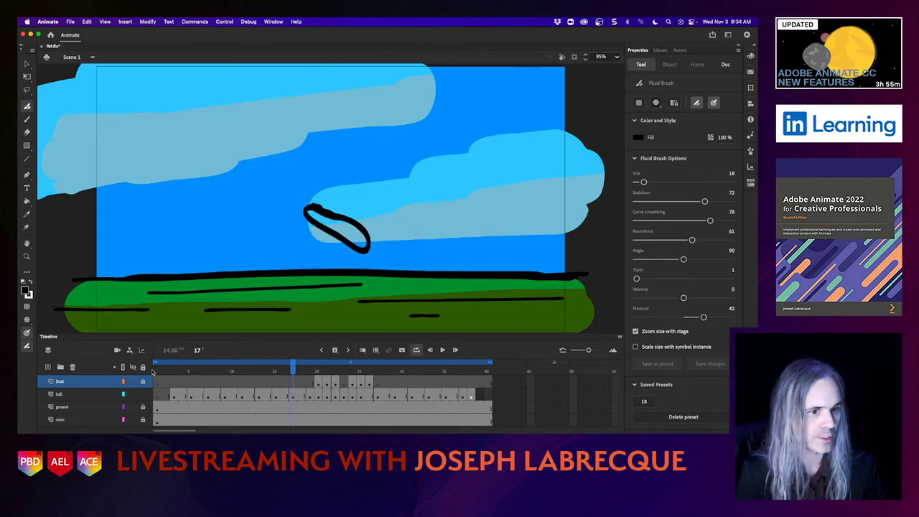
click(293, 396)
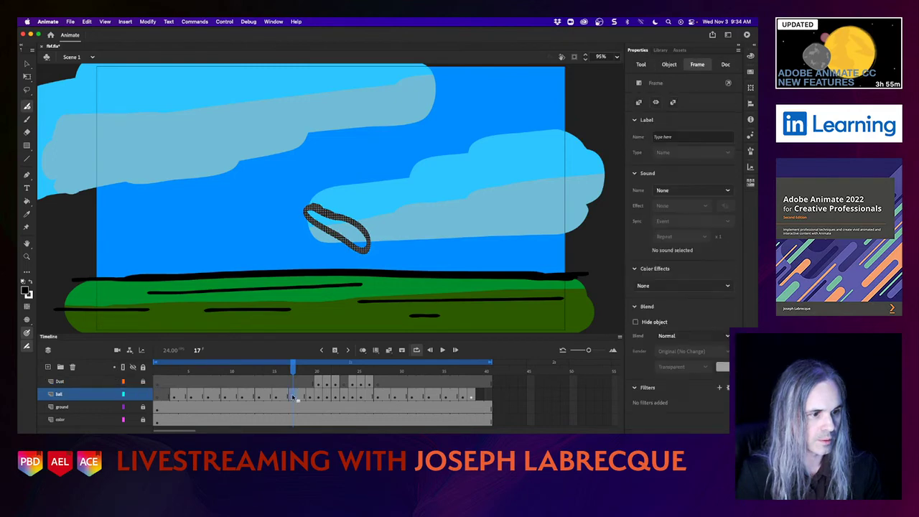
mouse_move(339, 226)
mouse_down()
mouse_move(311, 218)
mouse_move(335, 220)
mouse_move(365, 246)
mouse_move(332, 219)
mouse_move(357, 237)
mouse_move(342, 224)
mouse_move(356, 228)
mouse_up()
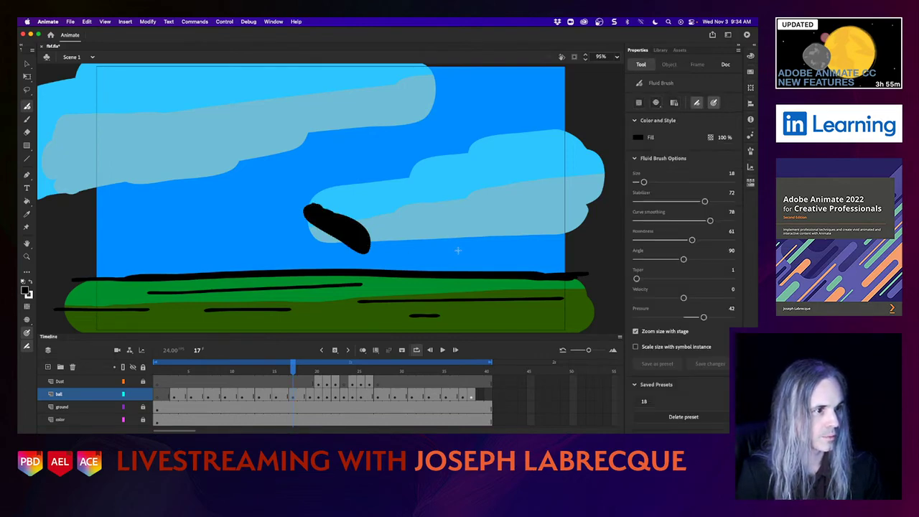
Increase the Fluid Brush size to 25 and paint the ball solid black at frame 15
click(276, 370)
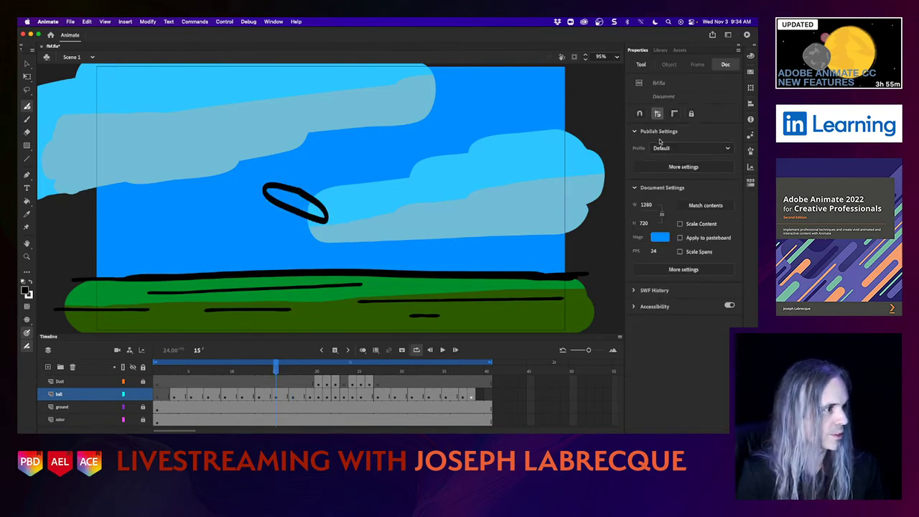
click(641, 66)
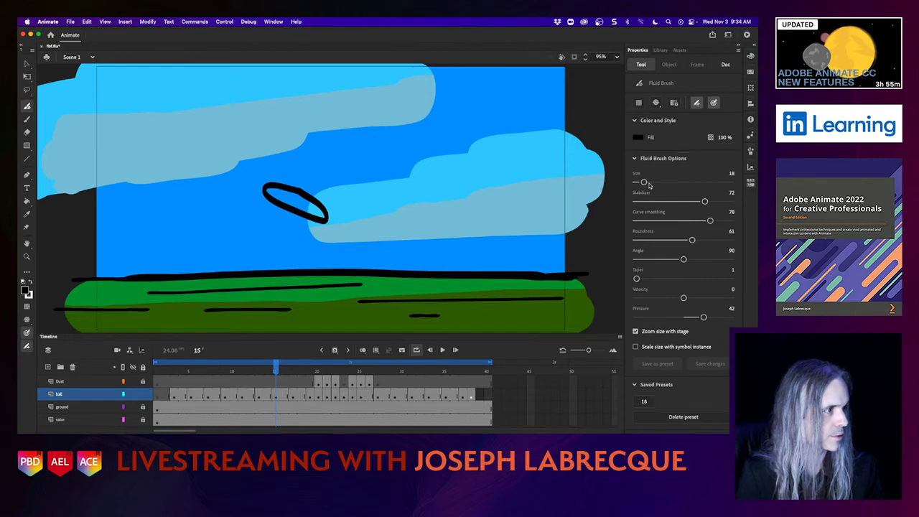
drag(649, 185, 648, 185)
mouse_move(284, 201)
mouse_down()
mouse_move(300, 195)
mouse_move(265, 191)
mouse_move(291, 201)
mouse_move(287, 190)
mouse_move(323, 214)
mouse_move(291, 205)
mouse_up()
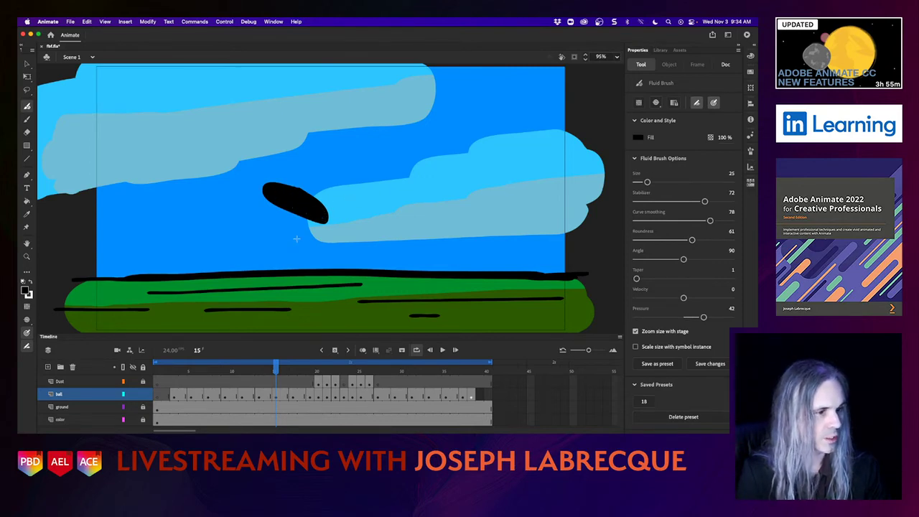
Paint the inside of the ball outlines solid black at frames 13 and 11
click(259, 370)
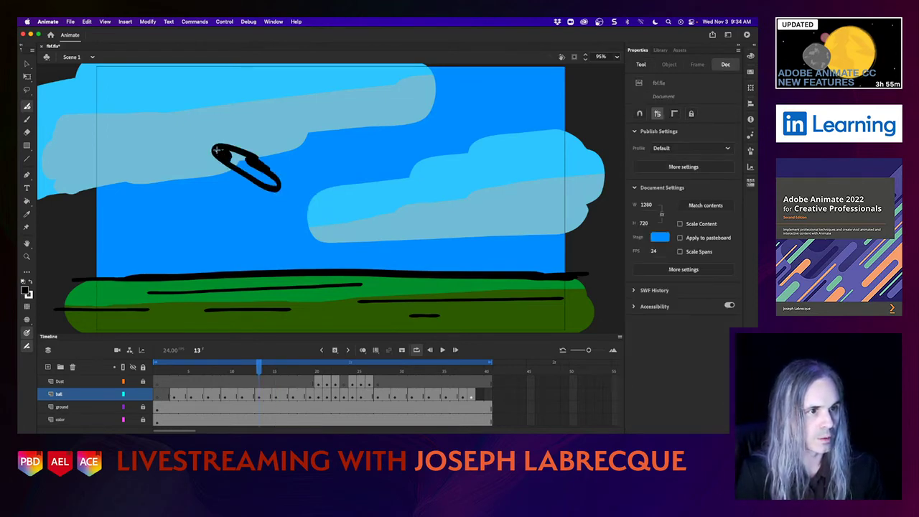
mouse_move(217, 149)
mouse_down()
mouse_move(278, 185)
mouse_move(253, 172)
mouse_up()
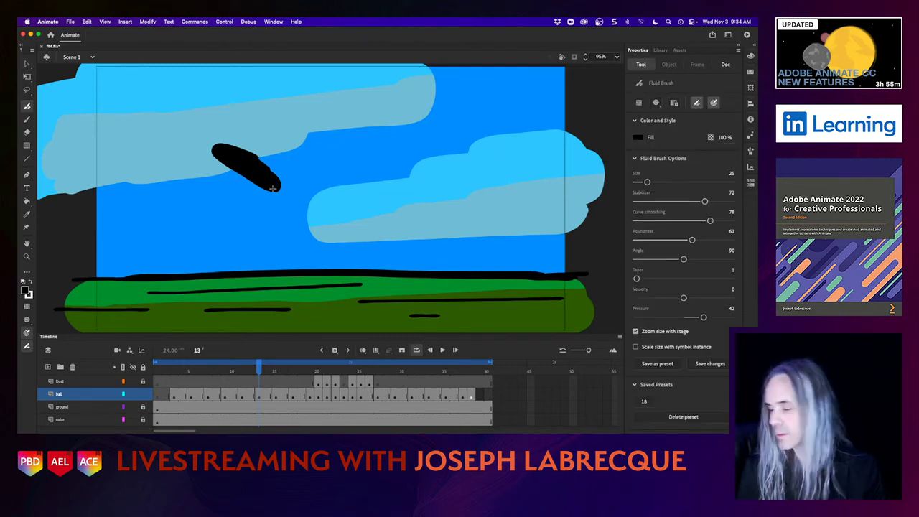
click(241, 370)
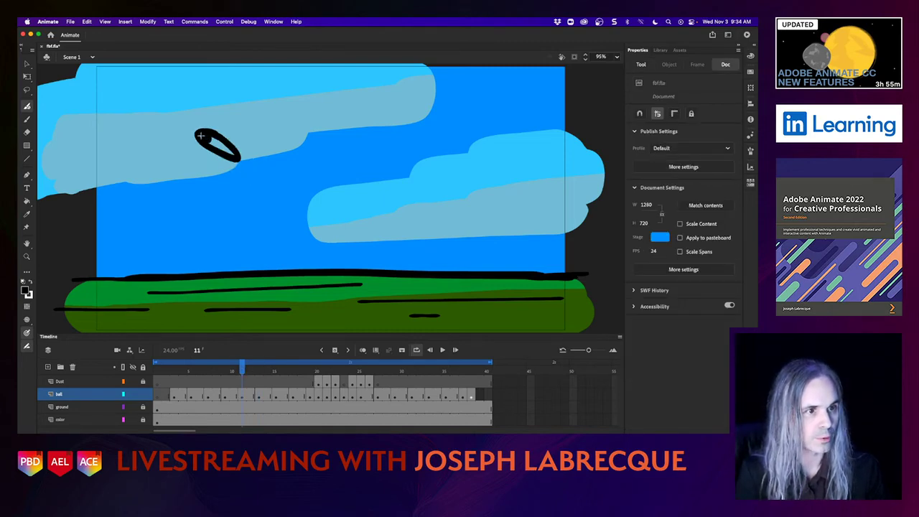
drag(201, 135, 227, 148)
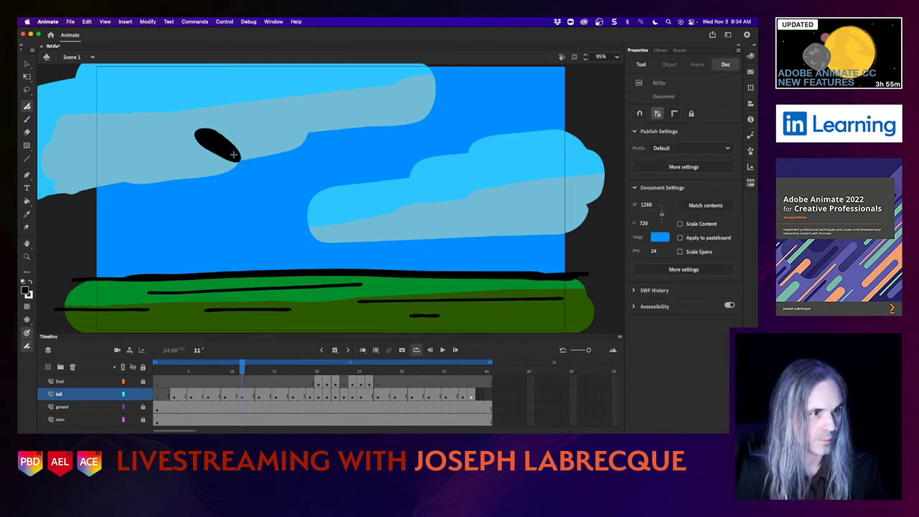
Paint the ball outlines solid black at frames 9, 7, 5 and 3, and scrub back to frame 17 to review them
click(225, 370)
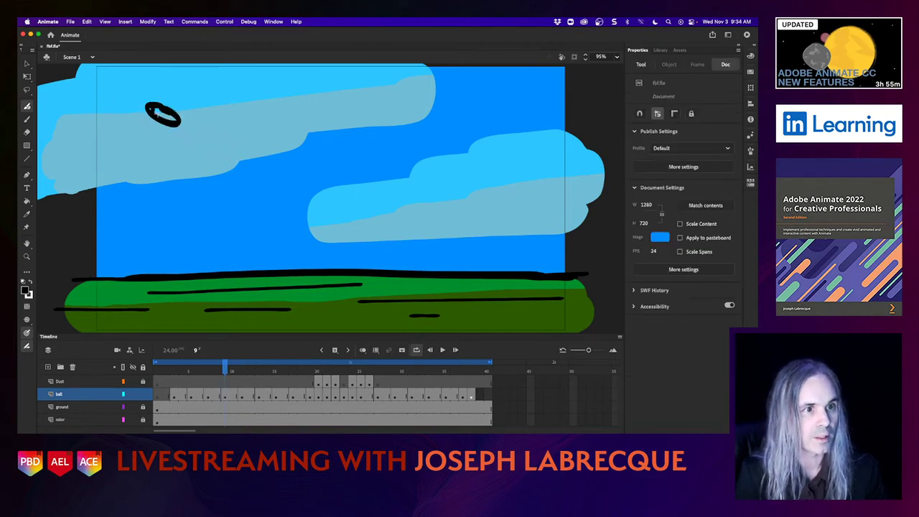
drag(155, 113, 172, 121)
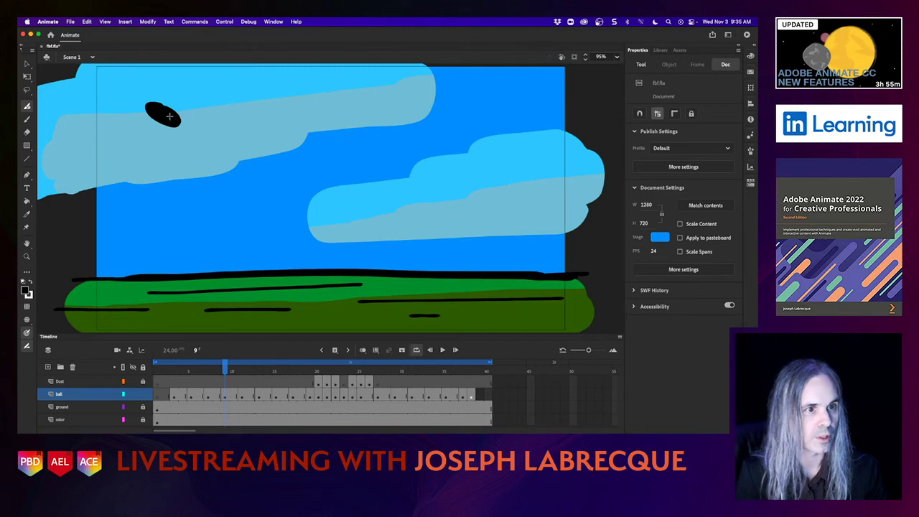
click(206, 371)
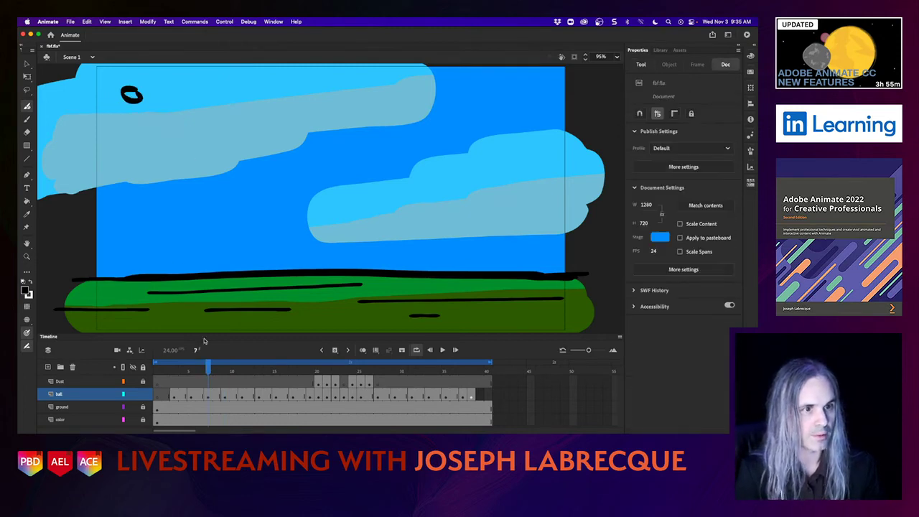
mouse_move(126, 93)
mouse_down()
mouse_move(135, 98)
mouse_move(128, 93)
mouse_up()
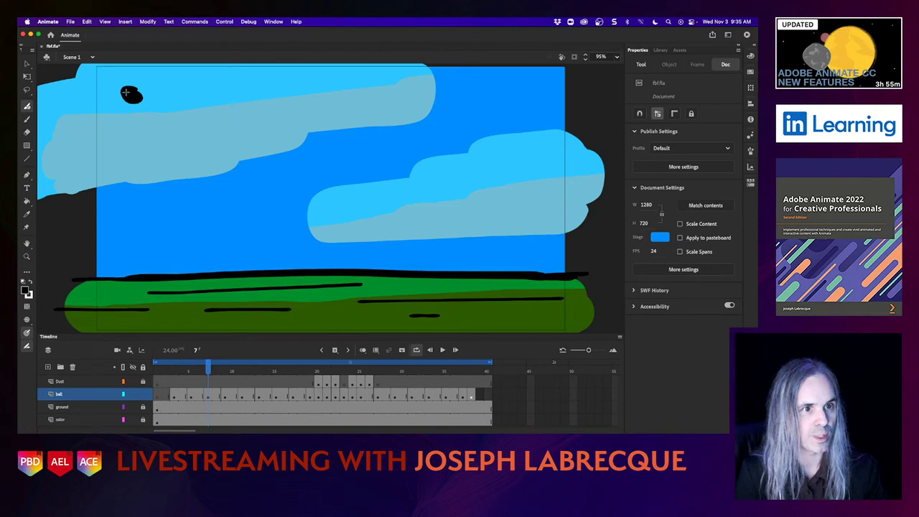
click(190, 371)
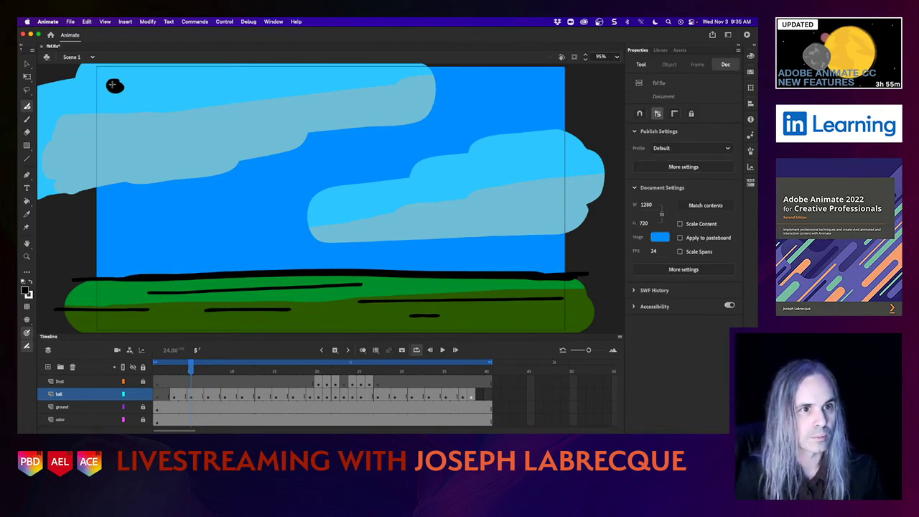
click(172, 372)
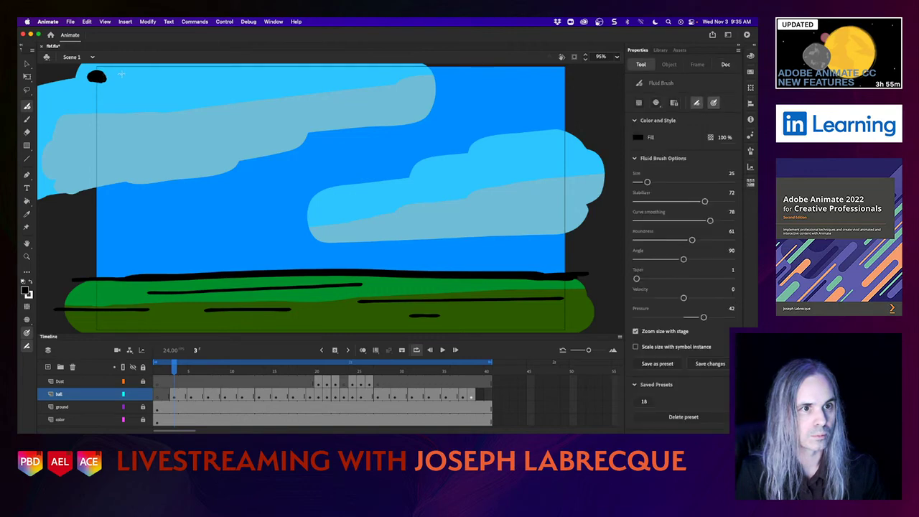
drag(174, 370, 298, 386)
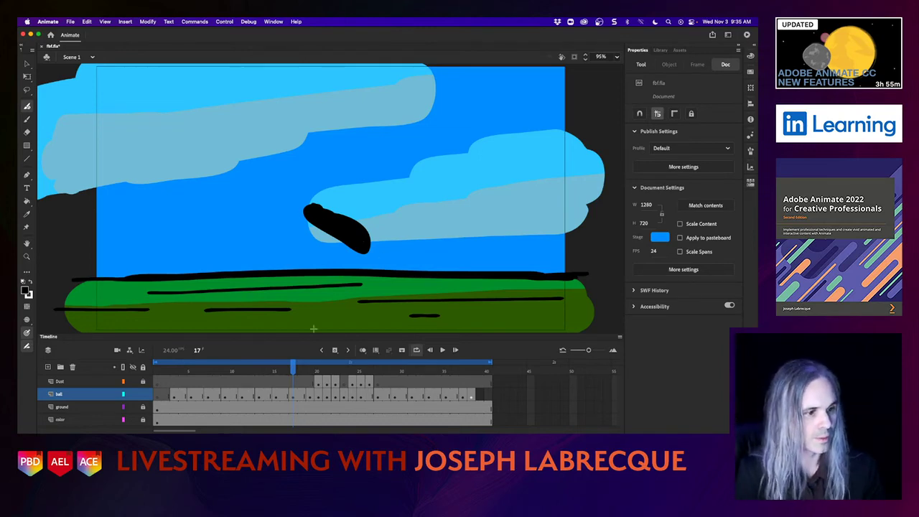
Paint the ball outlines solid black at frames 19 and 20 of the ball layer
drag(292, 370, 310, 371)
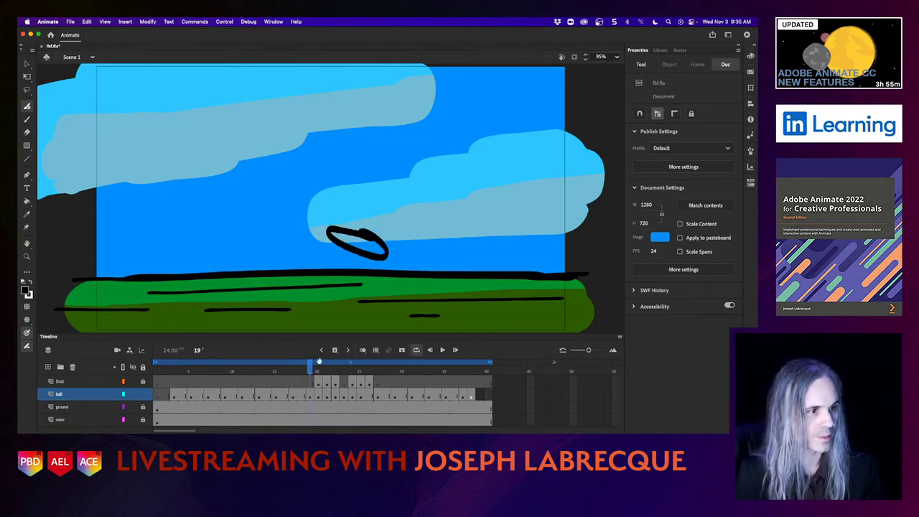
mouse_move(374, 244)
mouse_down()
mouse_move(331, 233)
mouse_move(374, 244)
mouse_up()
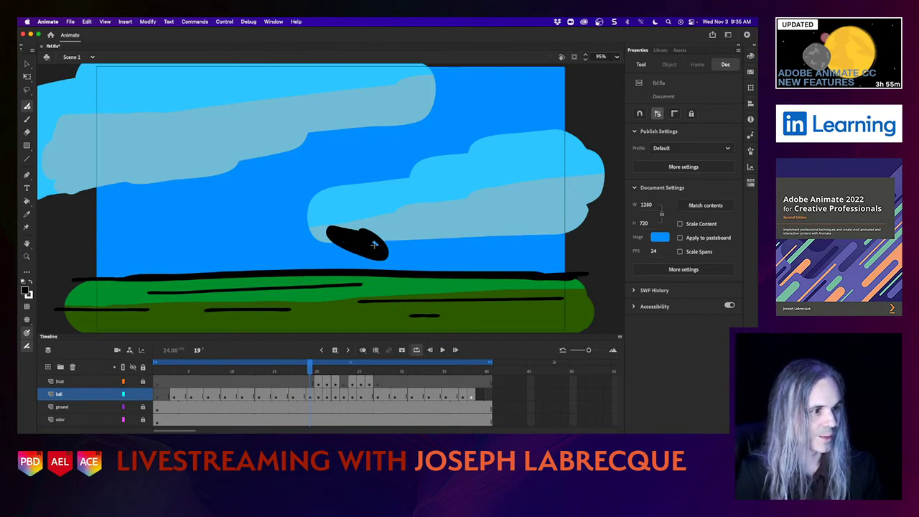
click(318, 370)
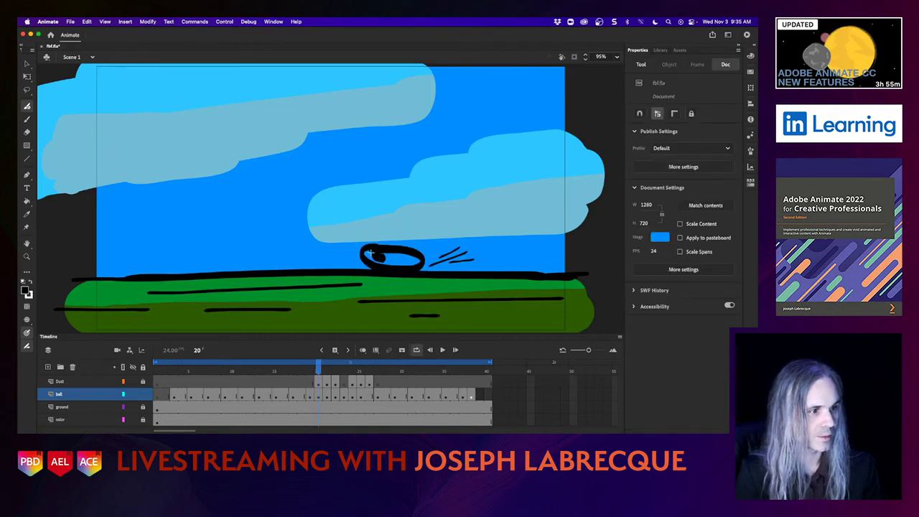
mouse_move(369, 254)
mouse_down()
mouse_move(385, 264)
mouse_move(416, 257)
mouse_move(380, 252)
mouse_move(395, 259)
mouse_move(392, 269)
mouse_up()
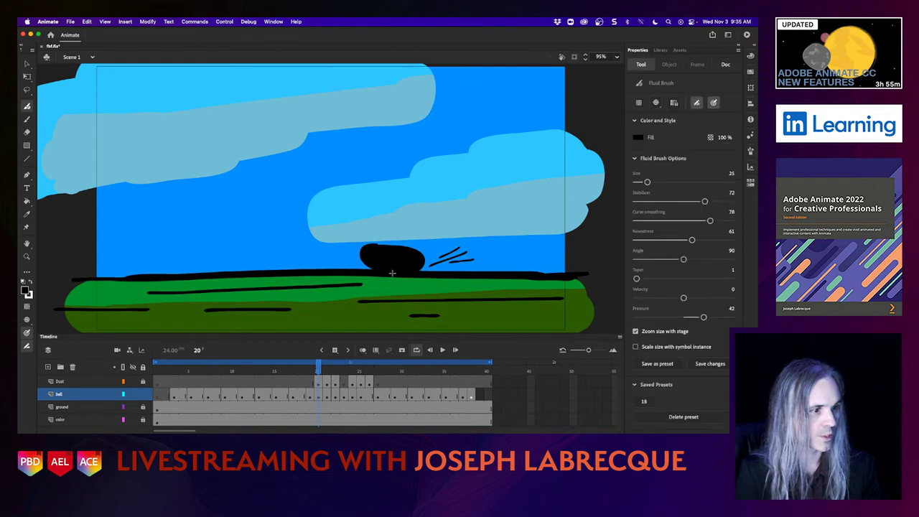
Paint the inside of the squashed ball outlines solid black at frames 21 and 22
click(328, 371)
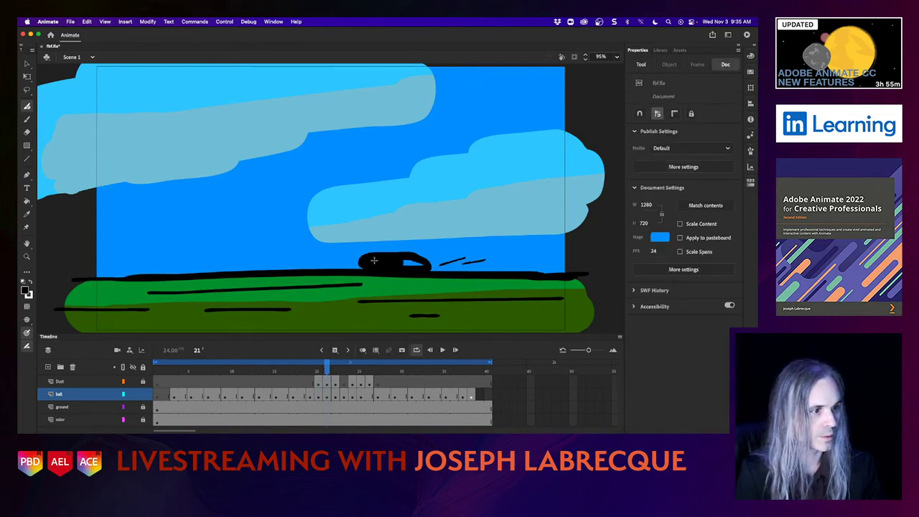
drag(373, 260, 420, 266)
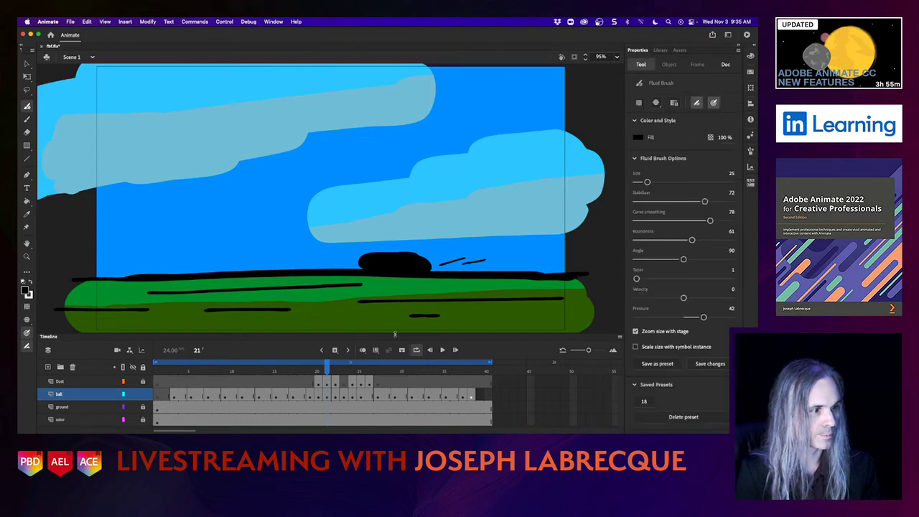
click(334, 373)
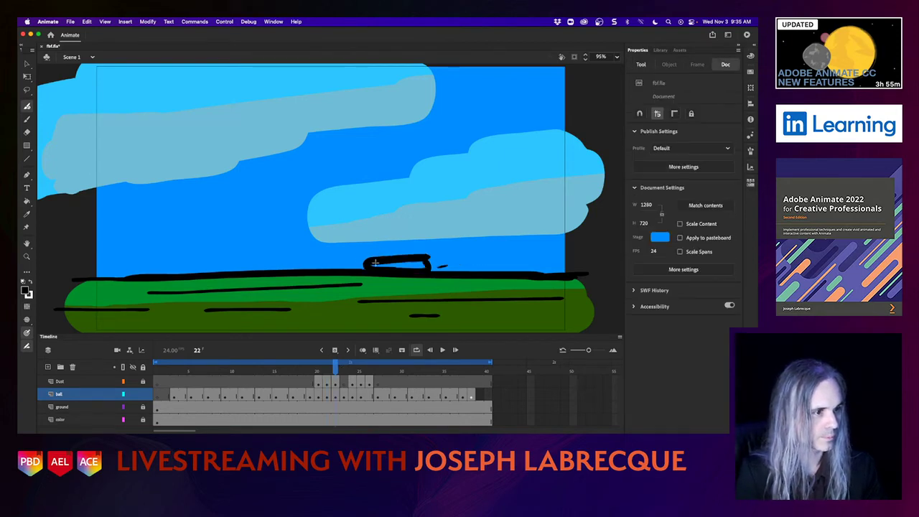
mouse_move(373, 266)
mouse_down()
mouse_move(404, 265)
mouse_move(376, 267)
mouse_up()
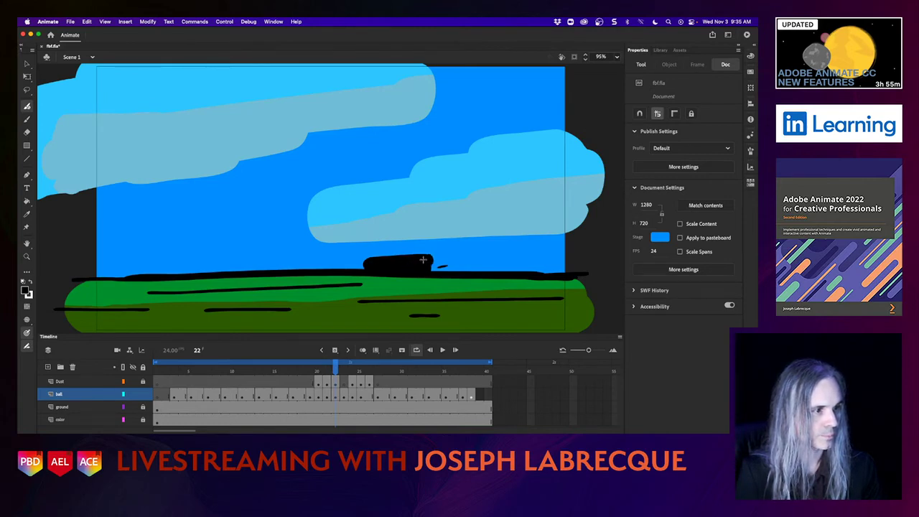
key(b)
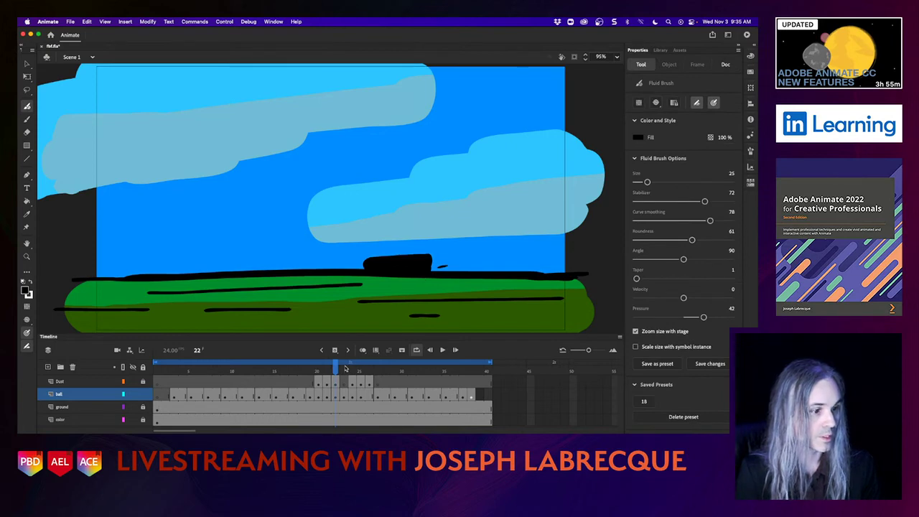
Paint the ball outlines solid black at frames 23, 24 and 25 as the ball leaves the ground
click(344, 367)
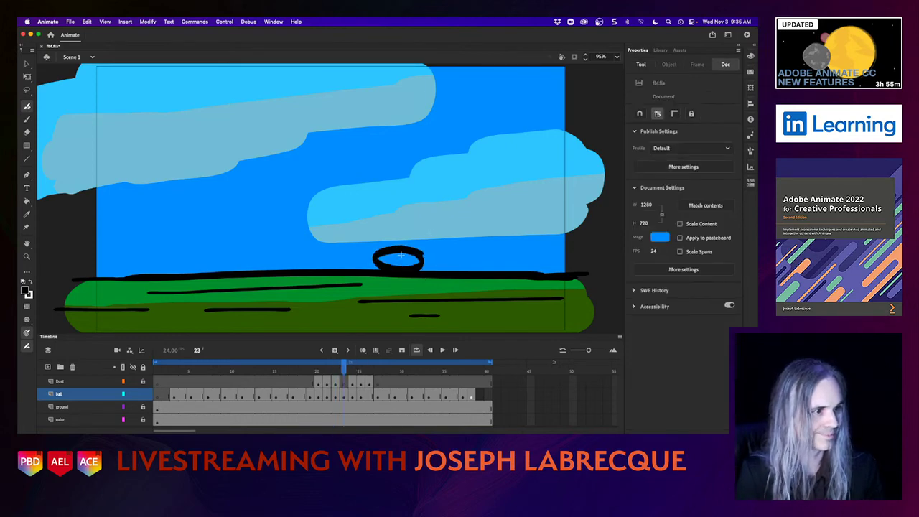
mouse_move(400, 255)
mouse_down()
mouse_move(388, 264)
mouse_move(415, 263)
mouse_move(392, 256)
mouse_move(418, 257)
mouse_move(420, 247)
mouse_move(402, 247)
mouse_move(387, 252)
mouse_move(391, 260)
mouse_move(416, 252)
mouse_up()
click(357, 370)
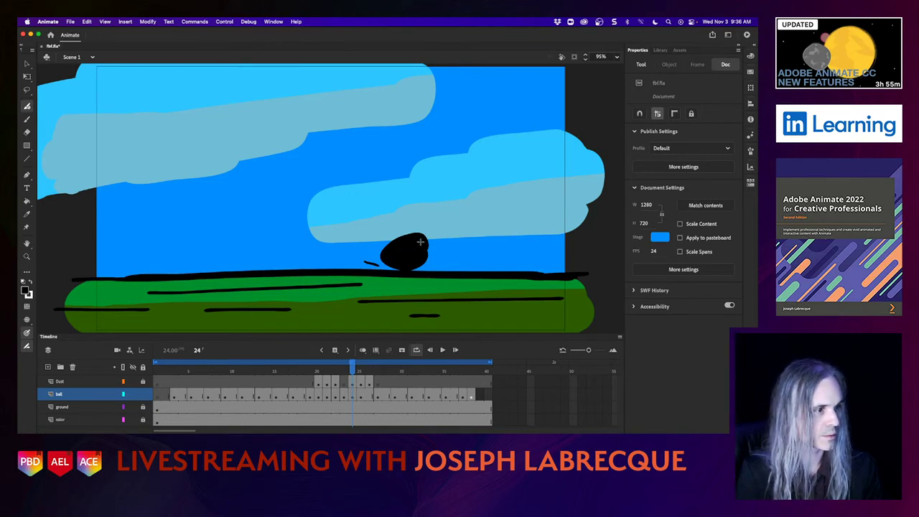
key(b)
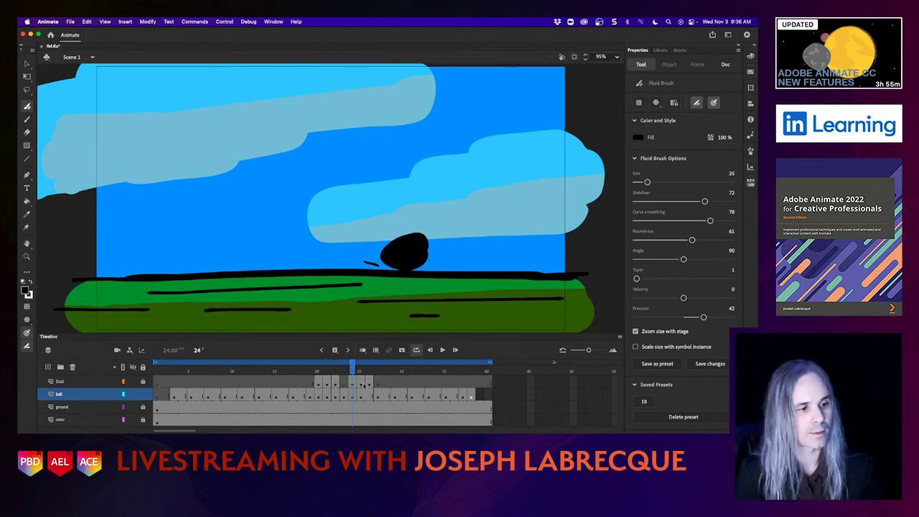
click(359, 371)
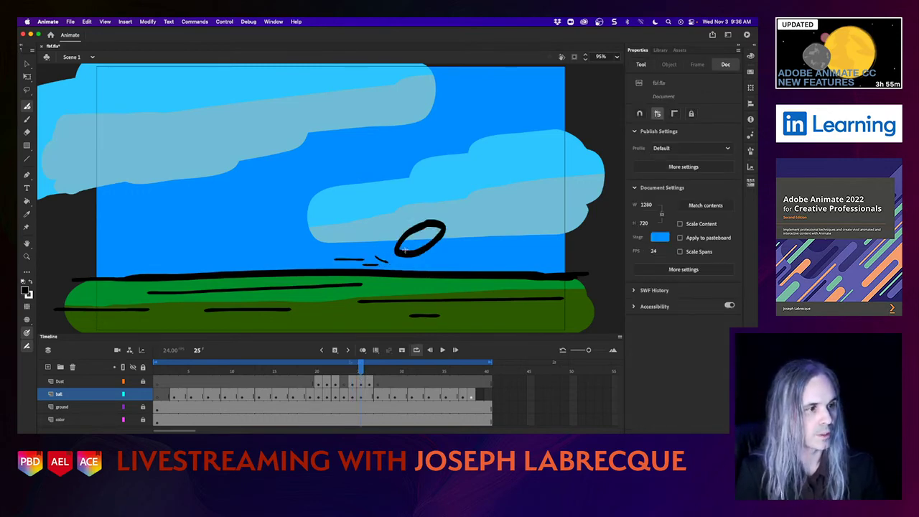
mouse_move(405, 249)
mouse_down()
mouse_move(418, 234)
mouse_move(439, 230)
mouse_move(409, 247)
mouse_move(435, 238)
mouse_up()
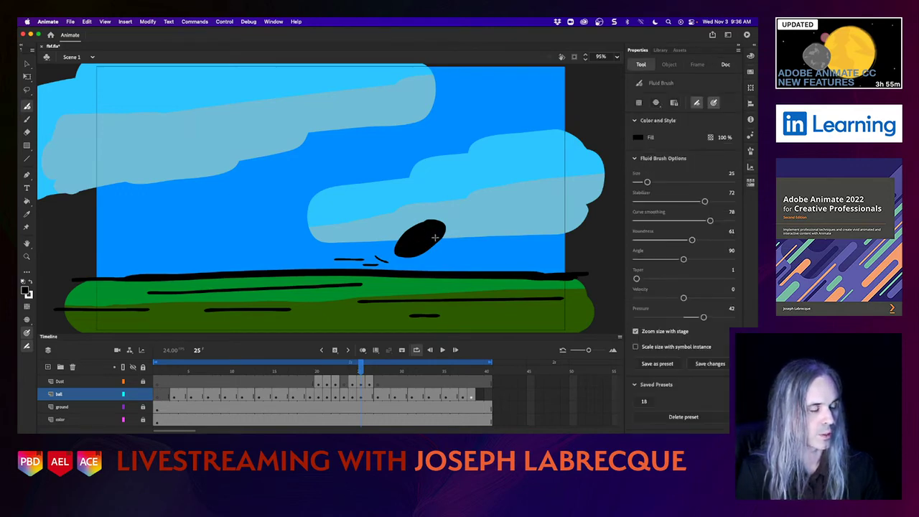
Paint the rising ball outlines solid black at frames 27, 29 and 31
click(370, 371)
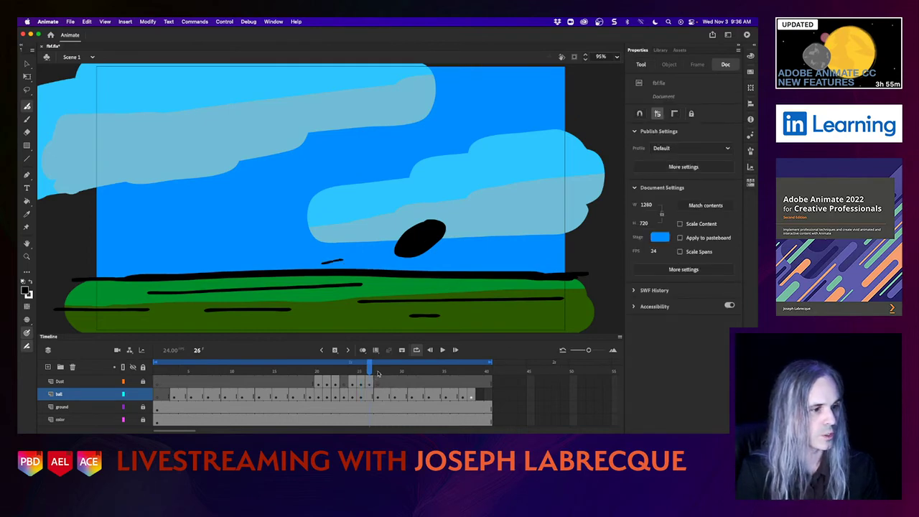
click(379, 371)
mouse_move(438, 235)
mouse_down()
mouse_move(431, 226)
mouse_move(428, 235)
mouse_move(442, 235)
mouse_move(502, 194)
mouse_move(459, 205)
mouse_move(441, 217)
mouse_move(479, 206)
mouse_move(439, 222)
mouse_move(467, 198)
mouse_up()
key(b)
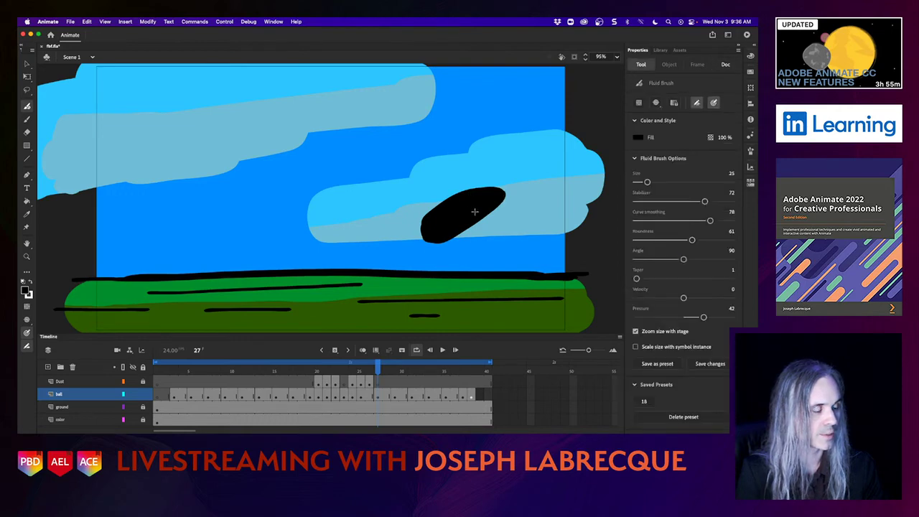
click(393, 375)
mouse_move(473, 205)
mouse_down()
mouse_move(468, 211)
mouse_move(467, 198)
mouse_move(461, 207)
mouse_move(511, 192)
mouse_move(512, 178)
mouse_move(490, 179)
mouse_move(507, 171)
mouse_move(514, 184)
mouse_move(476, 190)
mouse_move(485, 197)
mouse_move(478, 201)
mouse_move(505, 184)
mouse_move(493, 200)
mouse_move(506, 206)
mouse_up()
click(412, 371)
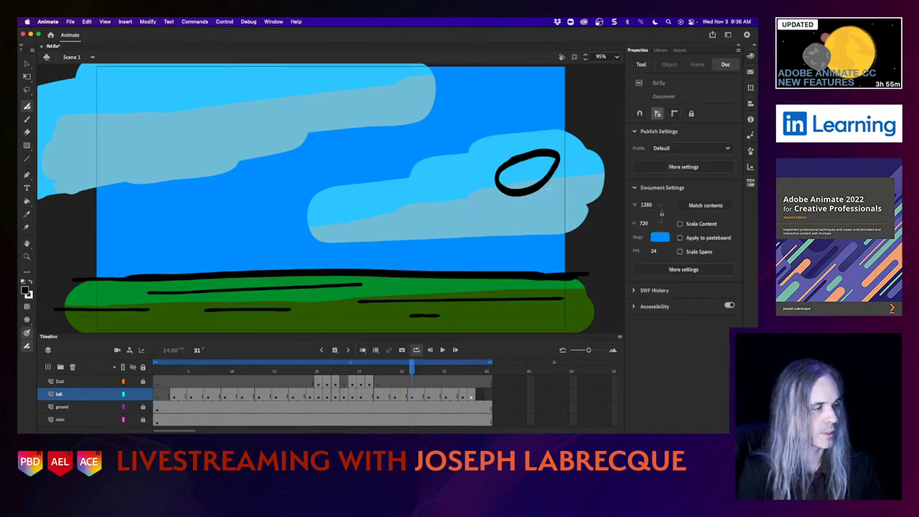
mouse_move(524, 164)
mouse_down()
mouse_move(502, 183)
mouse_move(523, 188)
mouse_move(554, 159)
mouse_move(523, 163)
mouse_move(506, 177)
mouse_move(554, 165)
mouse_move(530, 174)
mouse_up()
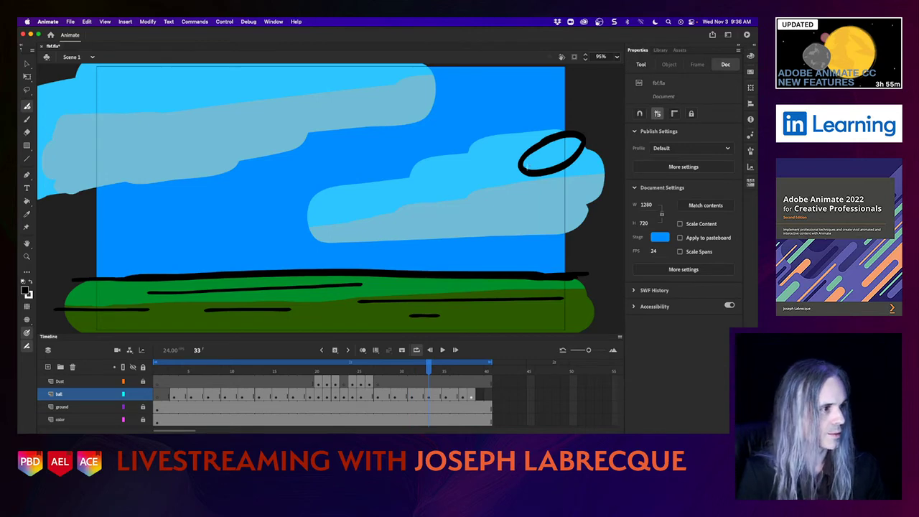
Paint the exiting ball outlines solid black at frames 33, 35 and 37
drag(531, 162, 551, 152)
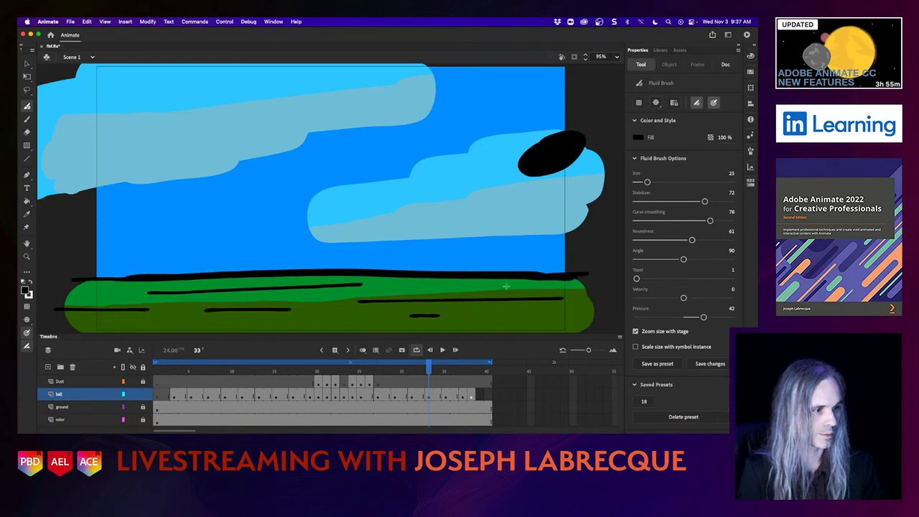
click(445, 371)
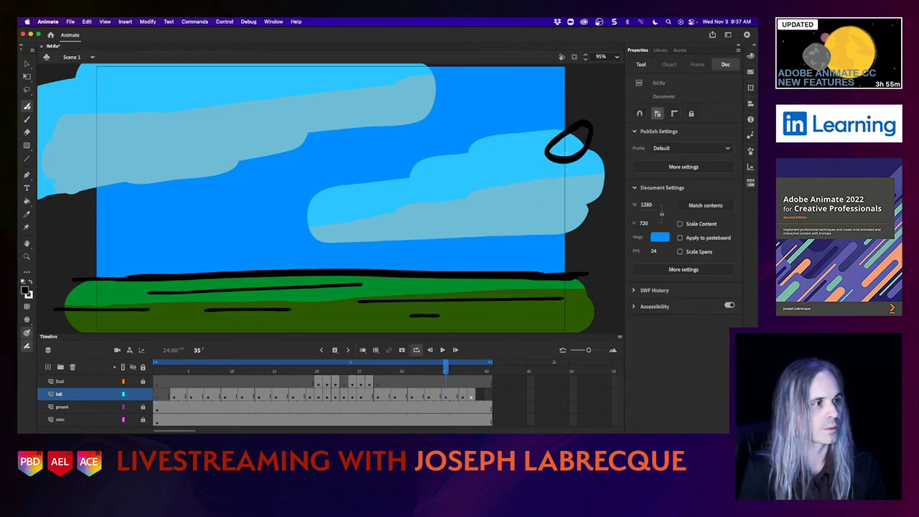
key(b)
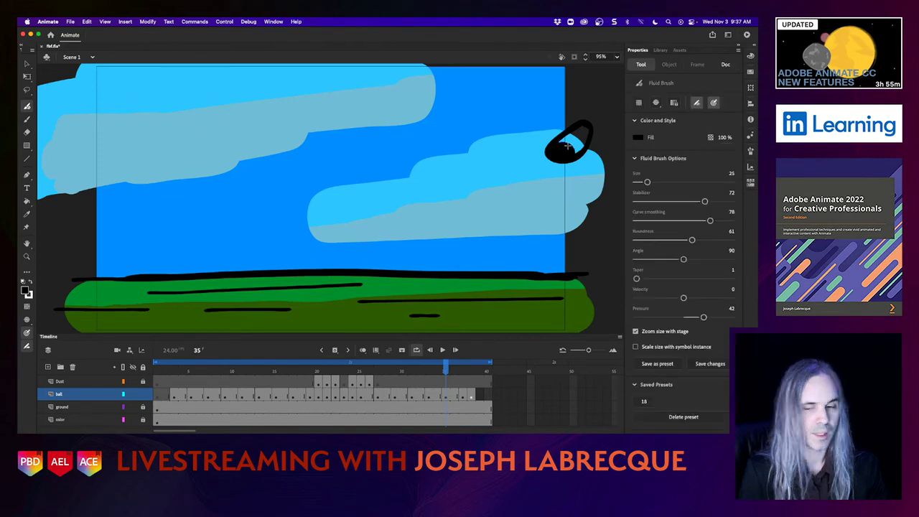
click(463, 369)
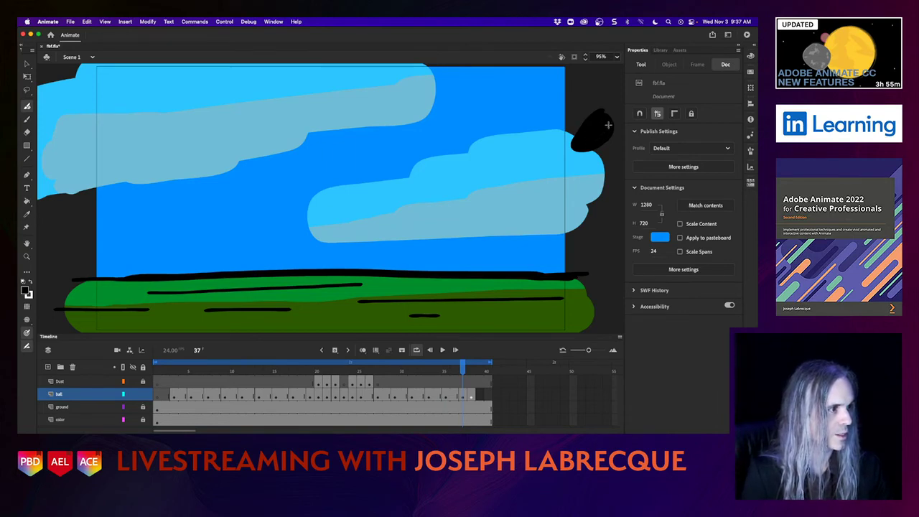
click(597, 128)
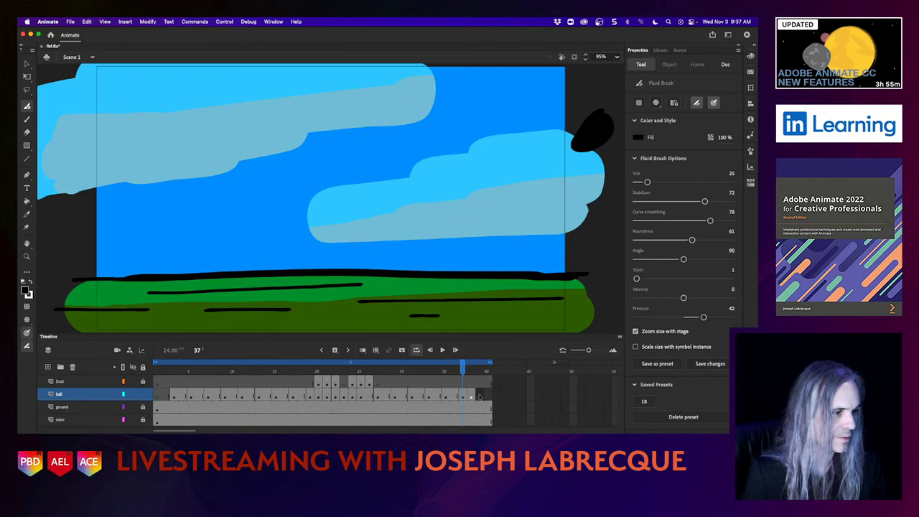
Remove frames 37 to 39 from the end of the ball layer
click(471, 397)
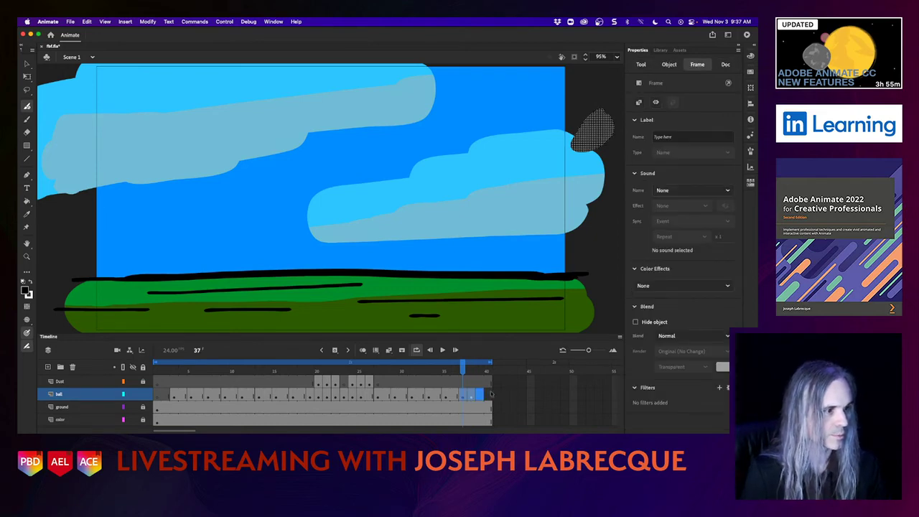
right_click(475, 397)
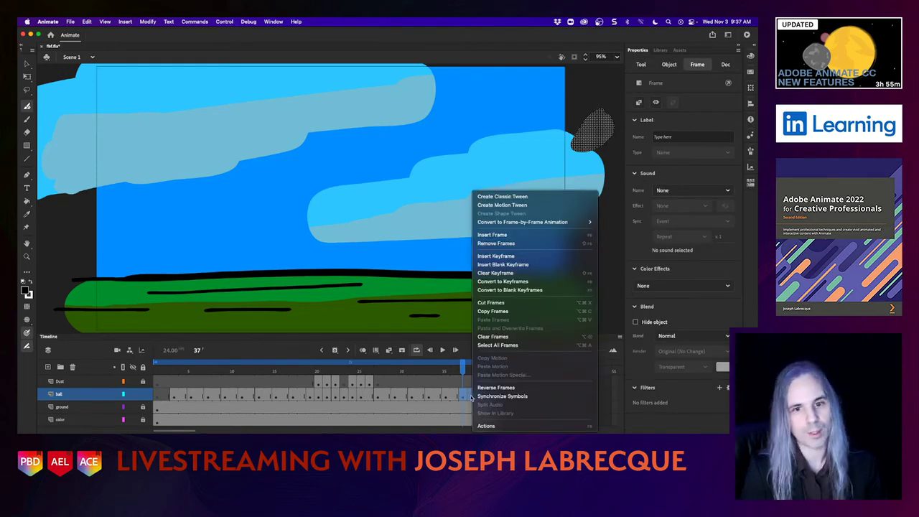
click(530, 244)
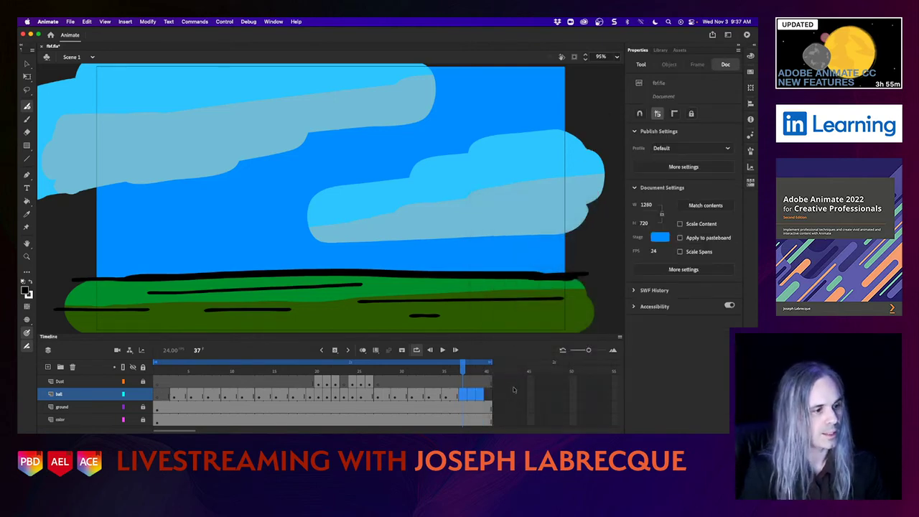
click(513, 384)
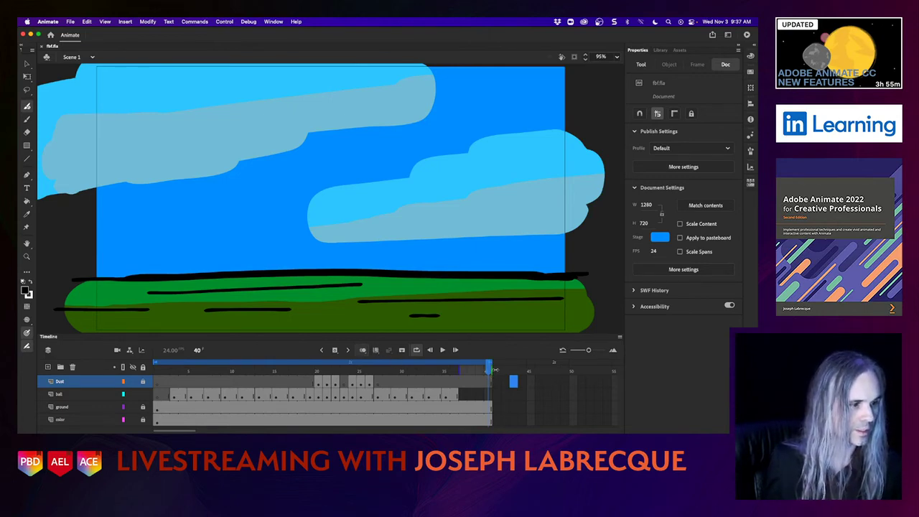
Scrub the timeline back to frame 1 and forward to frame 29 to check the filled ball for gaps
drag(488, 369, 183, 374)
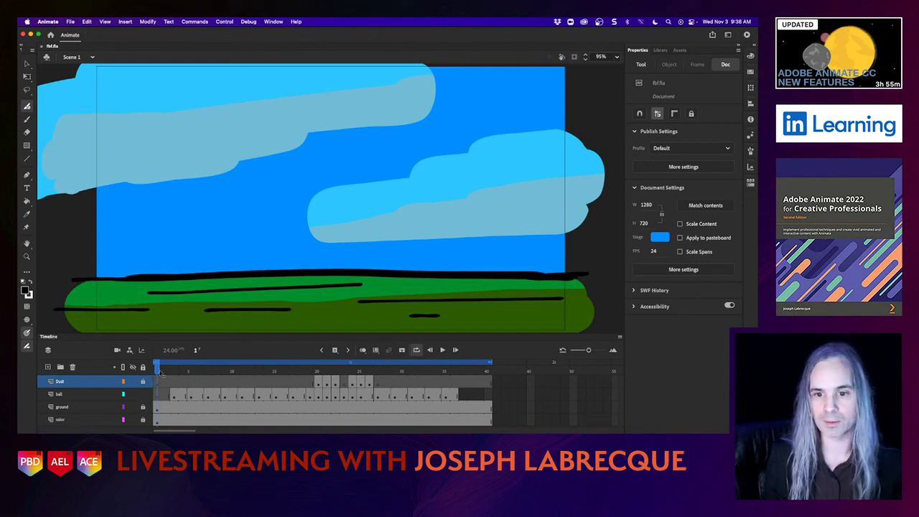
drag(159, 371, 182, 368)
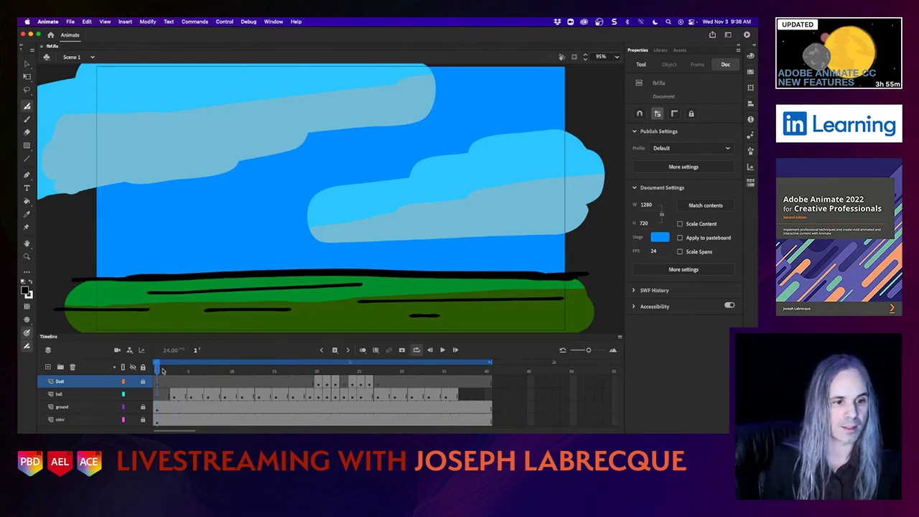
drag(158, 370, 401, 379)
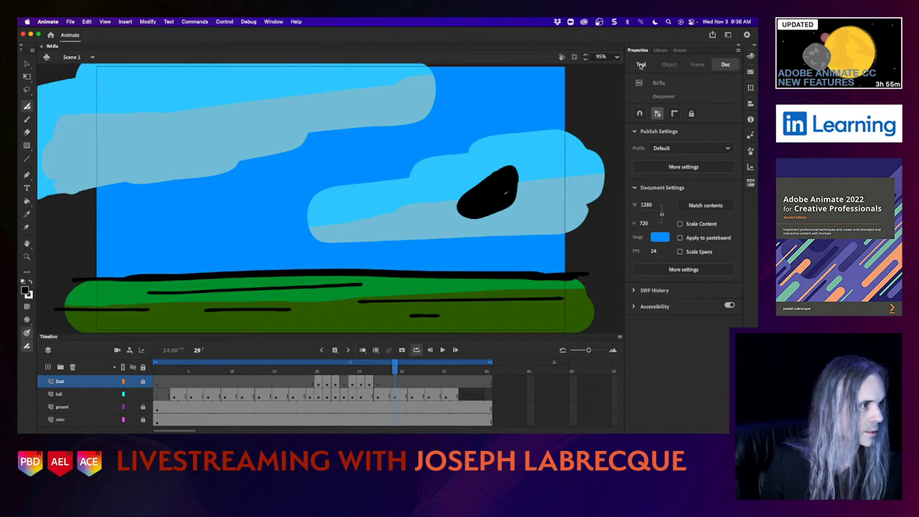
Fill the small unpainted gap in the ball at frame 29 of the ball layer, and scrub back towards the start to review
click(641, 65)
click(505, 194)
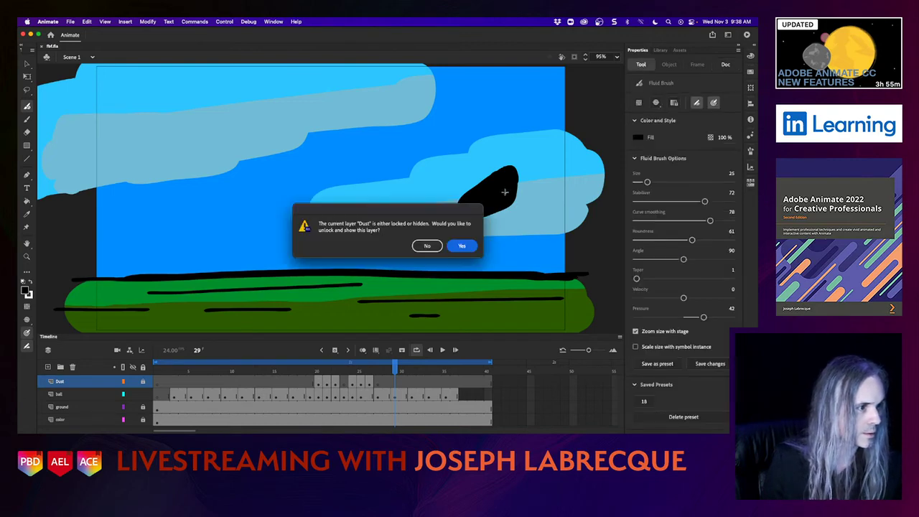
click(463, 245)
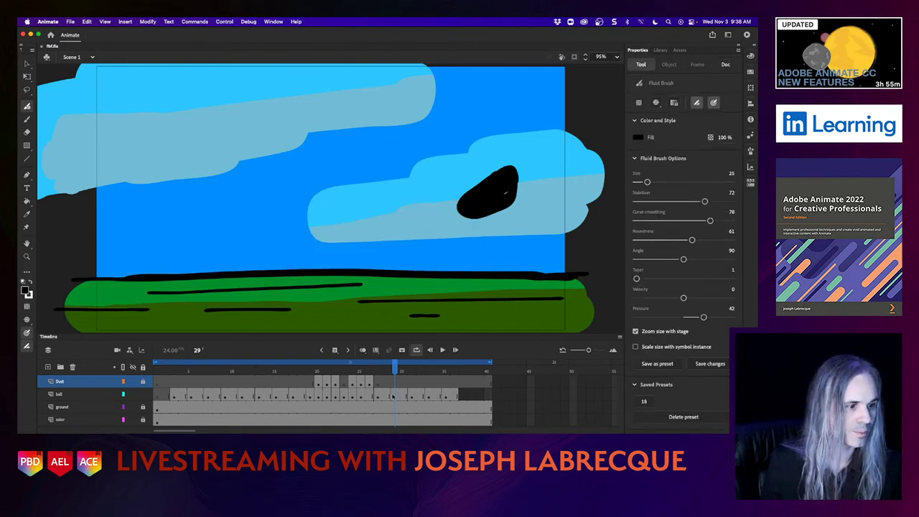
click(393, 396)
click(505, 190)
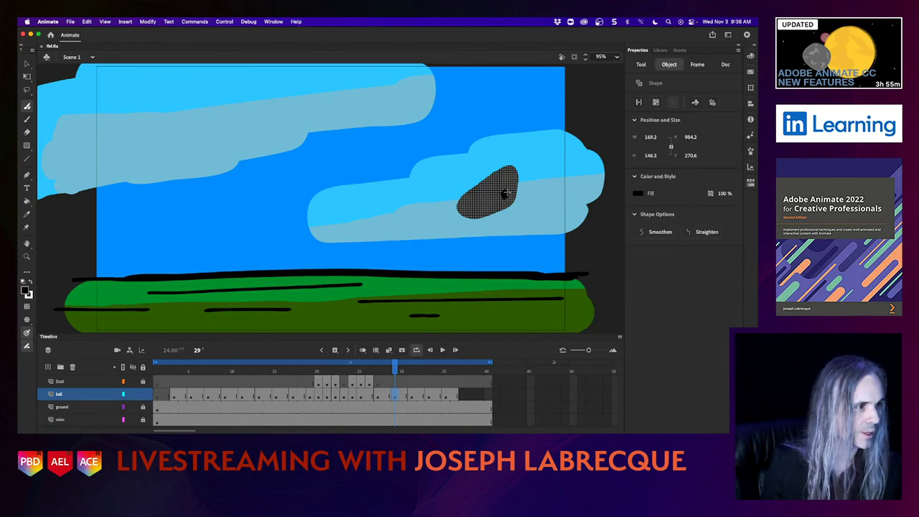
click(505, 193)
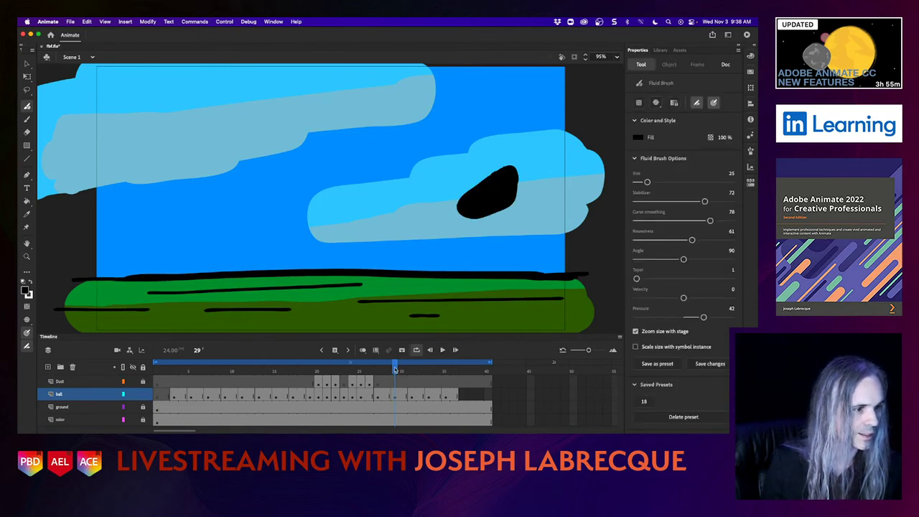
drag(395, 370, 179, 371)
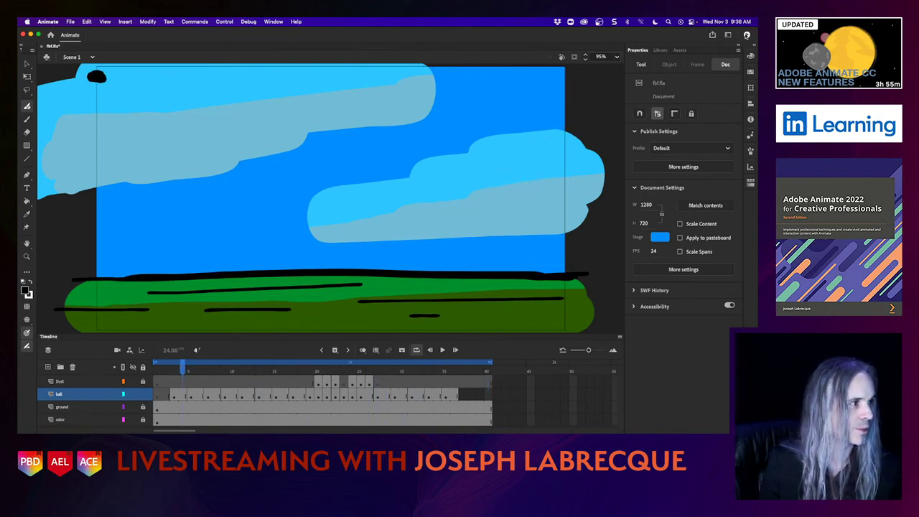
Preview the animation as a test movie, and play it on the timeline with content outside the stage clipped
key(super+Return)
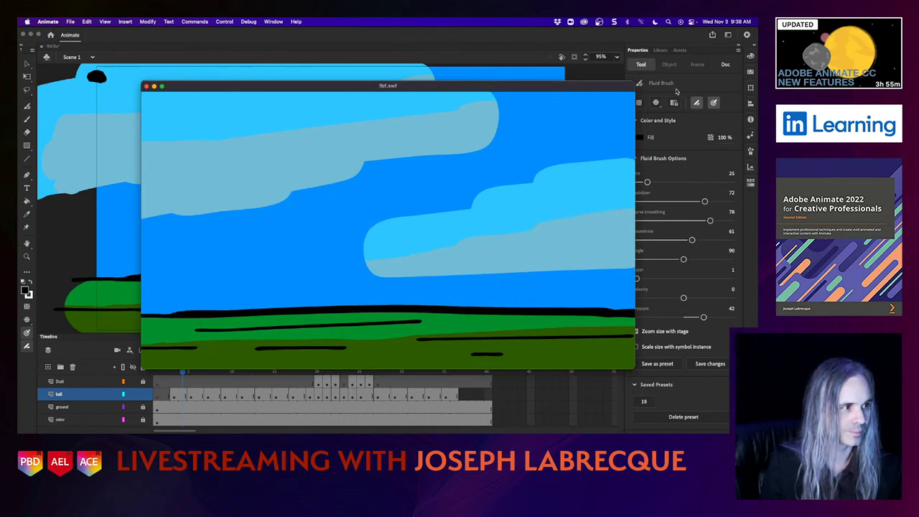
click(145, 86)
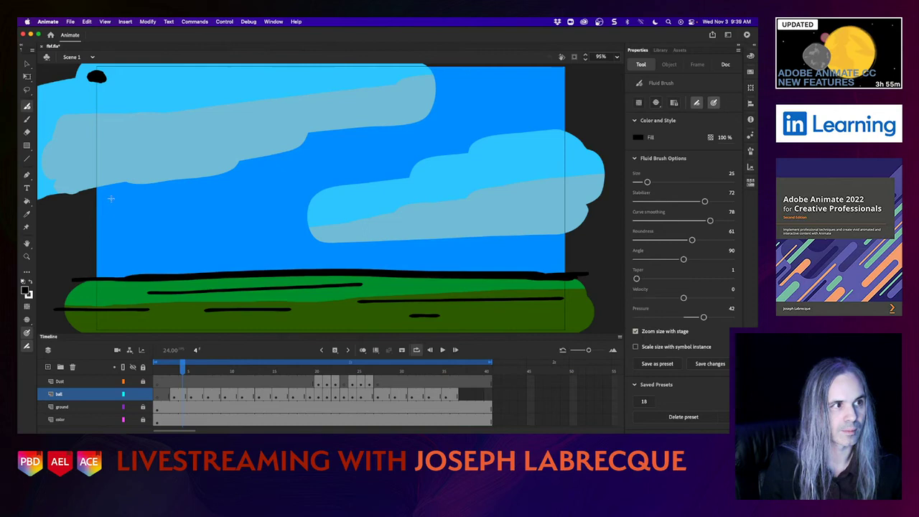
click(573, 57)
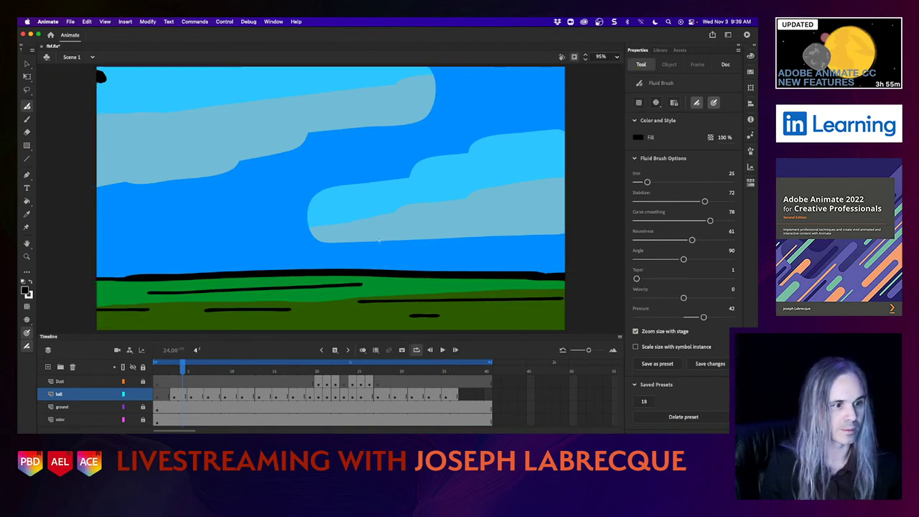
click(442, 349)
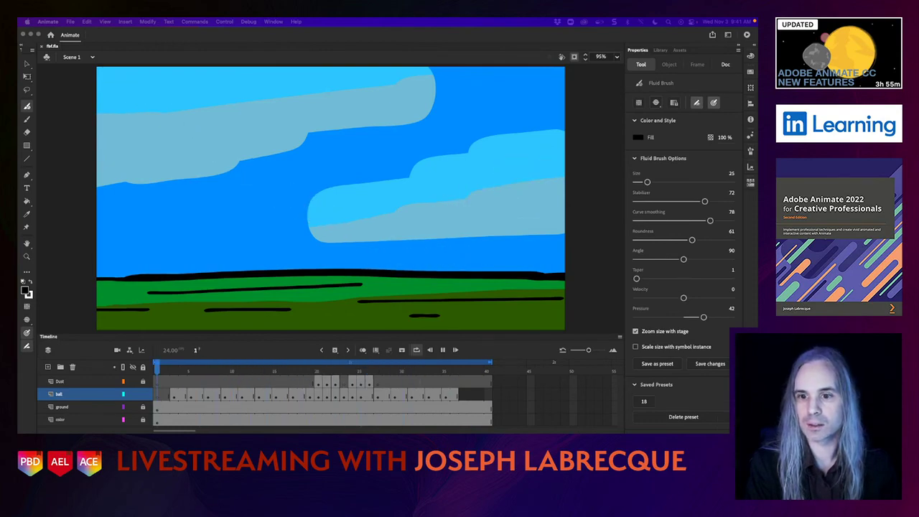
Switch to Chrome, view the livestream schedule in the Behance project "Wednesdays - 8am Pacific / 11am Eastern", and close the browser window
key(super+Tab)
drag(431, 134, 382, 65)
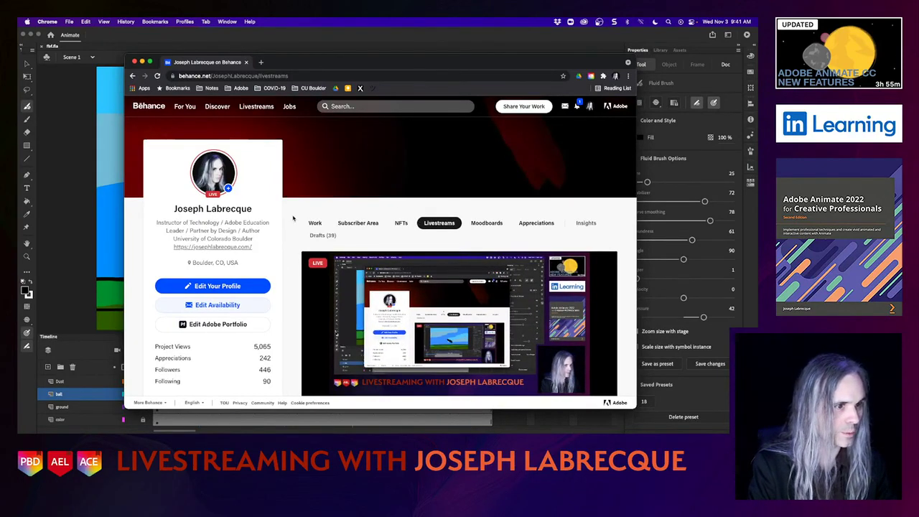
click(313, 224)
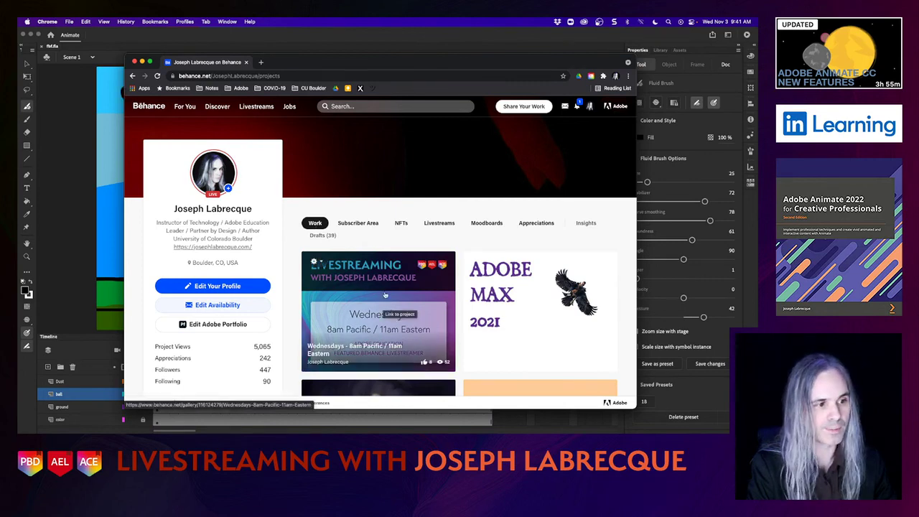
click(373, 295)
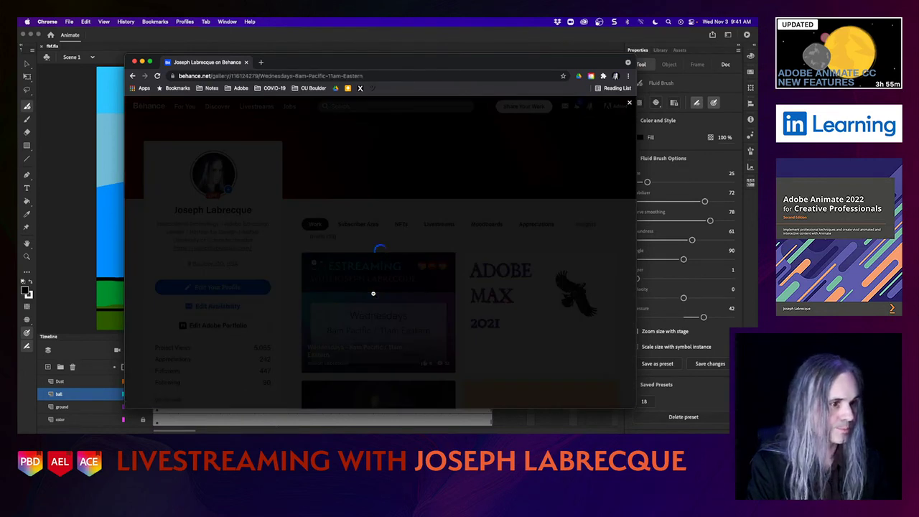
scroll(374, 295, down, 5)
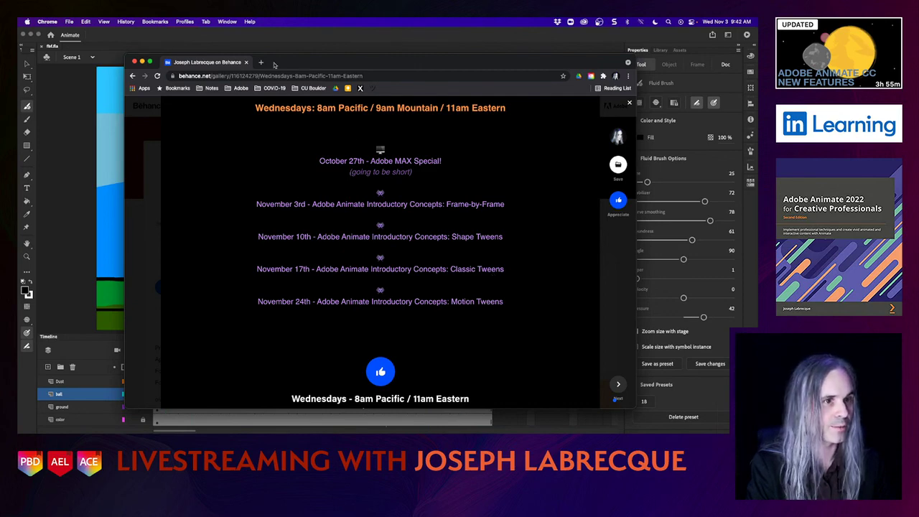
click(135, 63)
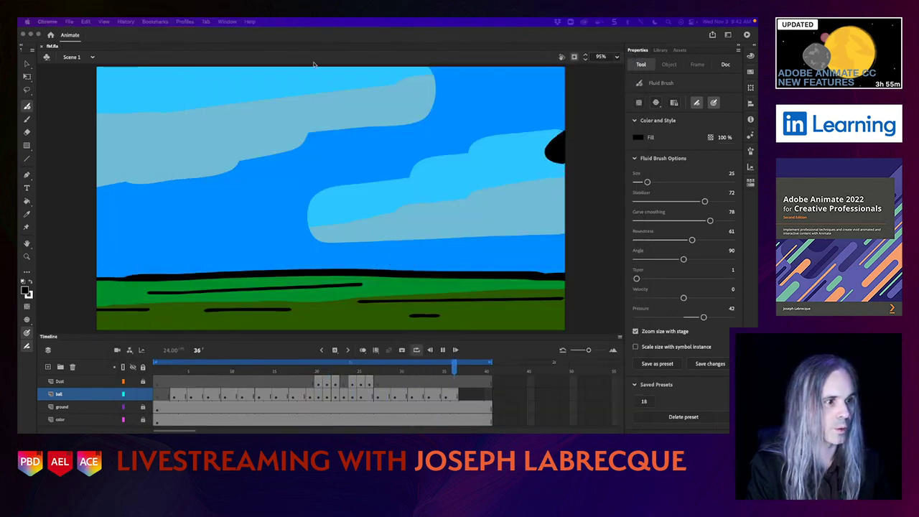